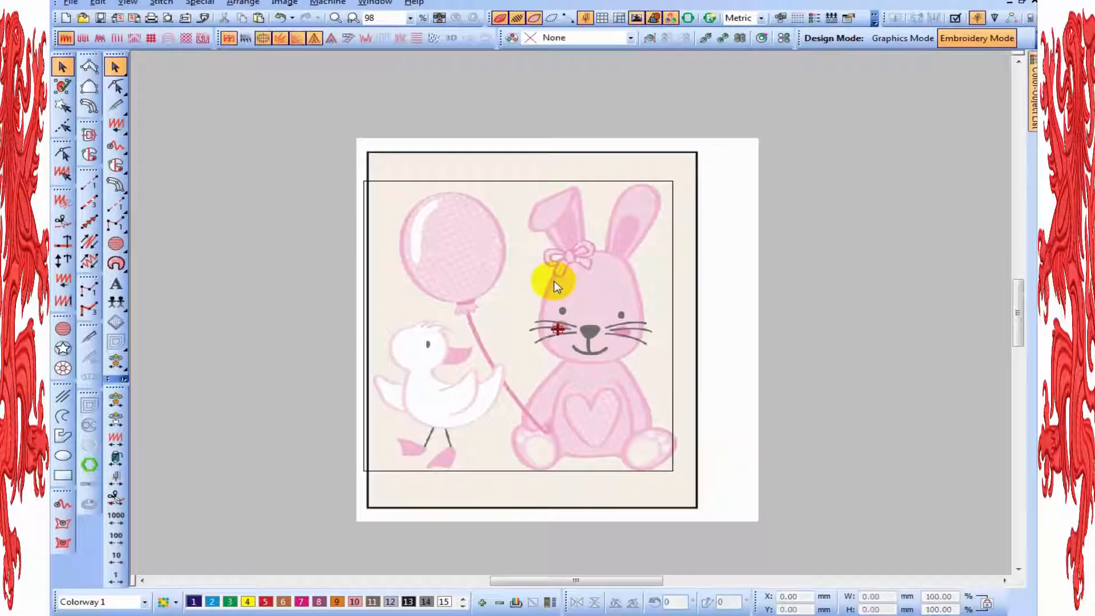
Draw a circle about 58 mm across, centred over the pink balloon in the backdrop image
scroll(553, 281, up, 1)
scroll(553, 280, down, 1)
scroll(515, 296, up, 1)
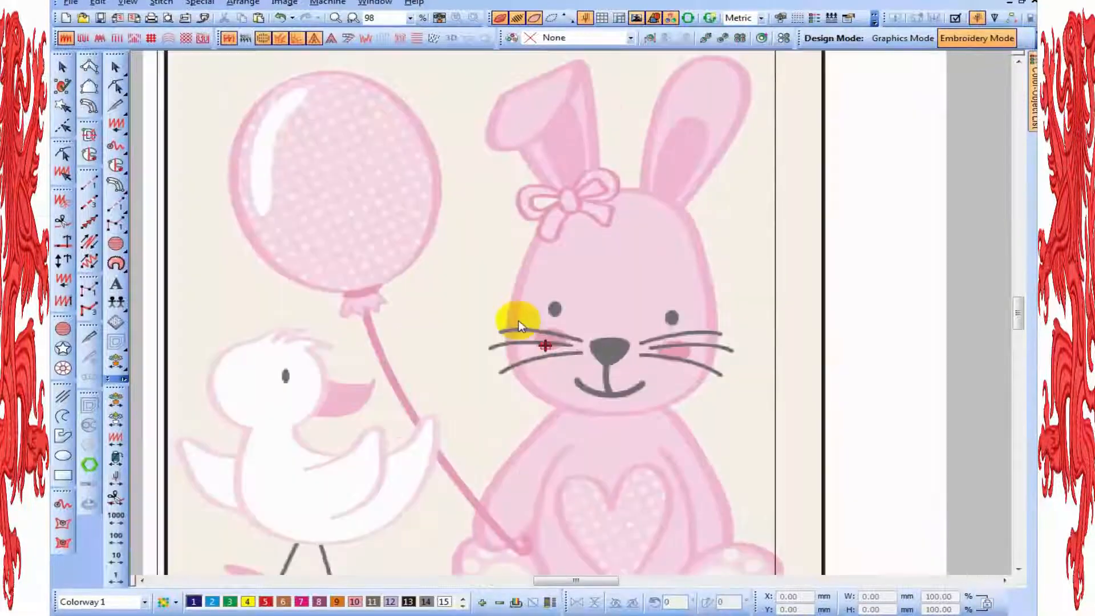
scroll(469, 337, down, 1)
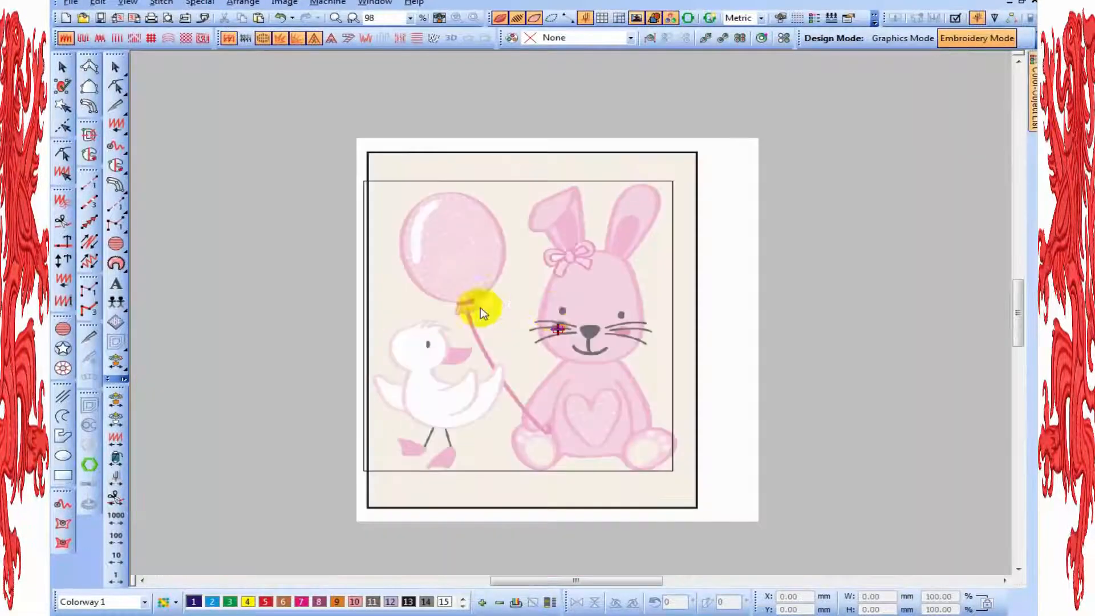
scroll(654, 382, up, 1)
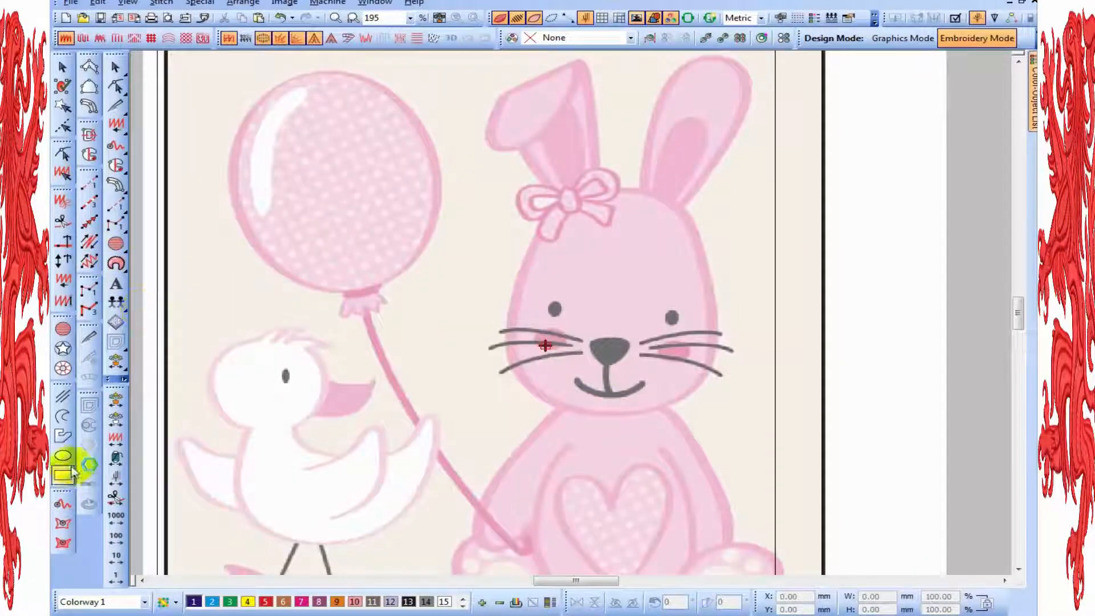
click(338, 186)
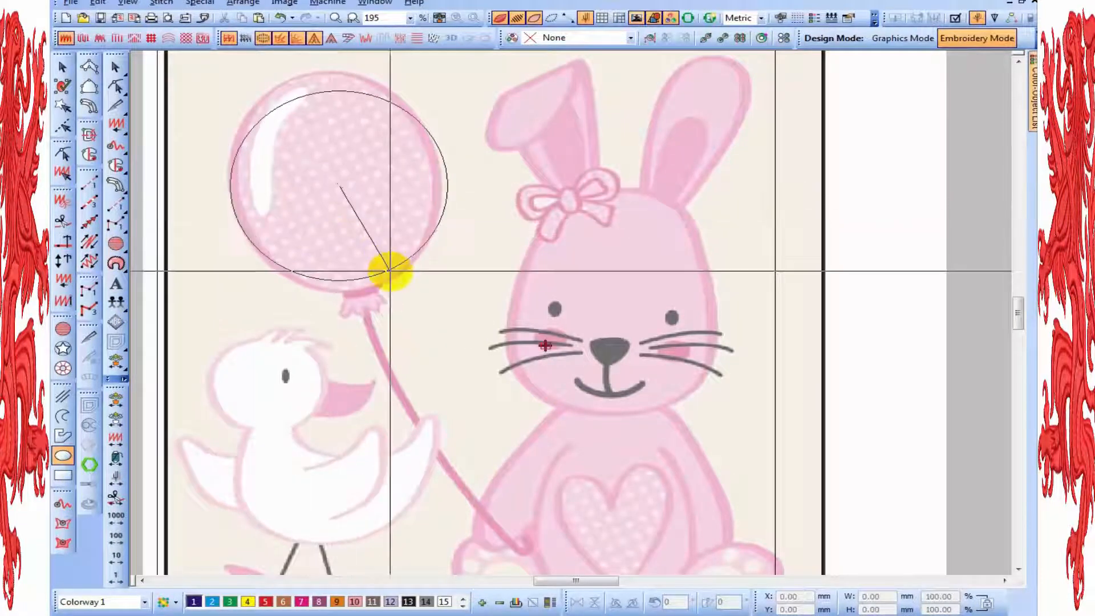
click(394, 283)
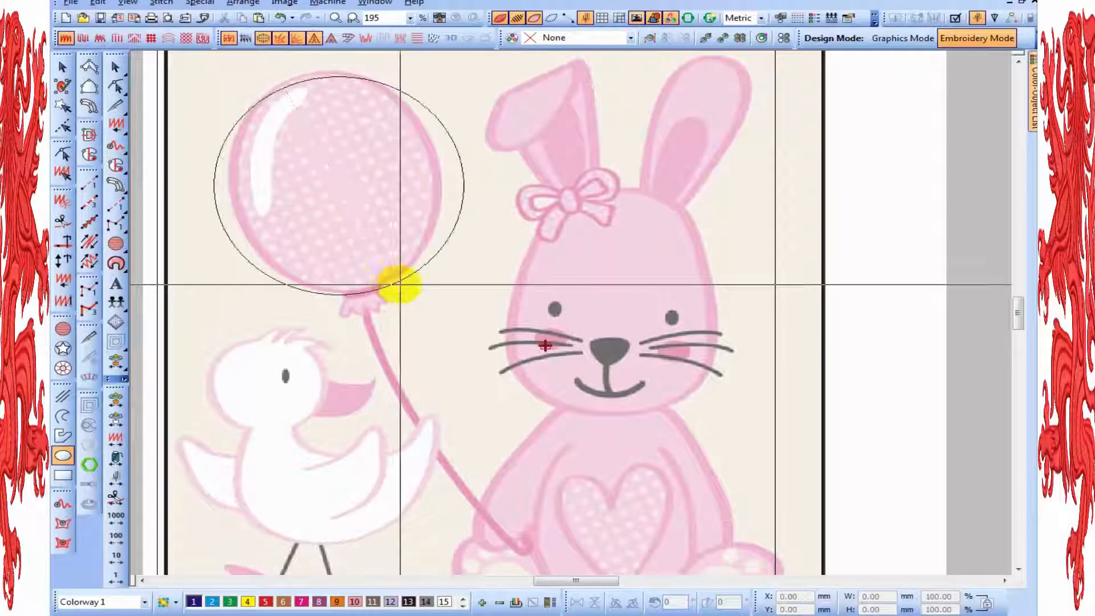
Reshape the circle into an ellipse about 48.5 mm wide and 60 mm high, tilted and positioned to match the balloon
click(89, 66)
click(64, 68)
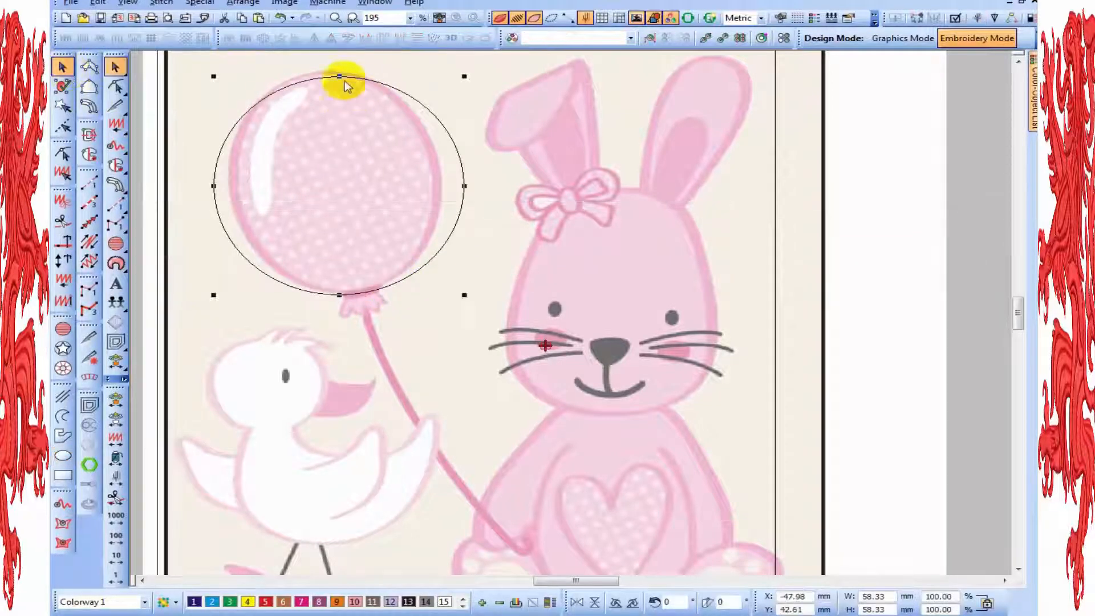
drag(340, 77, 455, 187)
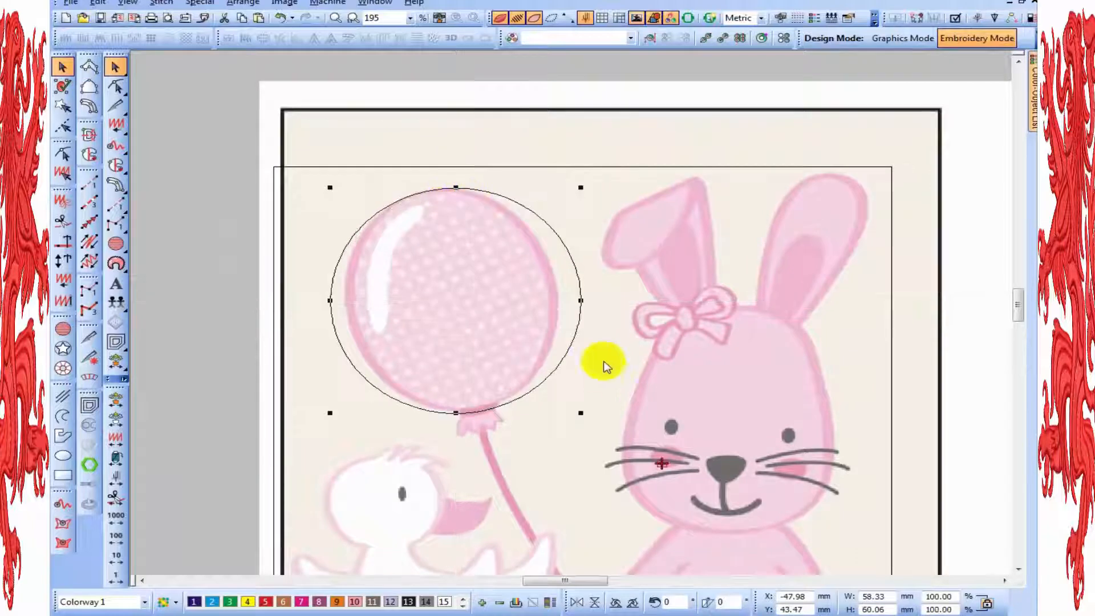
drag(581, 300, 558, 300)
click(557, 319)
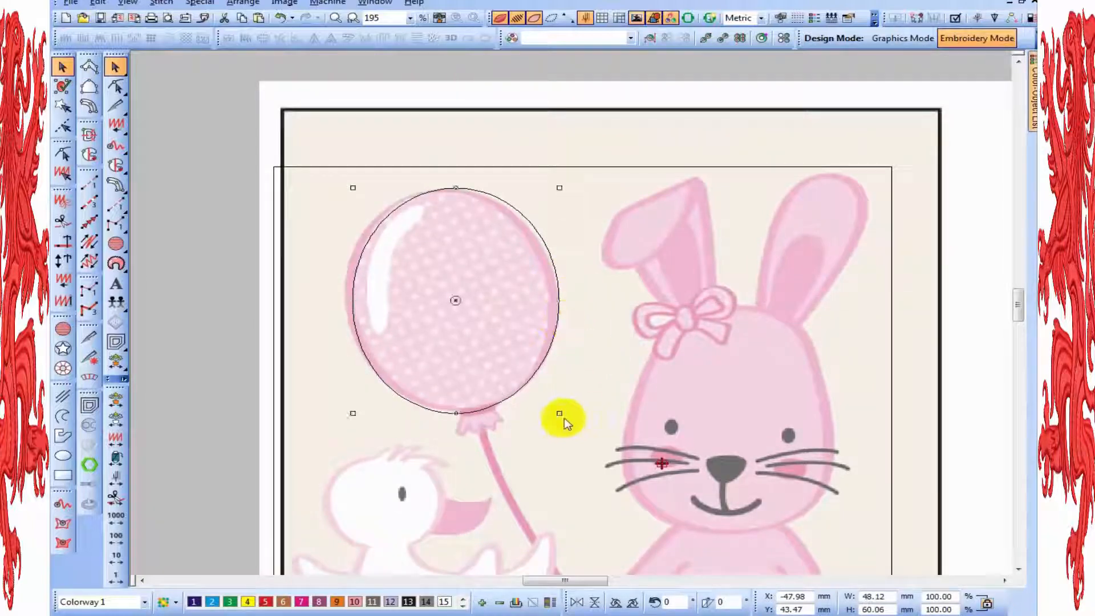
drag(558, 412, 576, 397)
key(Right)
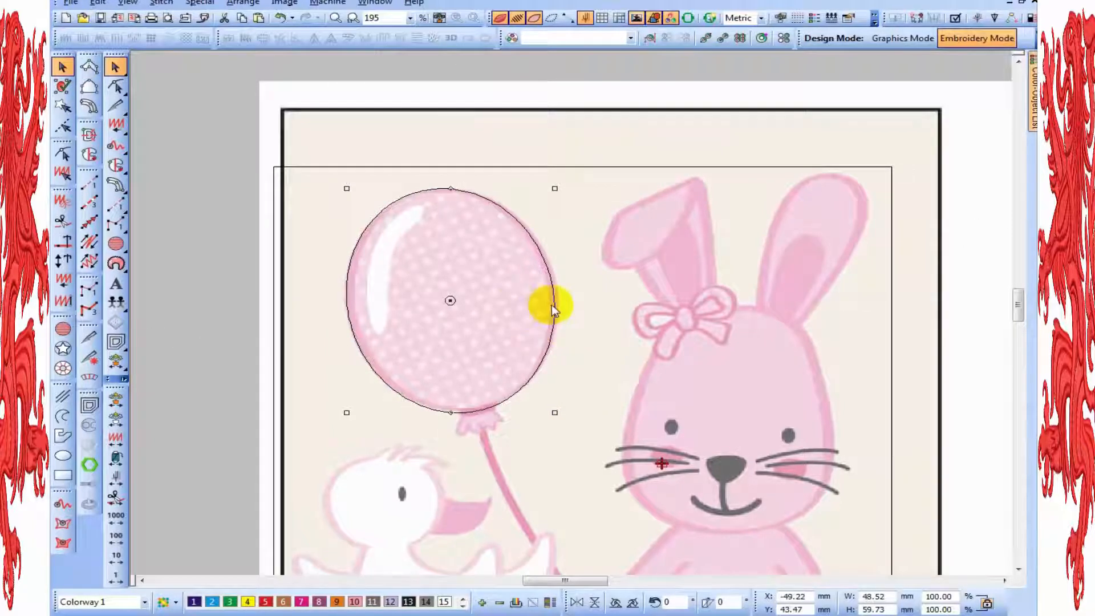
Fine-tune the ellipse's edges against the balloon's border, widening it to about 50 mm
drag(555, 300, 560, 300)
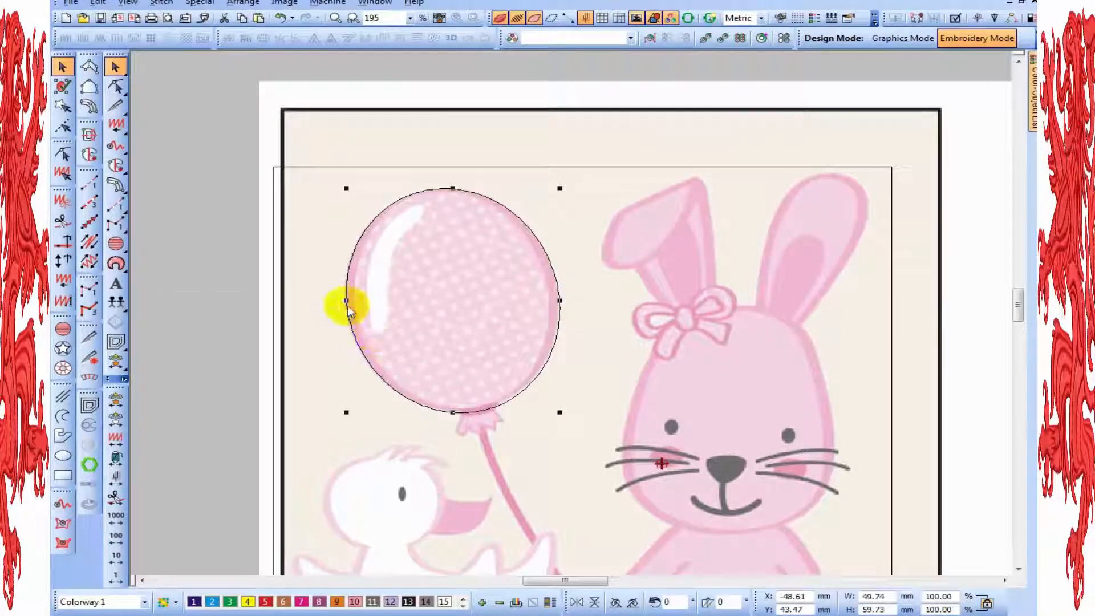
drag(346, 300, 345, 300)
drag(454, 412, 455, 411)
drag(453, 188, 453, 189)
Convert the balloon ellipse to an Input C column and offset its input side to 20% for side 1 and 80% for side 2
click(117, 193)
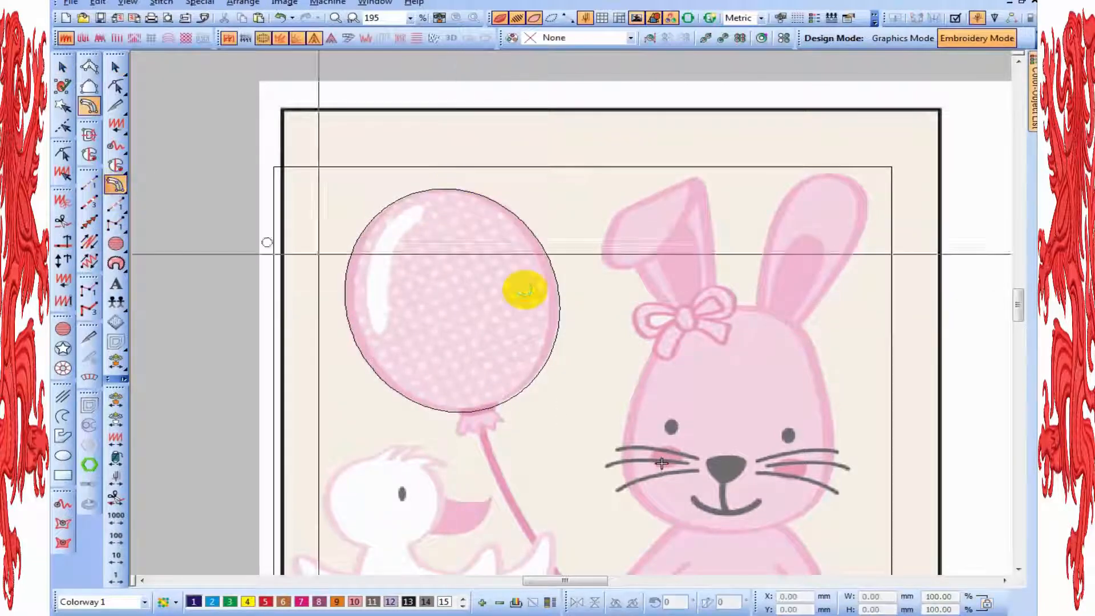
key(z)
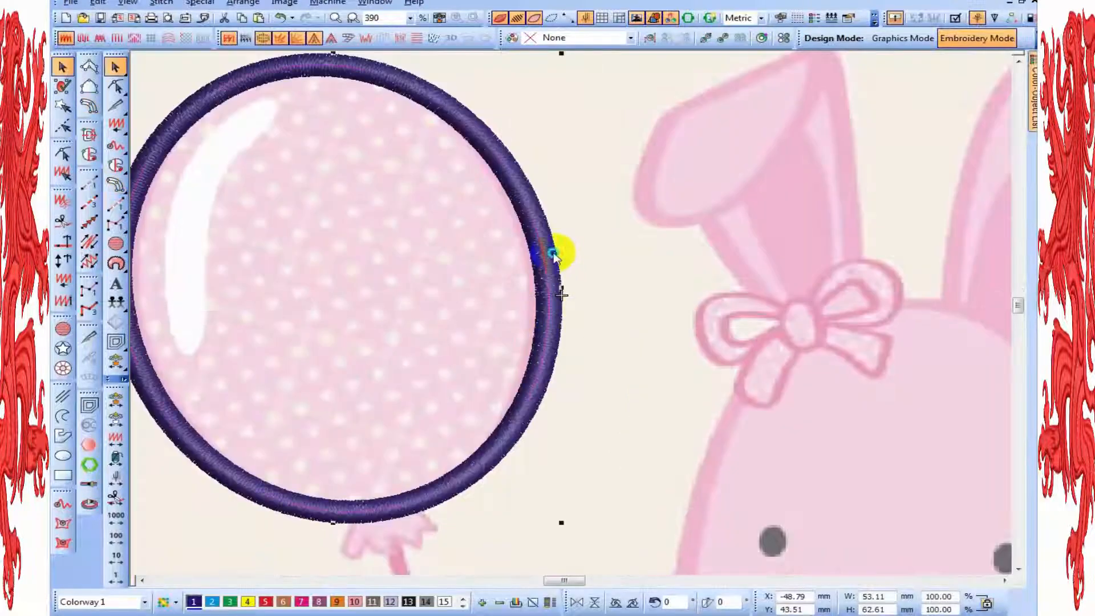
right_click(556, 250)
click(576, 258)
click(899, 202)
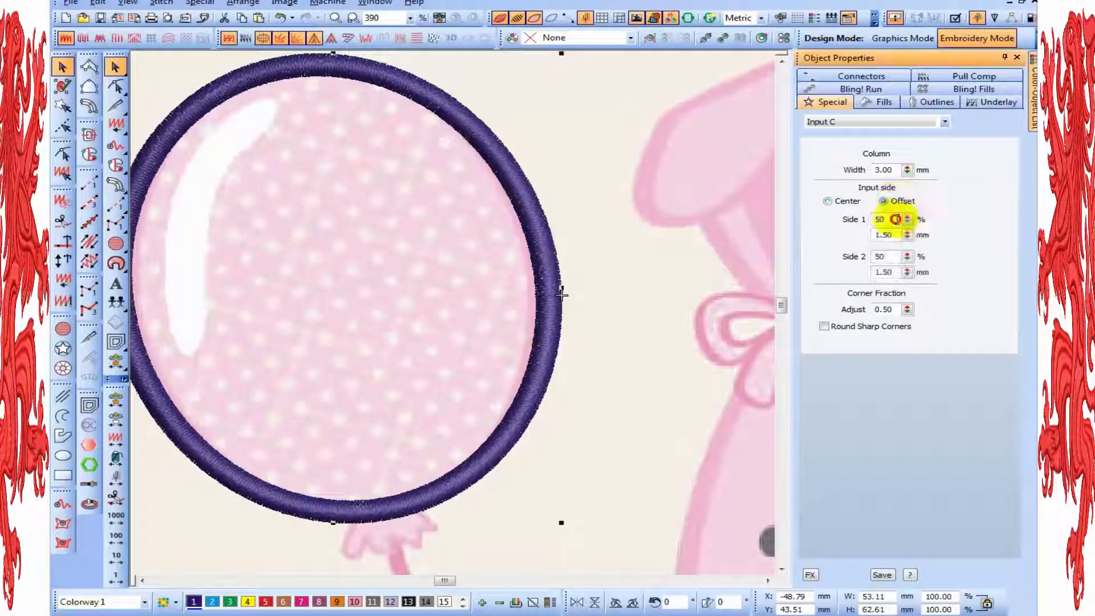
click(717, 223)
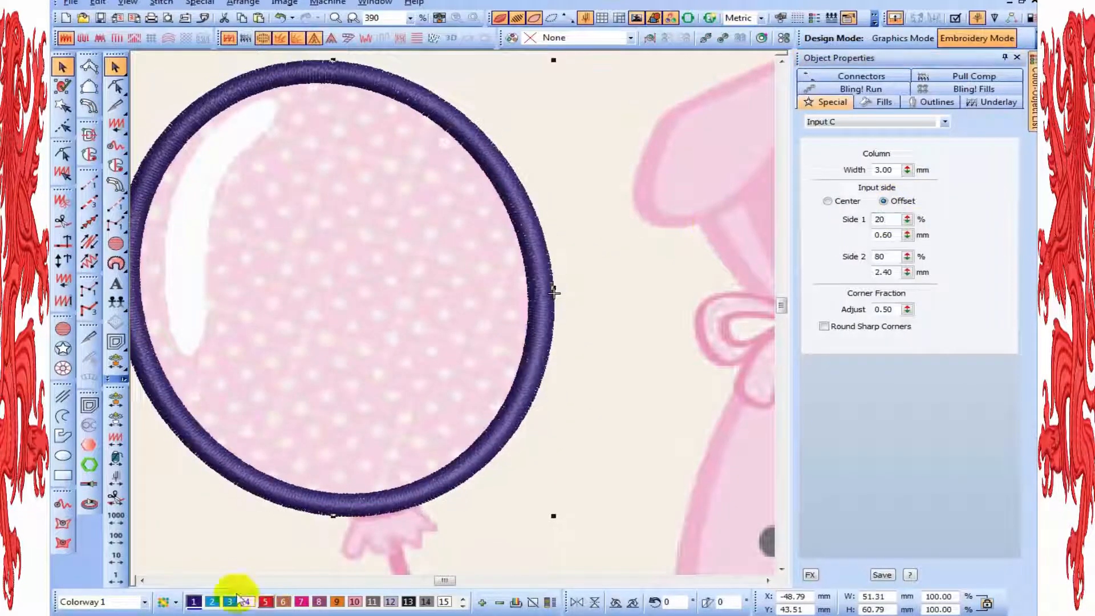
Assign green thread colour 3 to the balloon's outline column
key(0)
click(230, 602)
click(546, 419)
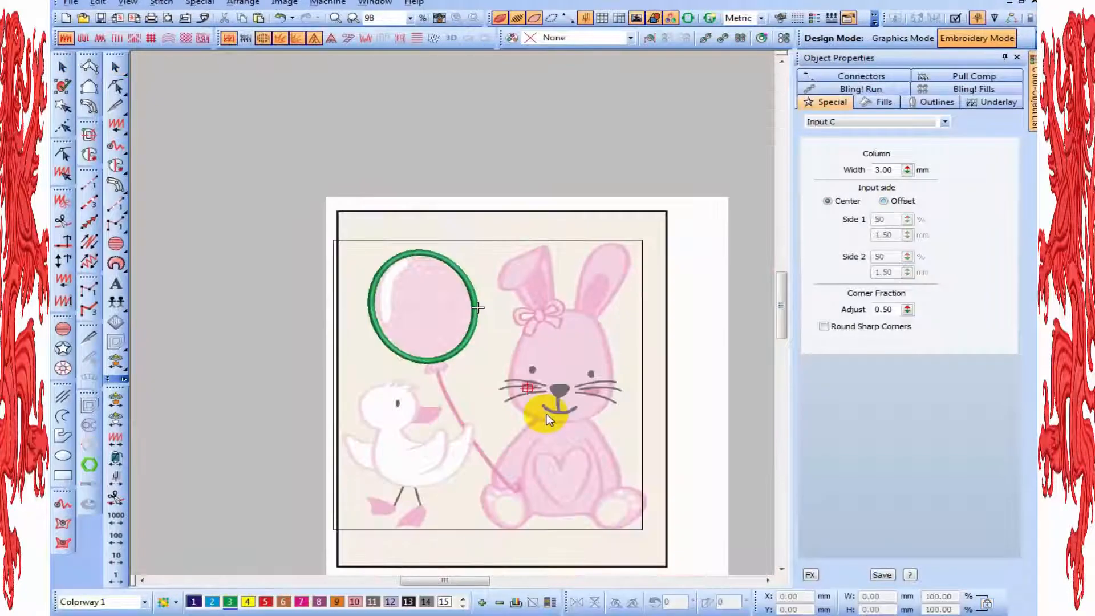
Reshape the balloon outline by moving its start and end point from the right side down to the edge near the knot
click(474, 329)
click(591, 347)
key(z)
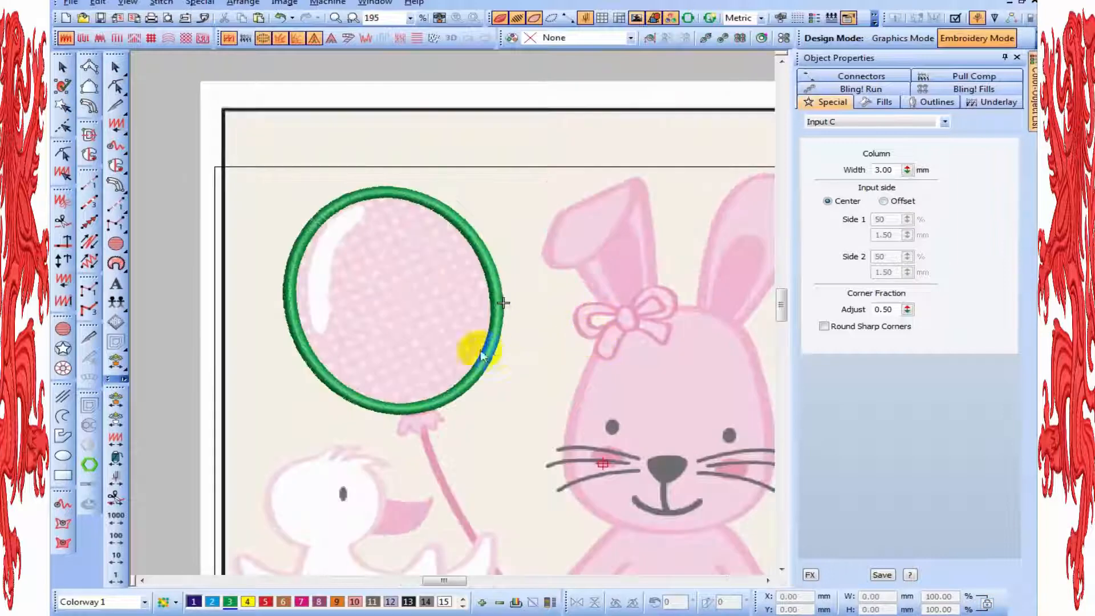
key(h)
click(496, 346)
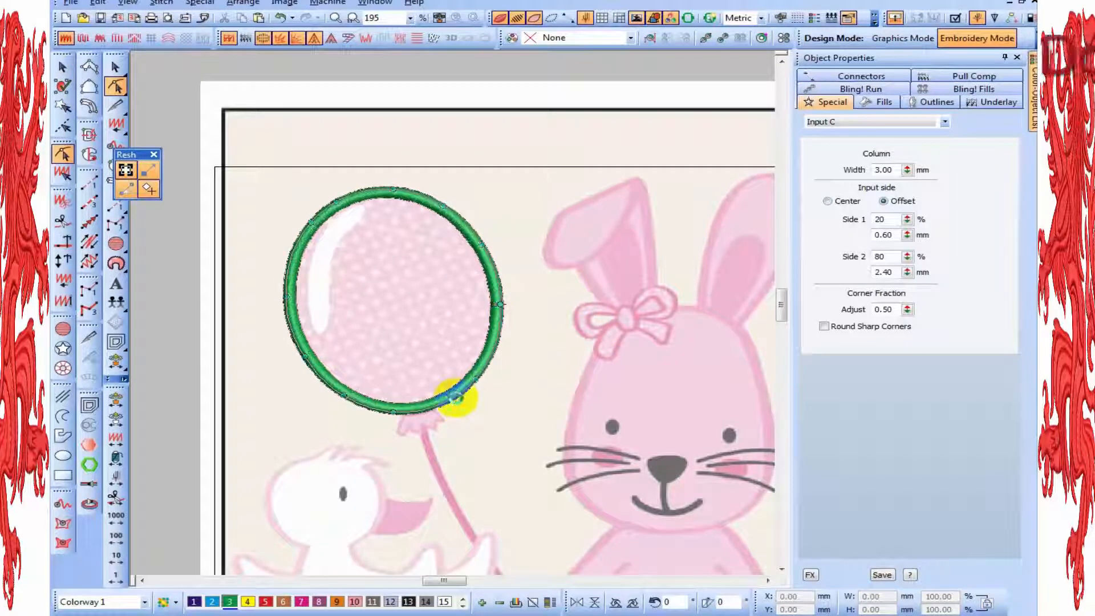
key(shift+z)
key(Escape)
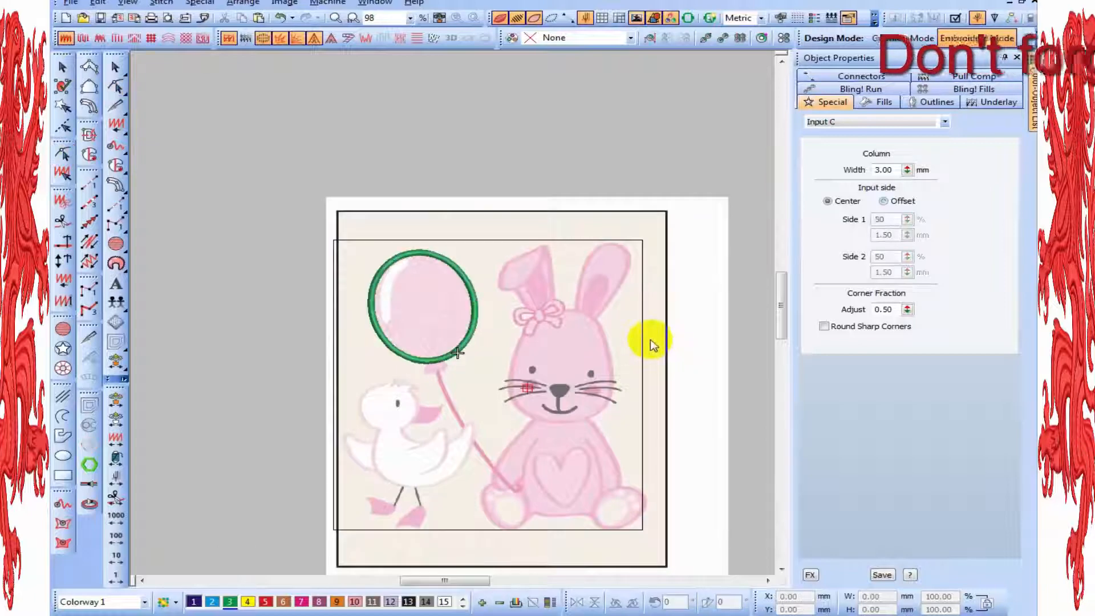
key(z)
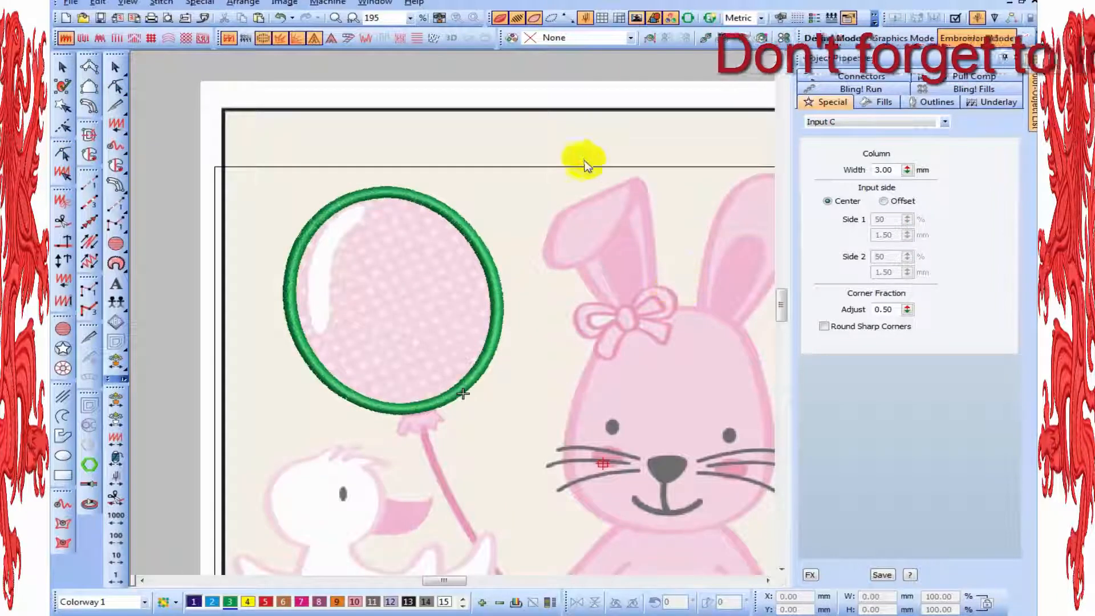
click(114, 186)
click(621, 230)
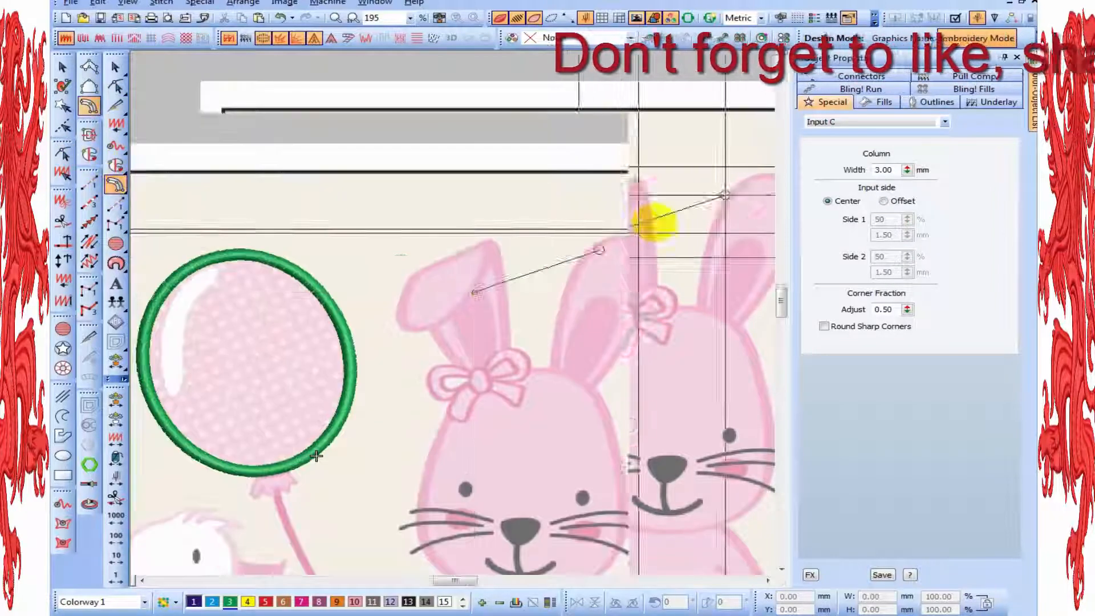
key(z)
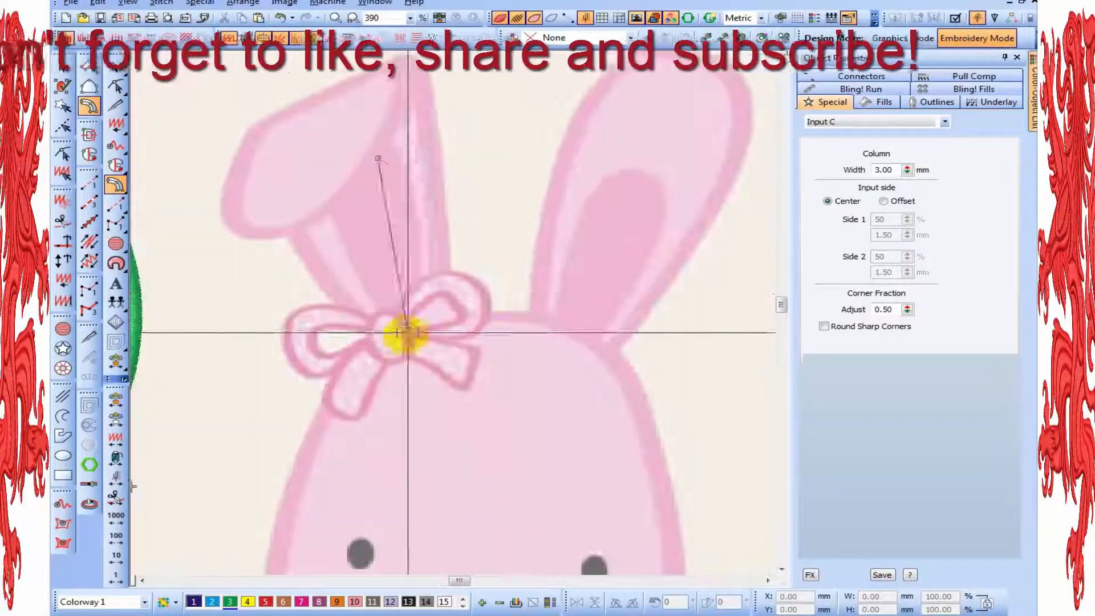
key(Escape)
click(389, 349)
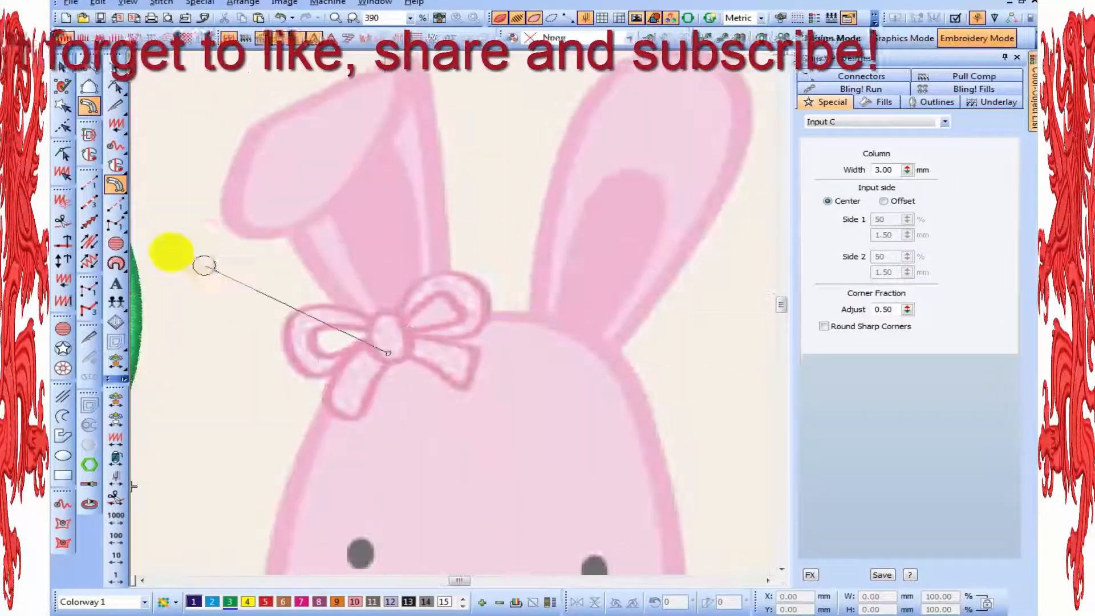
Digitize a short 3 mm Input C column along the folded ear's outer edge, from the bow up to the ear flap
key(z)
click(521, 371)
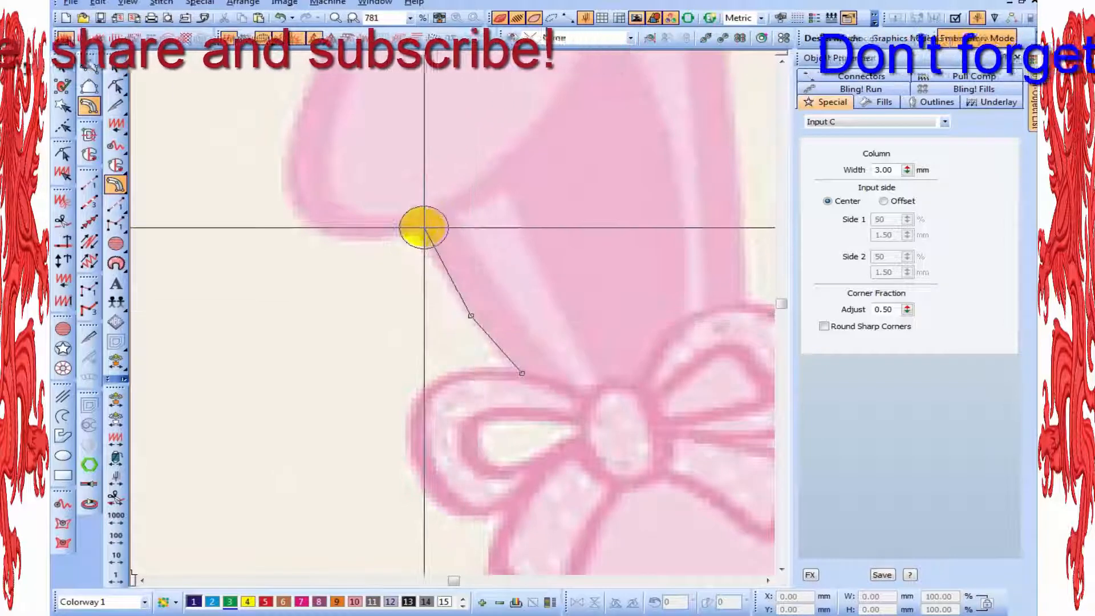
click(410, 230)
key(Return)
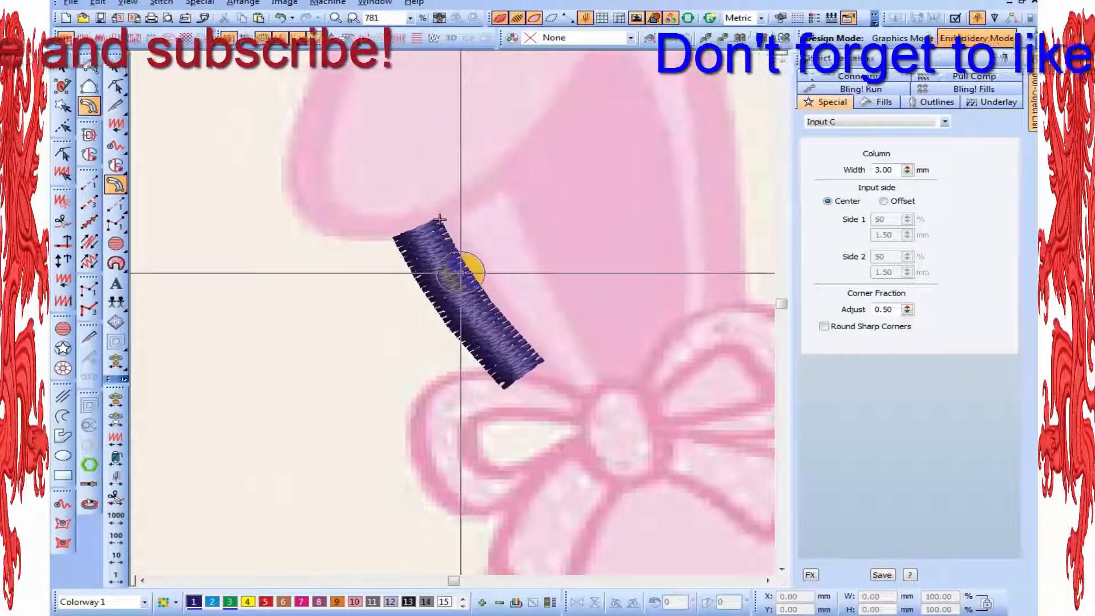
key(h)
key(Escape)
Trace the folded ear's outline with Input C from the ear tip down the inner fold and around the flap's rounded end
click(477, 313)
click(525, 140)
key(shift+z)
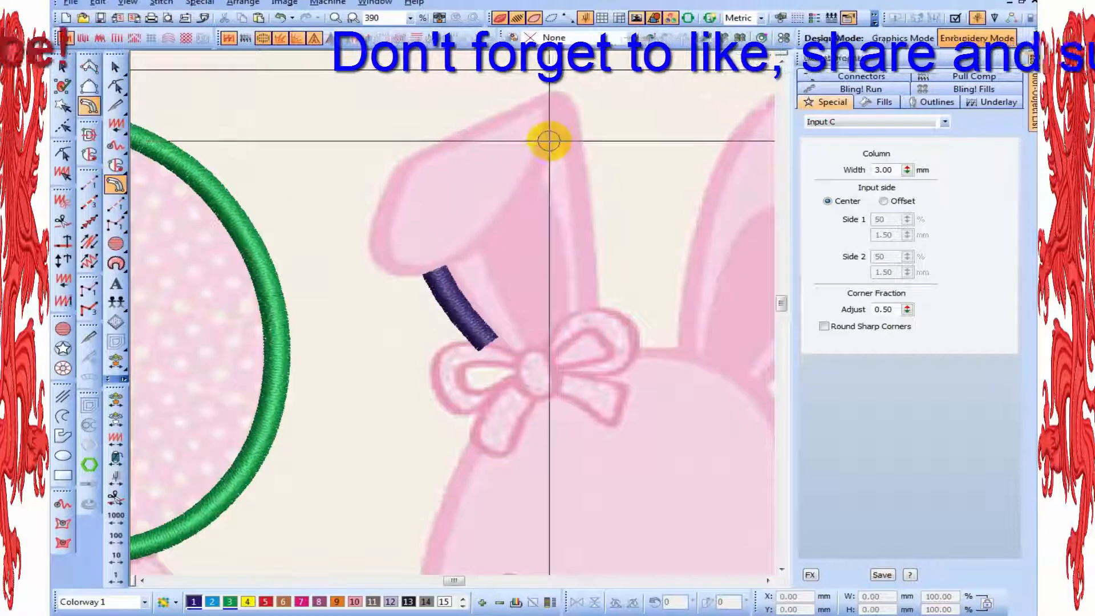
click(567, 120)
key(z)
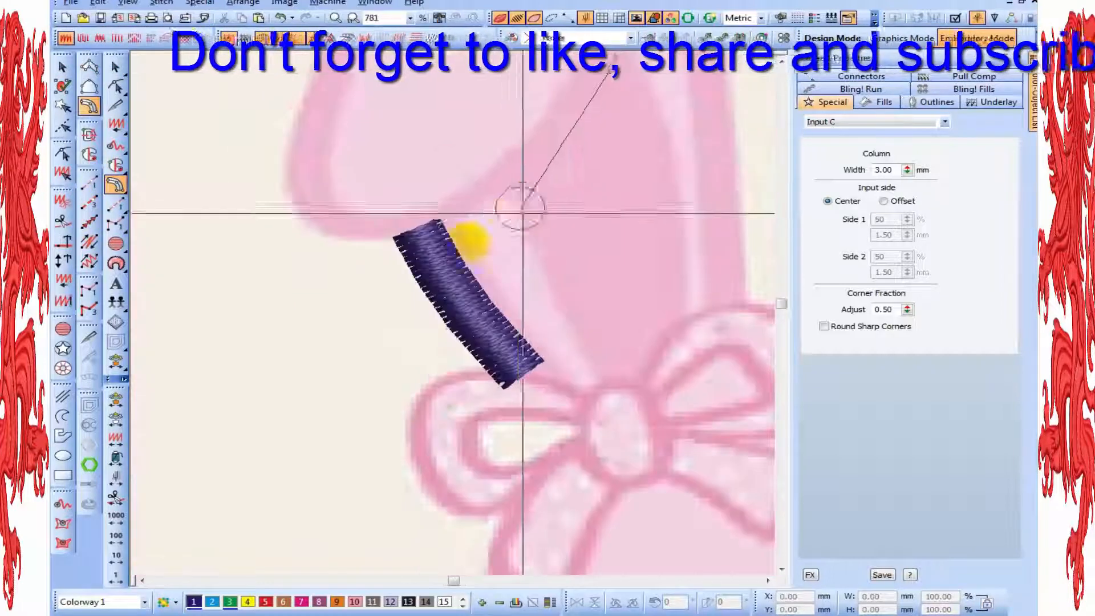
click(517, 182)
click(458, 223)
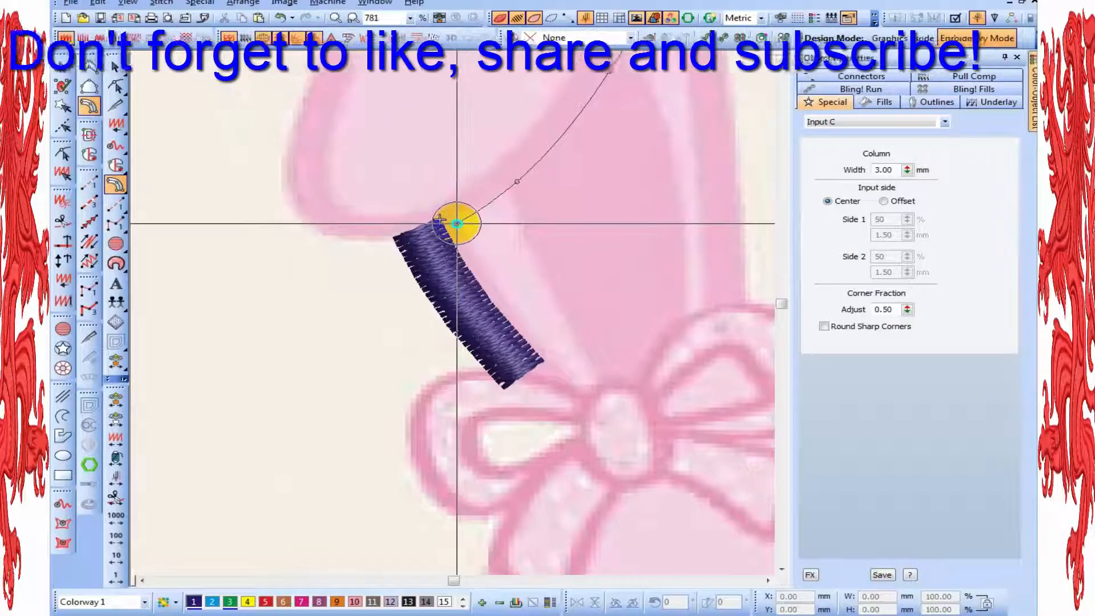
click(348, 236)
click(291, 194)
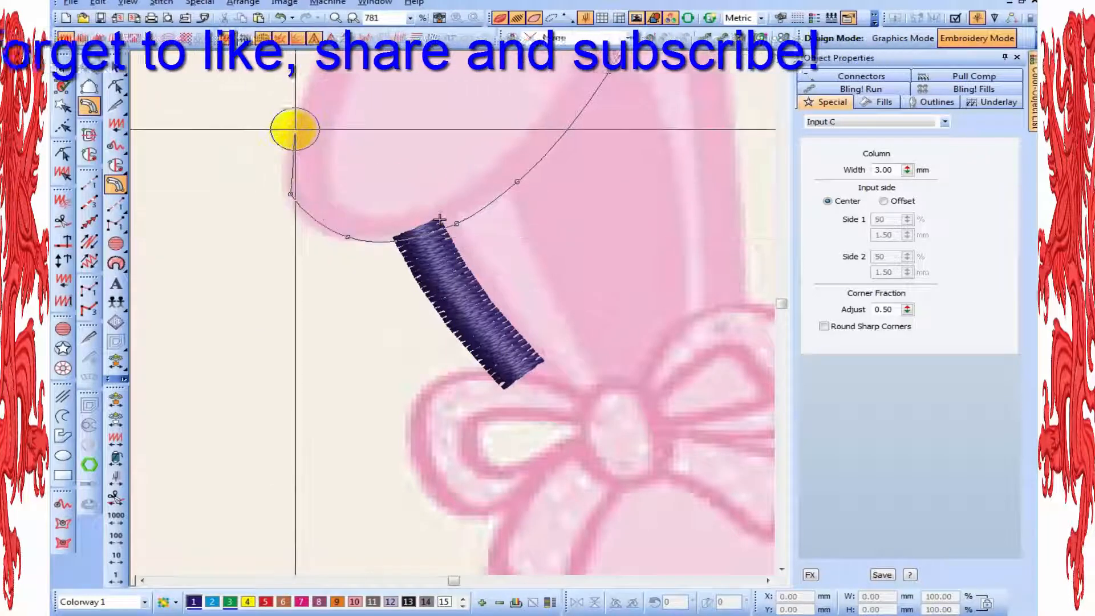
click(294, 129)
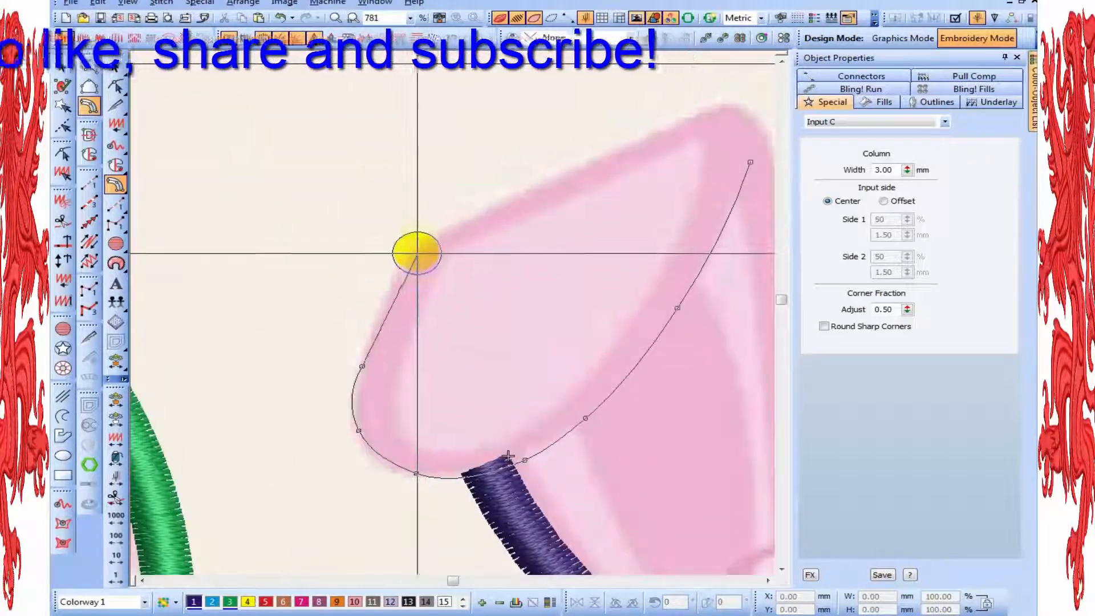
Continue the ear outline over the flap's upper edge and tip, then down to the bow, and complete the column
click(418, 245)
click(406, 281)
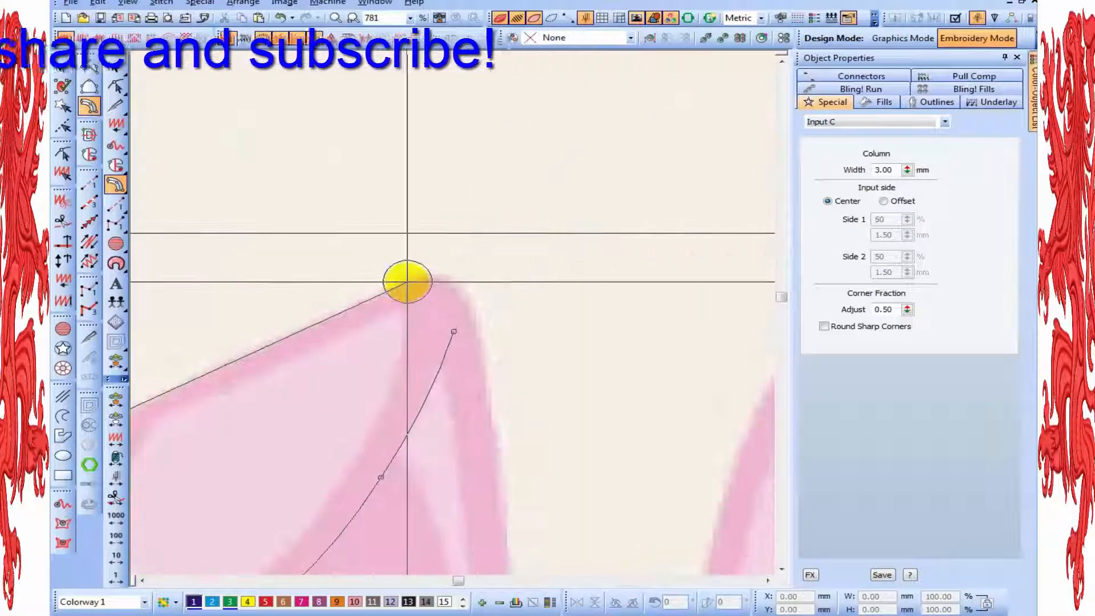
click(452, 285)
click(476, 327)
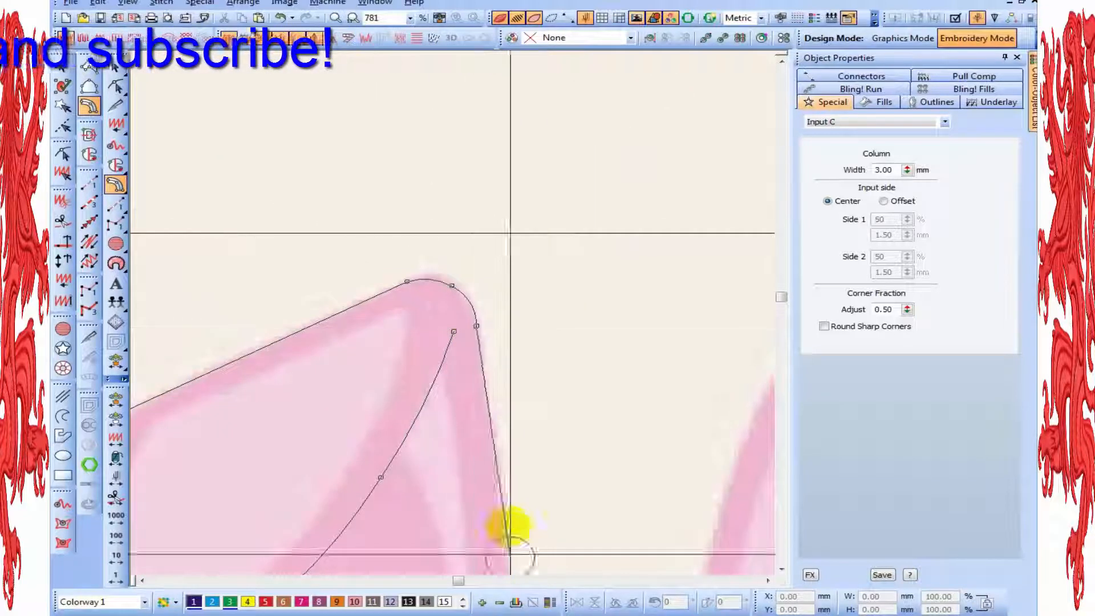
click(498, 494)
key(shift+z)
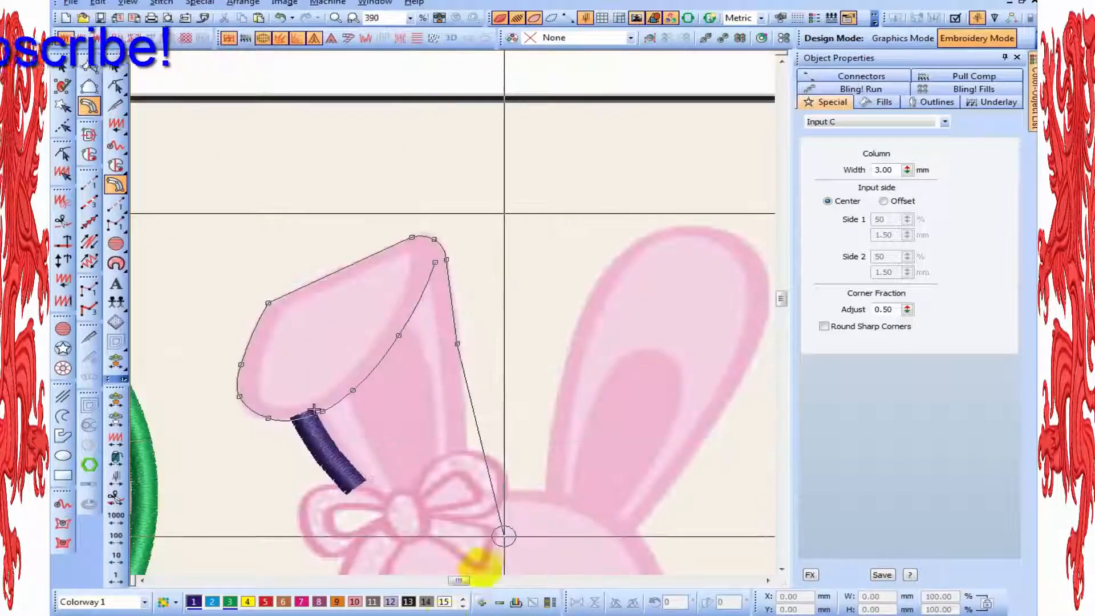
key(z)
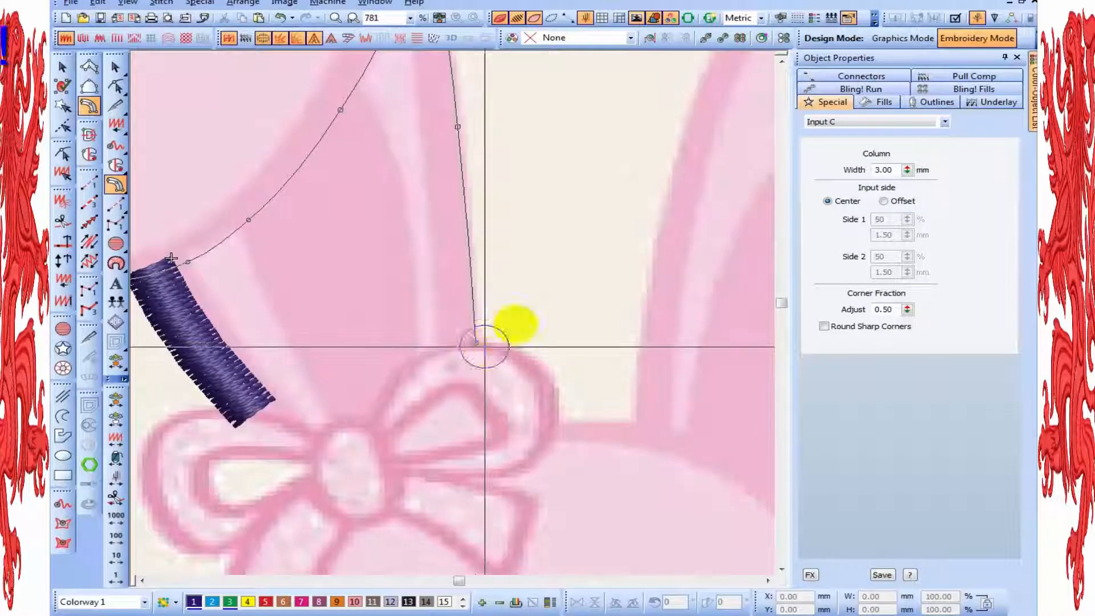
key(Return)
key(shift+z)
Set the folded ear outline's input side to Offset with Side 1 at 20%
right_click(413, 206)
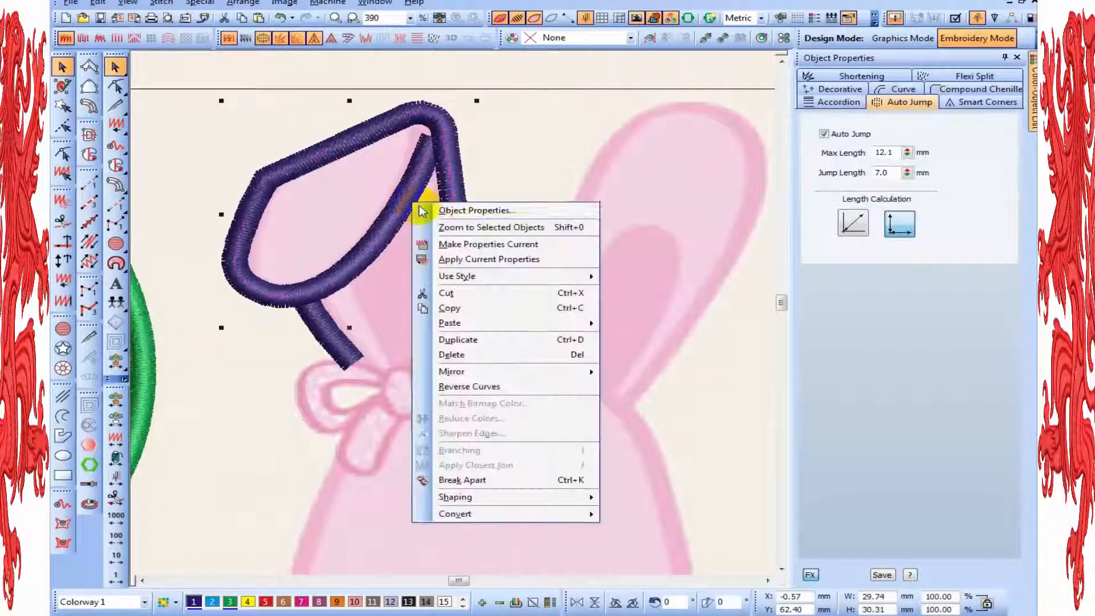
click(451, 213)
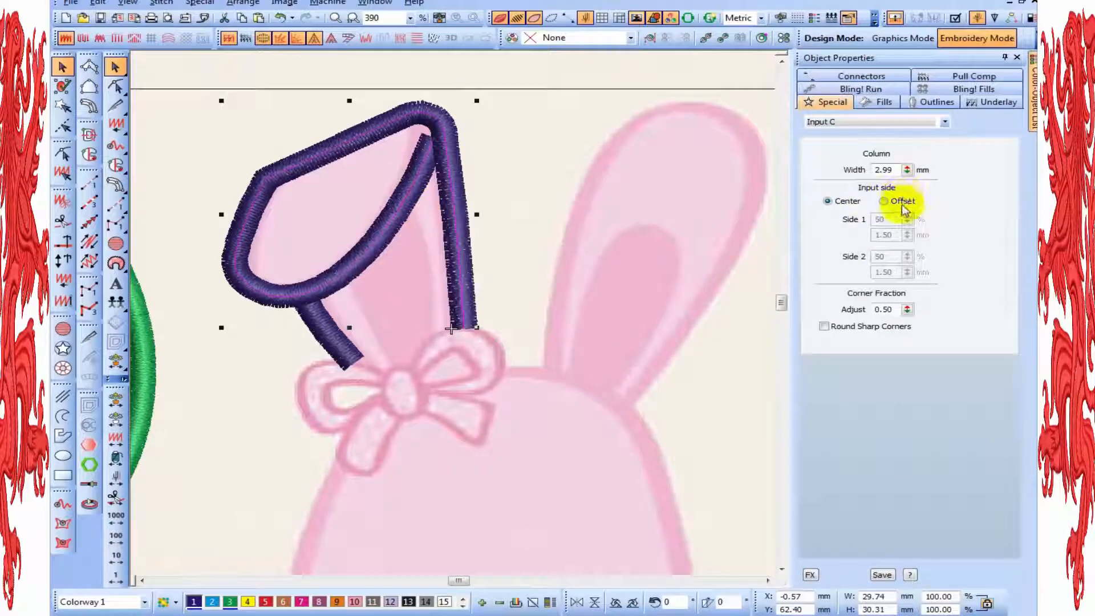
click(888, 216)
click(907, 202)
drag(889, 220, 848, 221)
text(20)
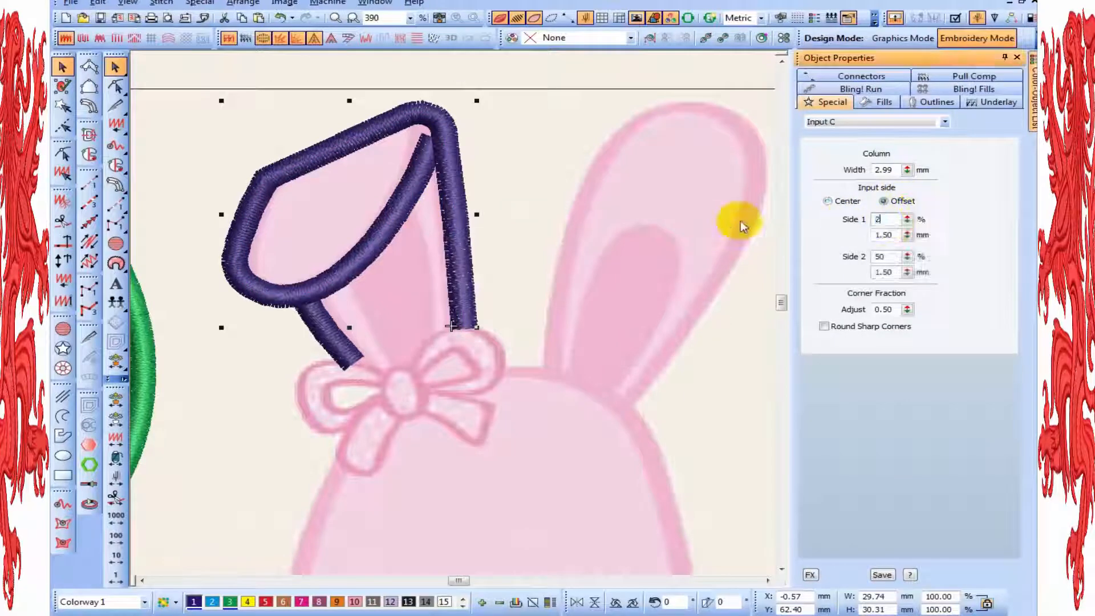
key(Return)
Reshape the folded ear's outline around the ear tip, adjusting its nodes for a smooth, rounded bend
key(h)
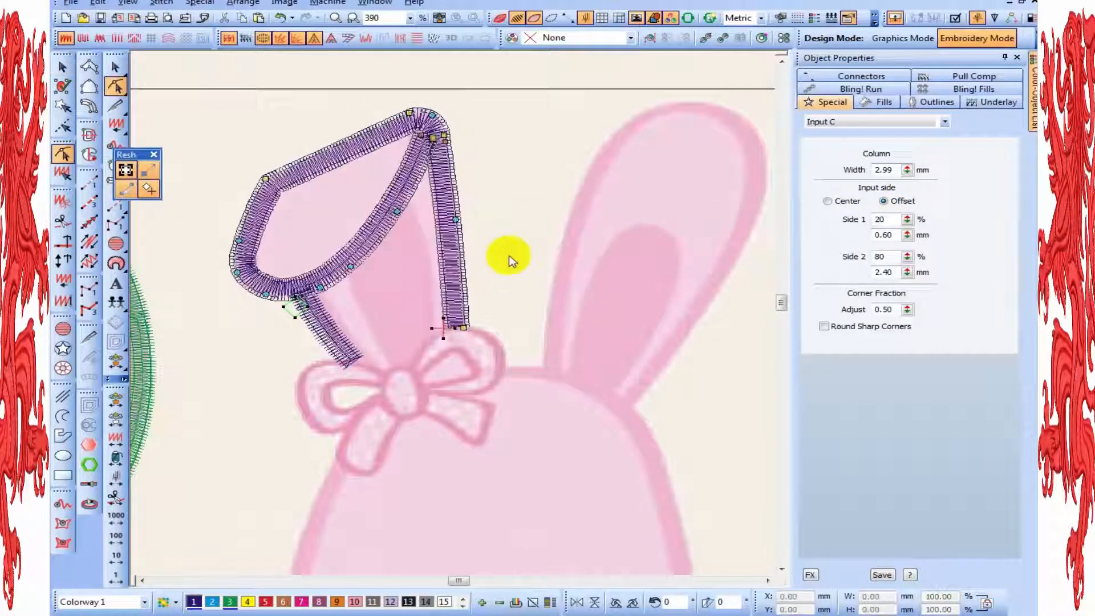
click(783, 62)
click(782, 62)
key(z)
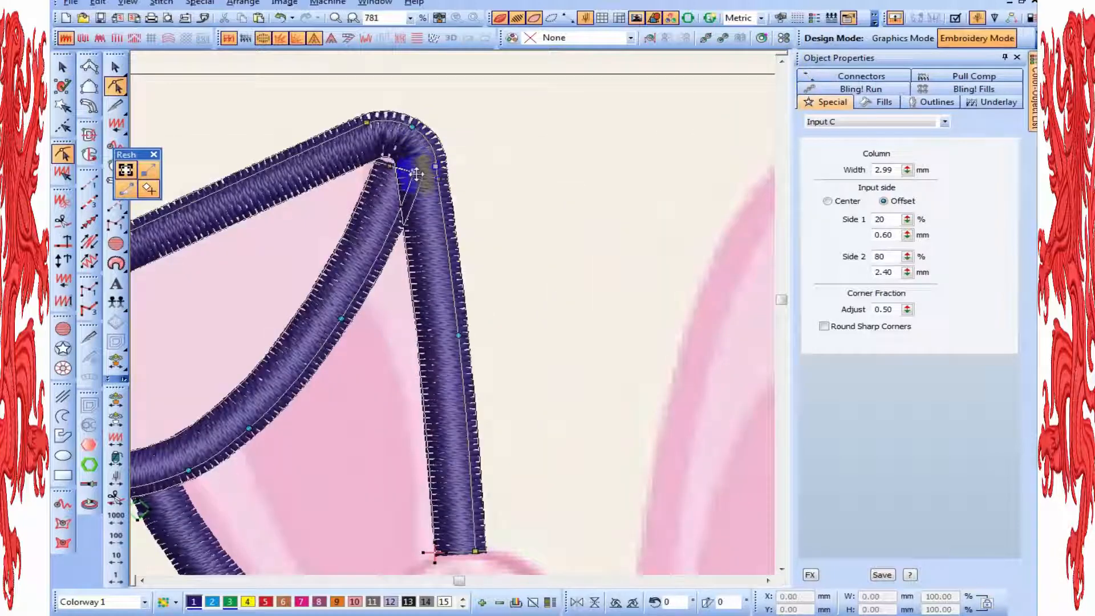
drag(412, 157, 413, 156)
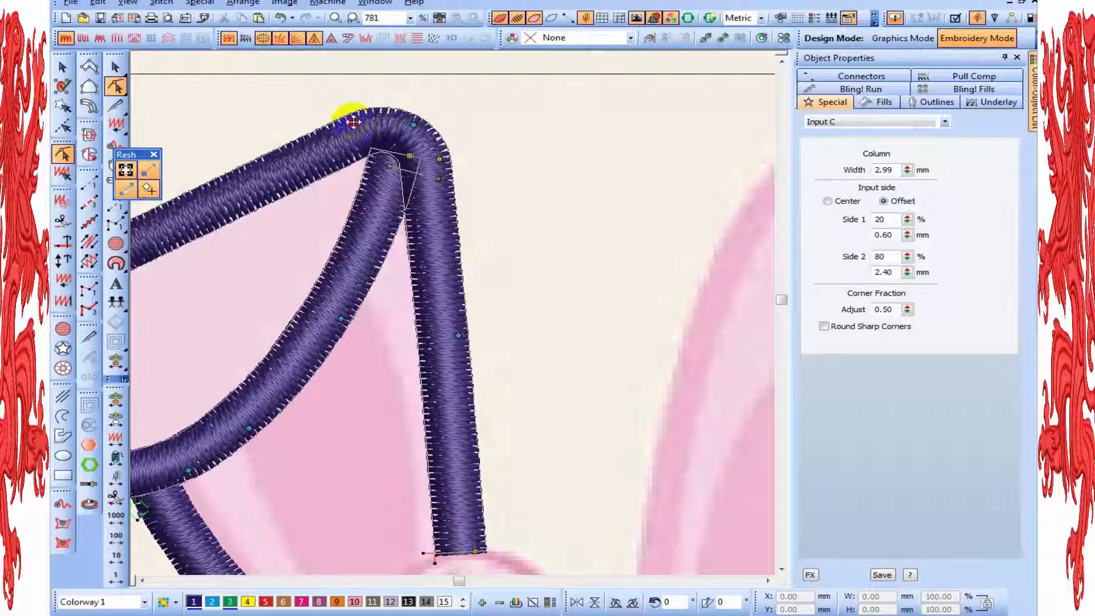
click(412, 127)
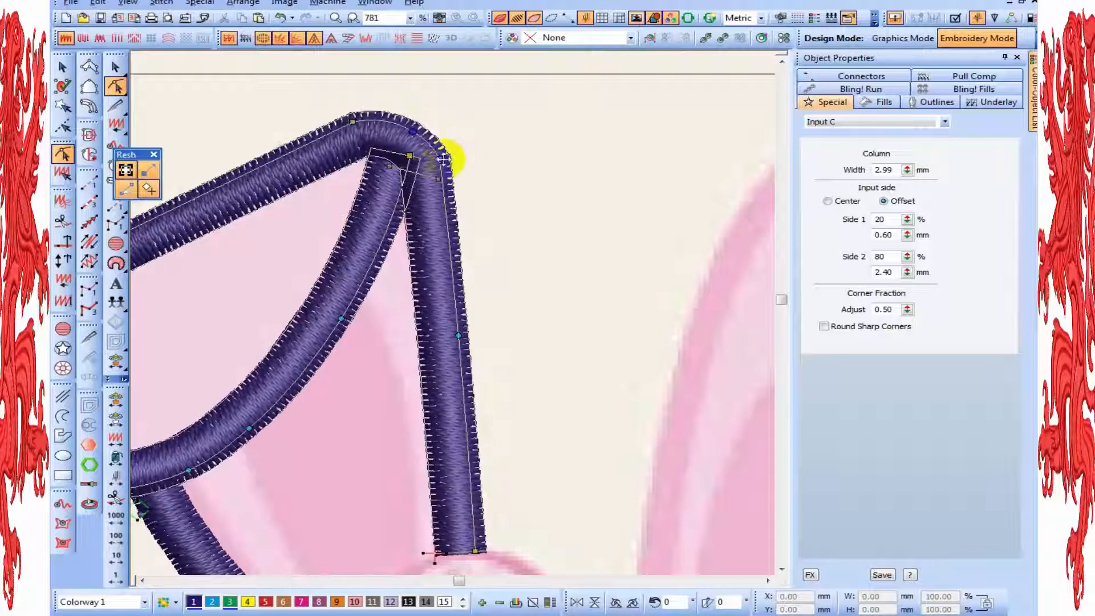
click(445, 180)
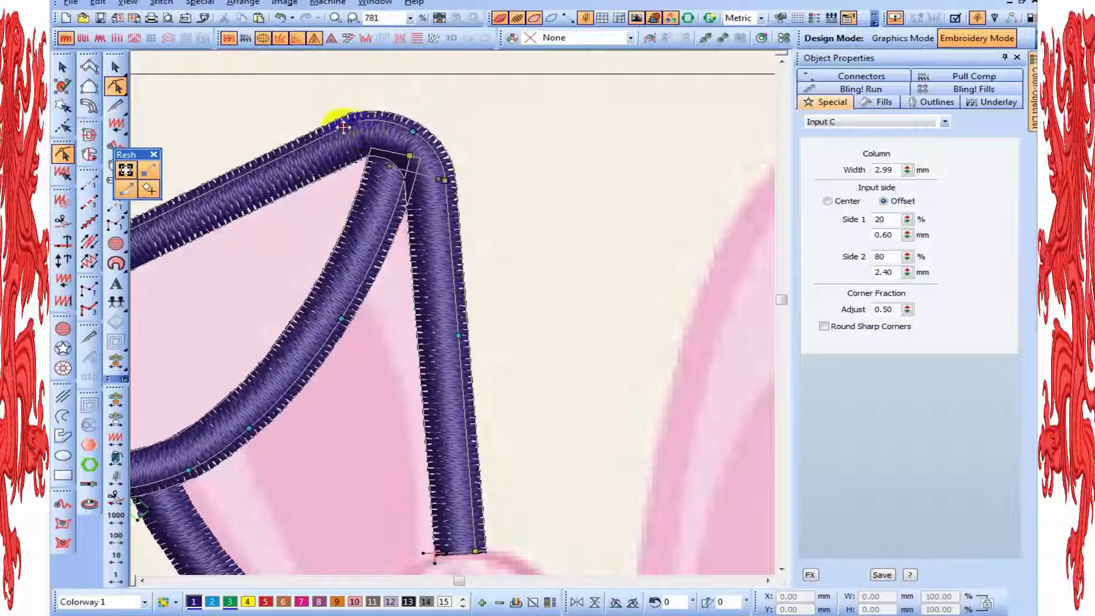
drag(343, 127, 329, 132)
key(shift+z)
key(shift+z)
Switch off the realistic stitch display and reshape the ear flap's upper corner, outer side and rounded end
key(z)
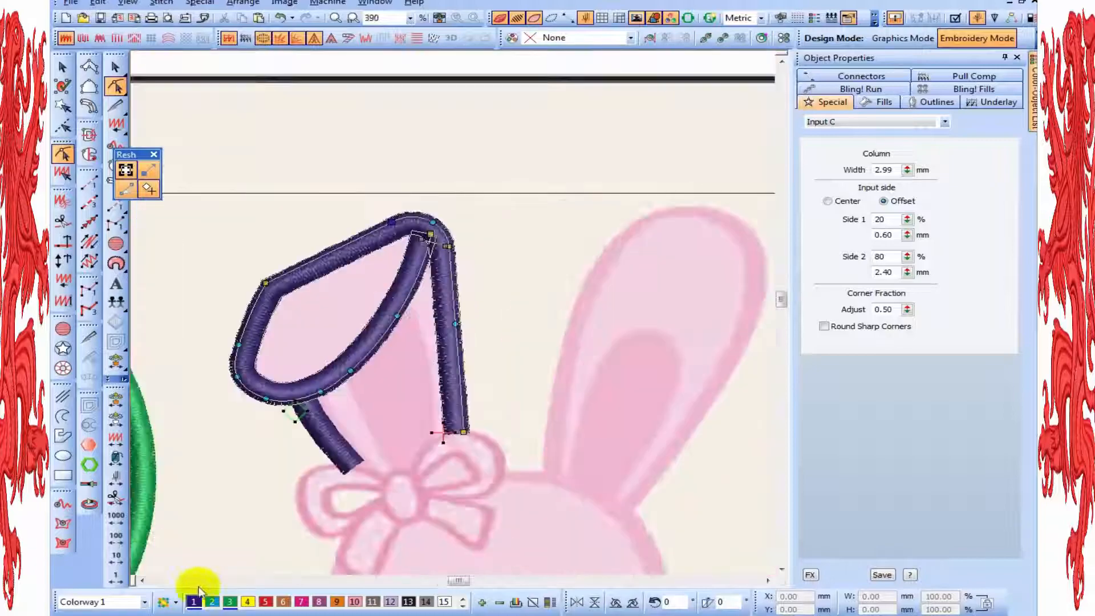
key(z)
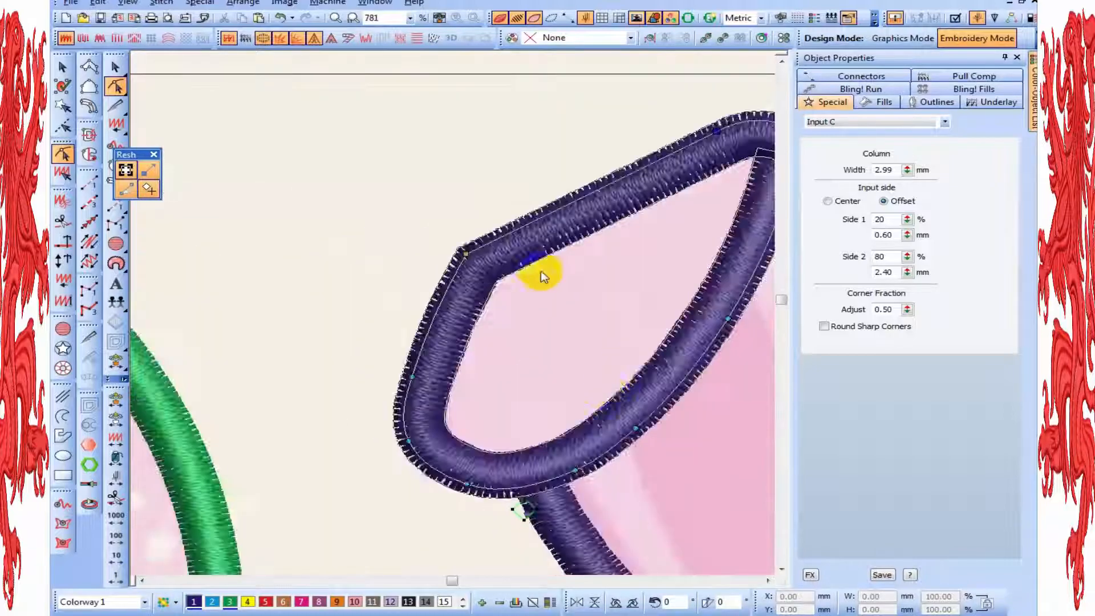
key(t)
click(473, 251)
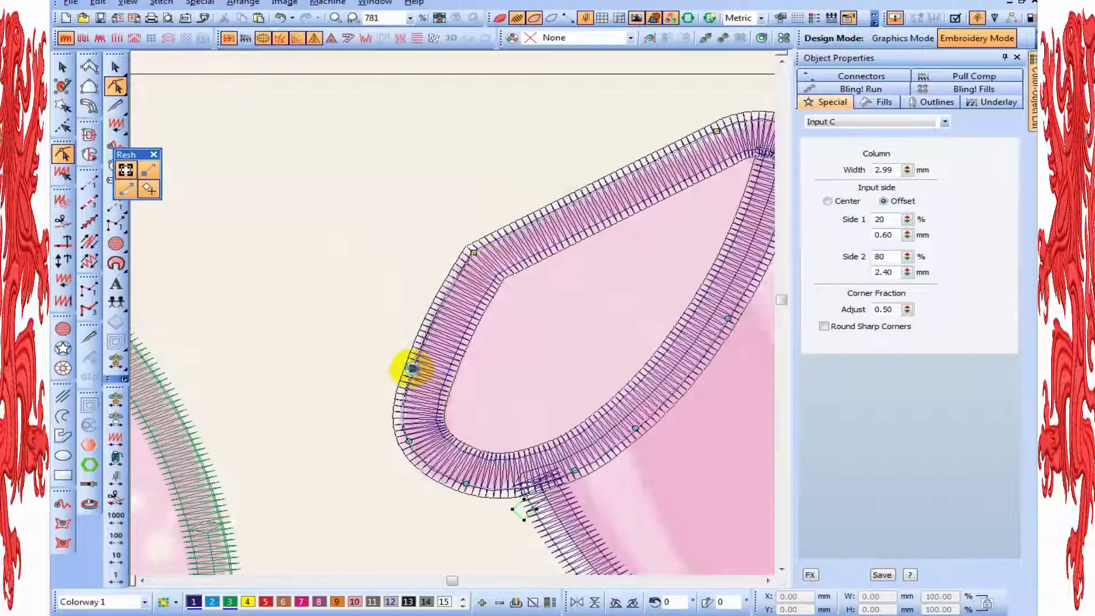
click(412, 367)
click(404, 438)
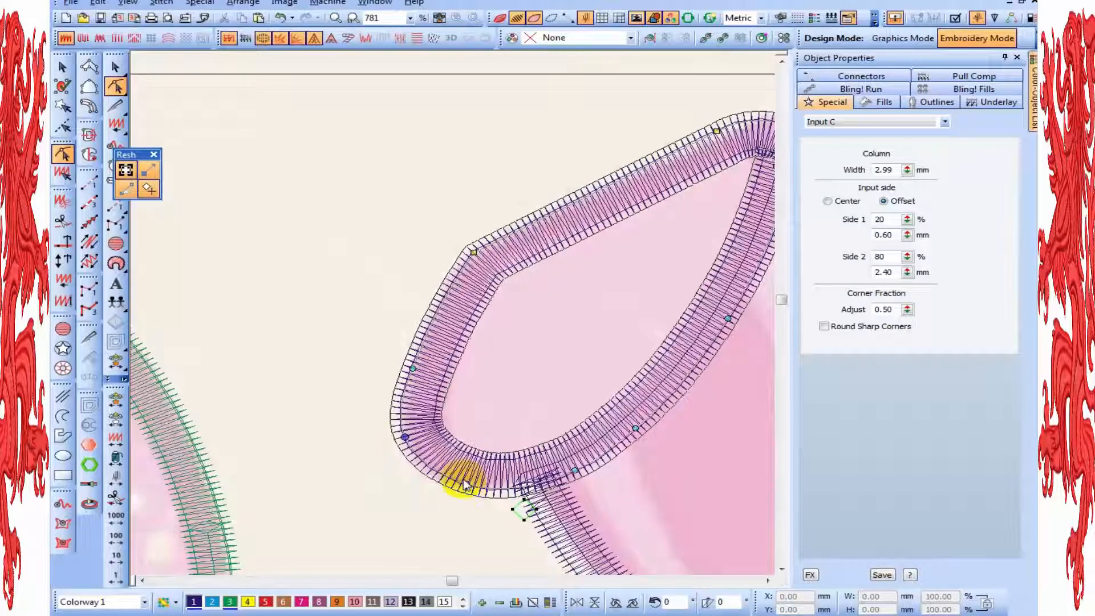
click(468, 483)
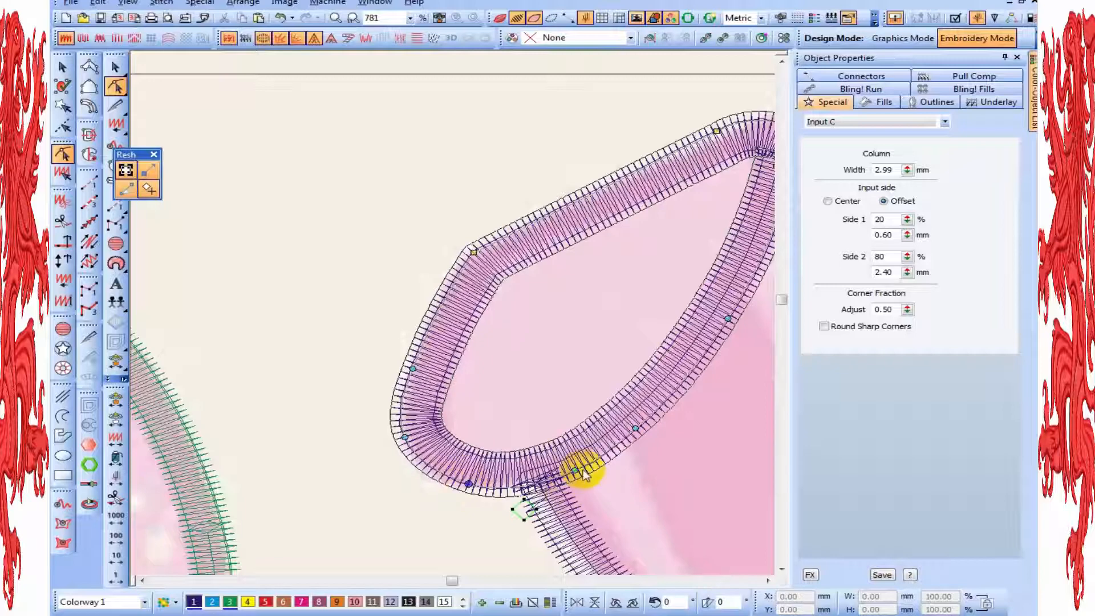
click(571, 473)
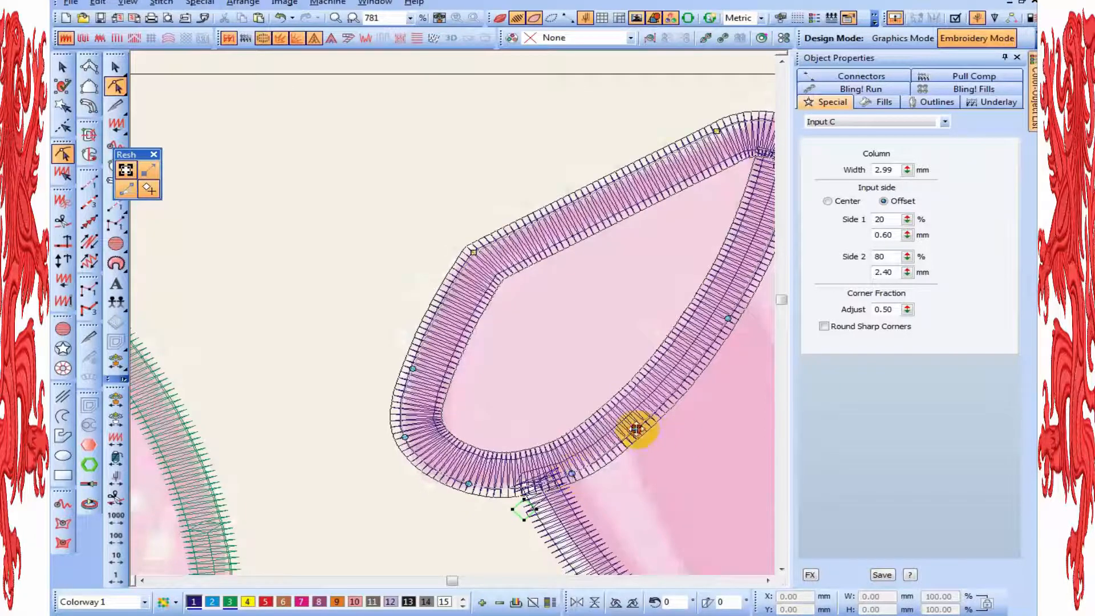
key(shift+z)
key(Escape)
Set the short ear column's input side to Offset with Side 1 at 20%
click(519, 438)
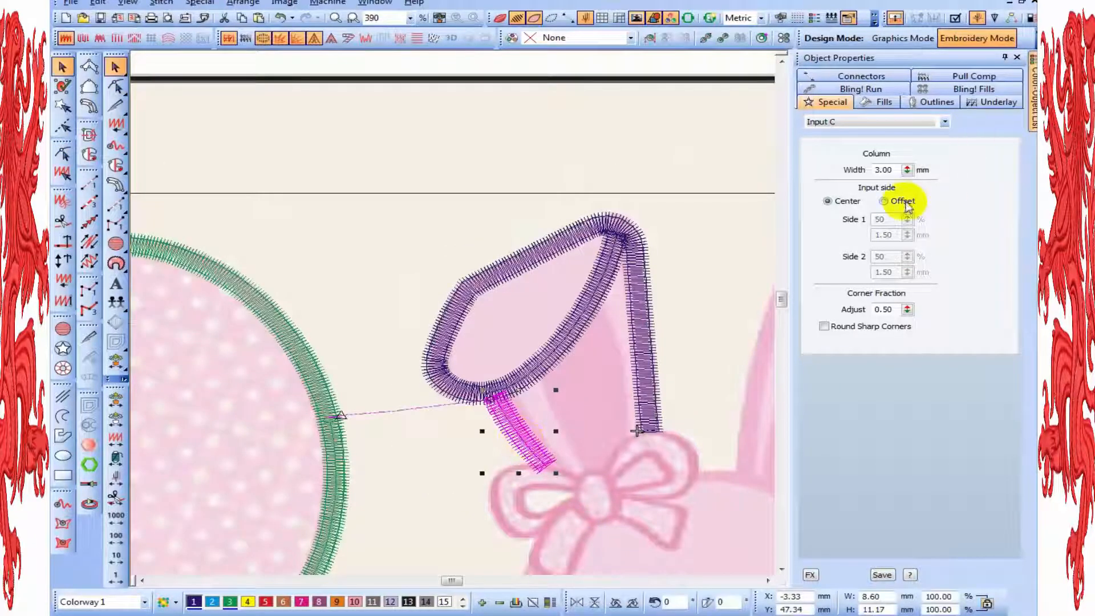
click(904, 202)
double_click(899, 222)
text(20)
key(Return)
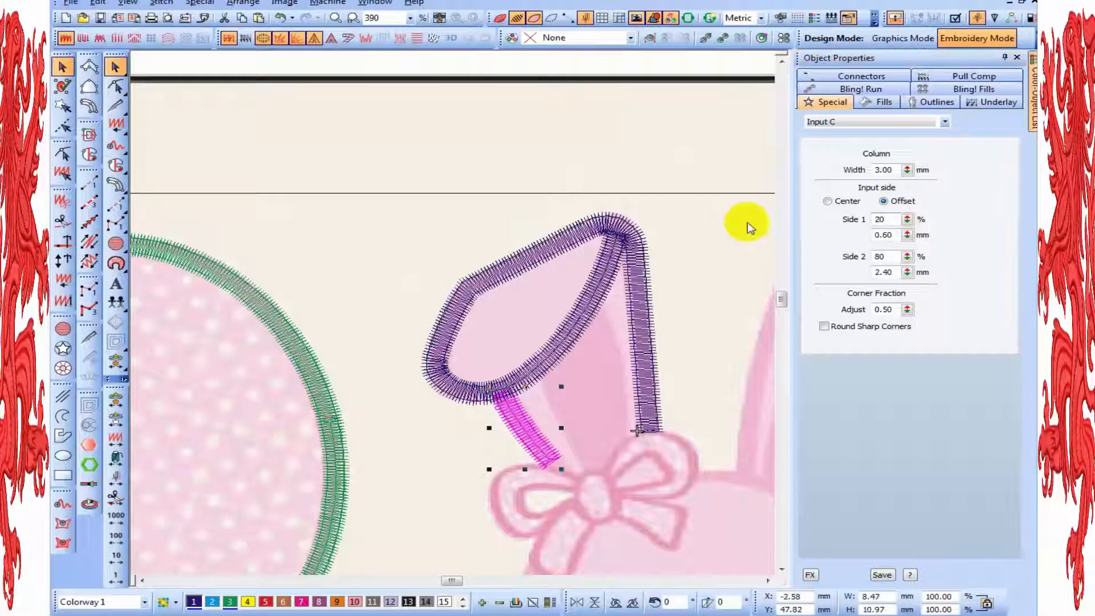
Restore the realistic stitch display and reshape the short ear column, extending its lower end to the bow's knot and tucking its upper end under the flap
key(t)
key(h)
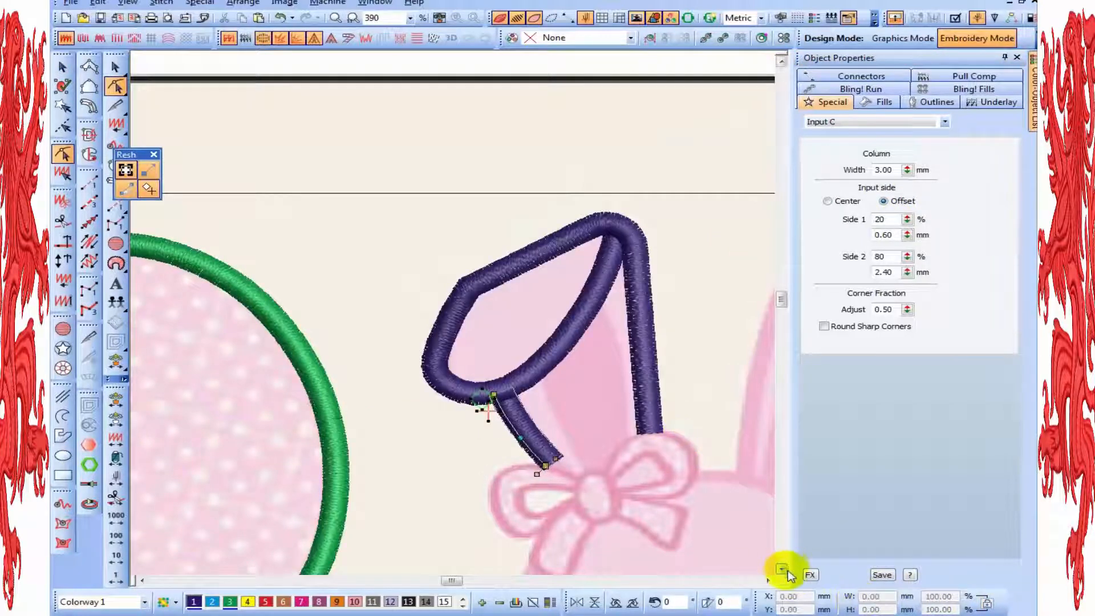
key(z)
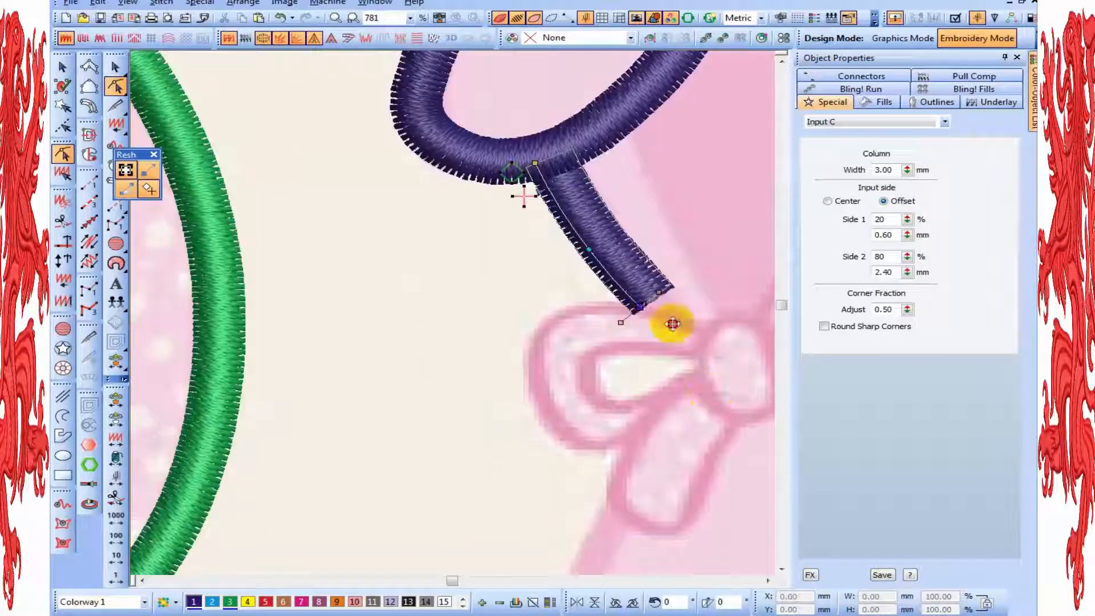
drag(659, 323, 687, 338)
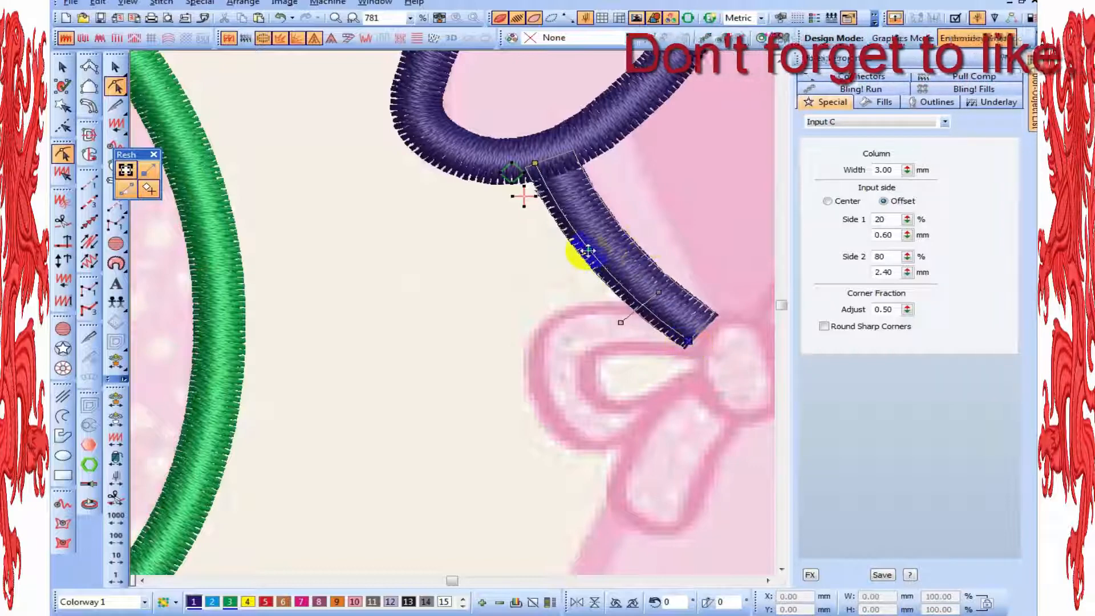
drag(594, 254, 597, 254)
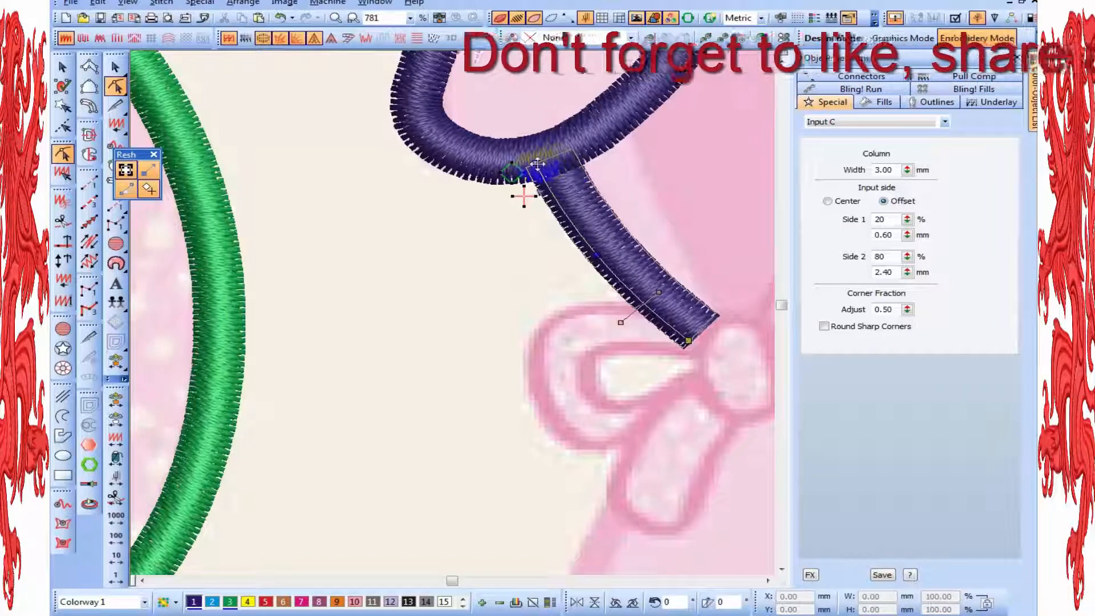
drag(535, 163, 541, 171)
scroll(590, 208, down, 2)
click(554, 238)
scroll(562, 234, up, 1)
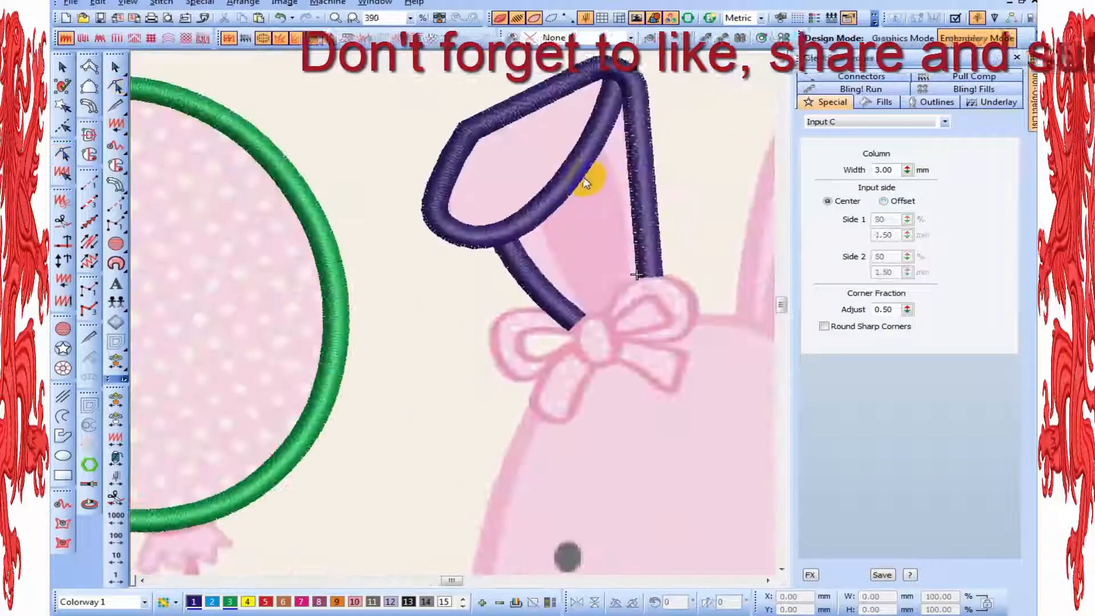
Adjust the nodes around the ear flap's rounded lower end to smooth its curve
click(584, 177)
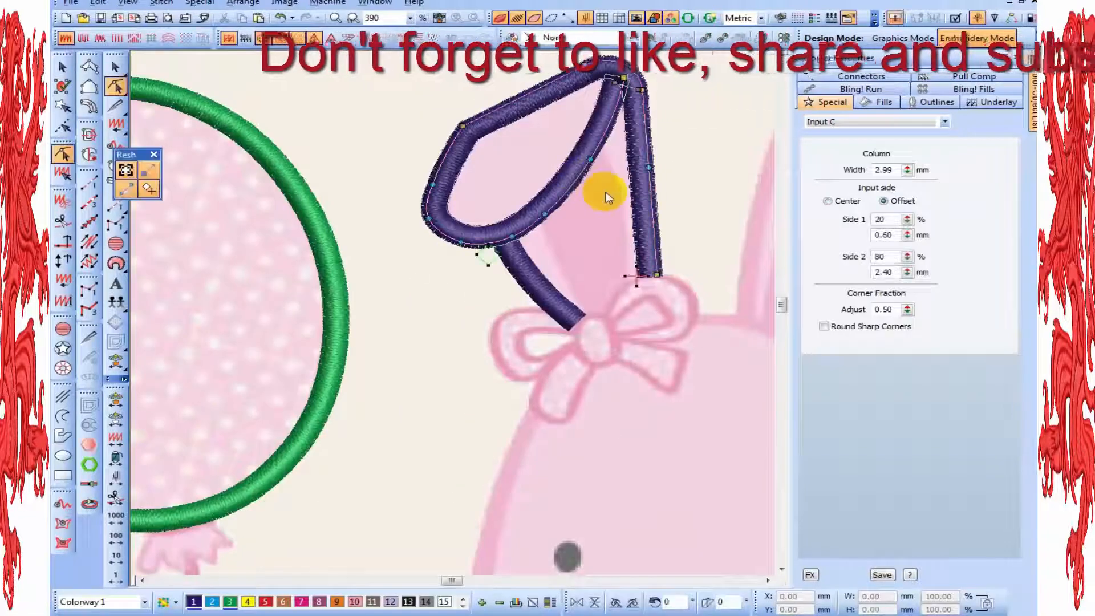
click(429, 215)
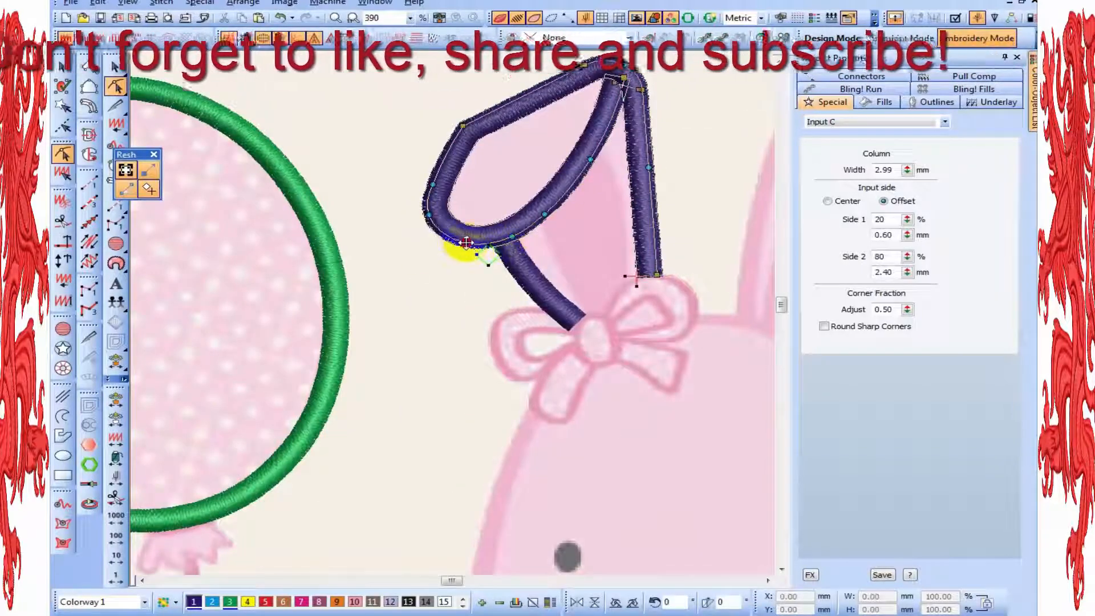
drag(466, 243, 466, 242)
scroll(587, 264, down, 2)
key(Escape)
scroll(587, 263, up, 2)
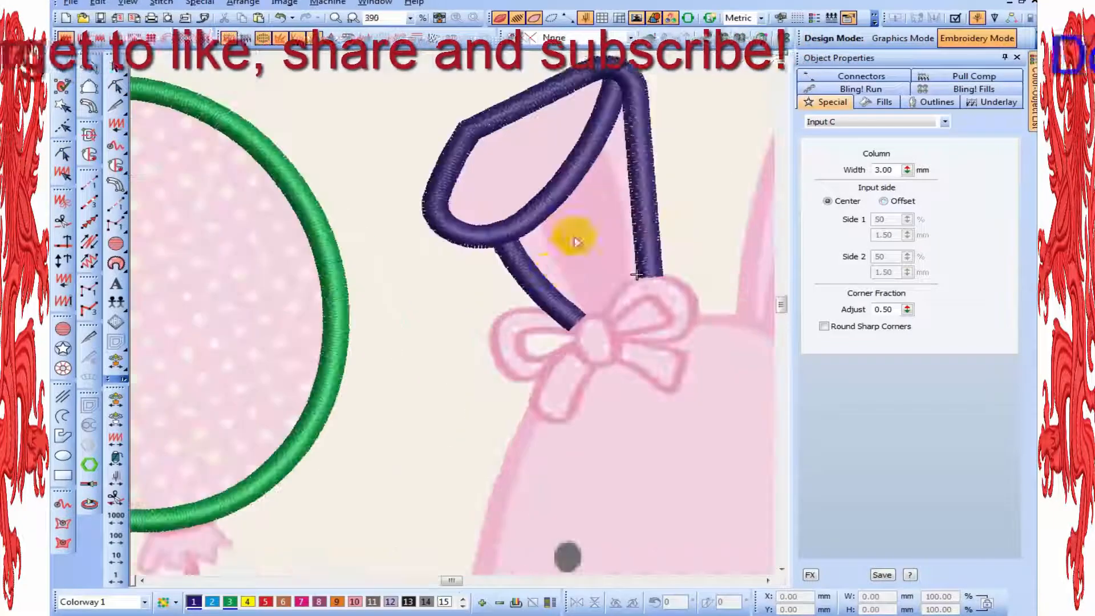
Move the flap outline's node beside the short column's junction slightly along the inner fold
click(519, 219)
key(h)
key(z)
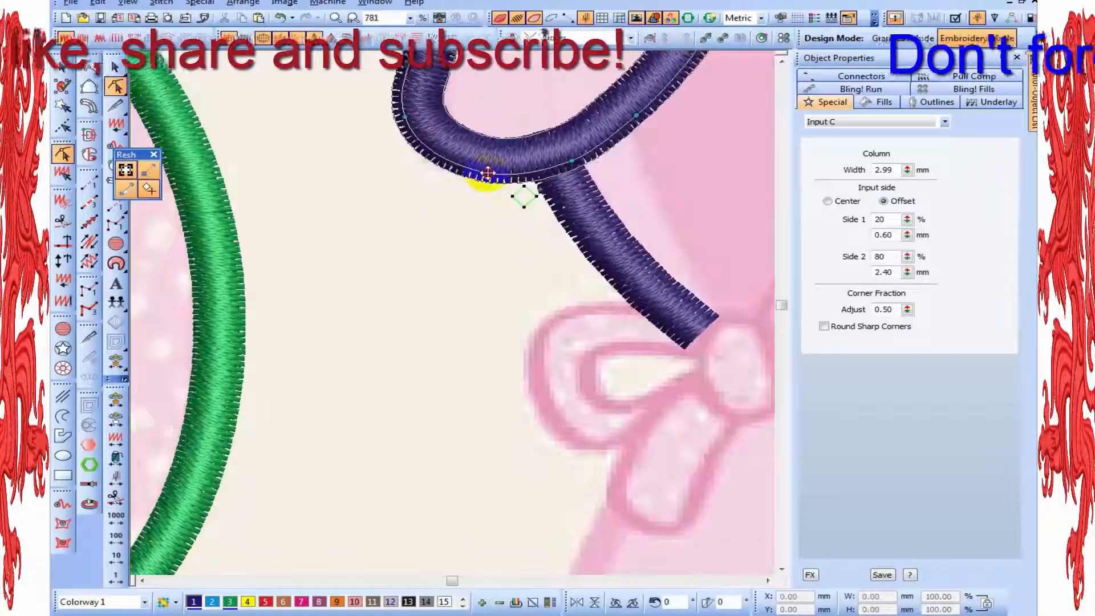
click(593, 171)
scroll(568, 162, down, 4)
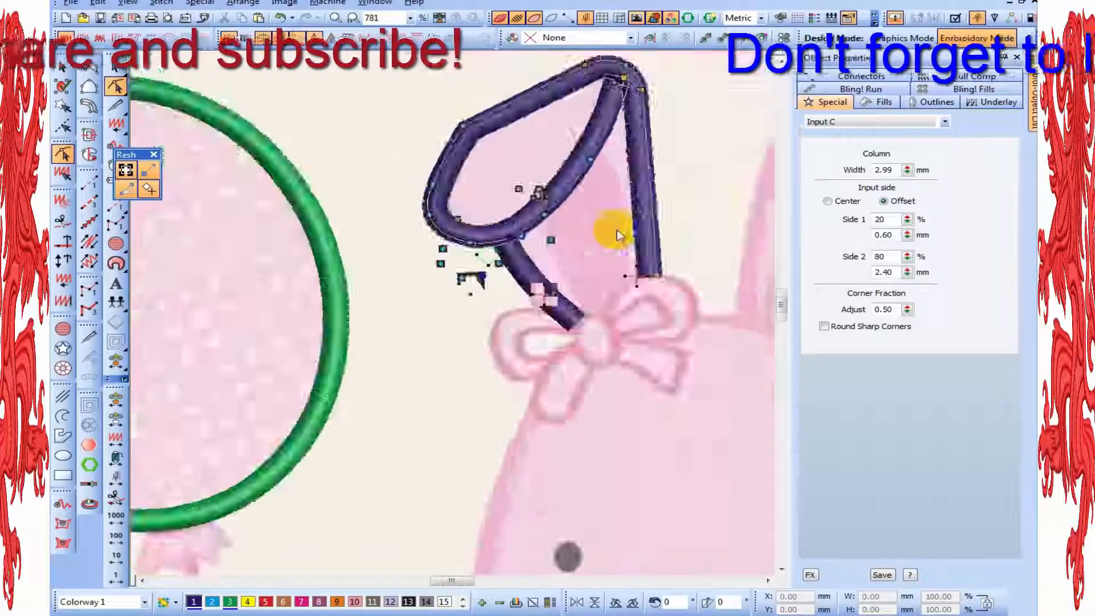
key(Escape)
scroll(643, 300, up, 2)
Start a 3 mm Input C column at the upright ear's base beside the bow and trace up its inner side
scroll(593, 374, down, 2)
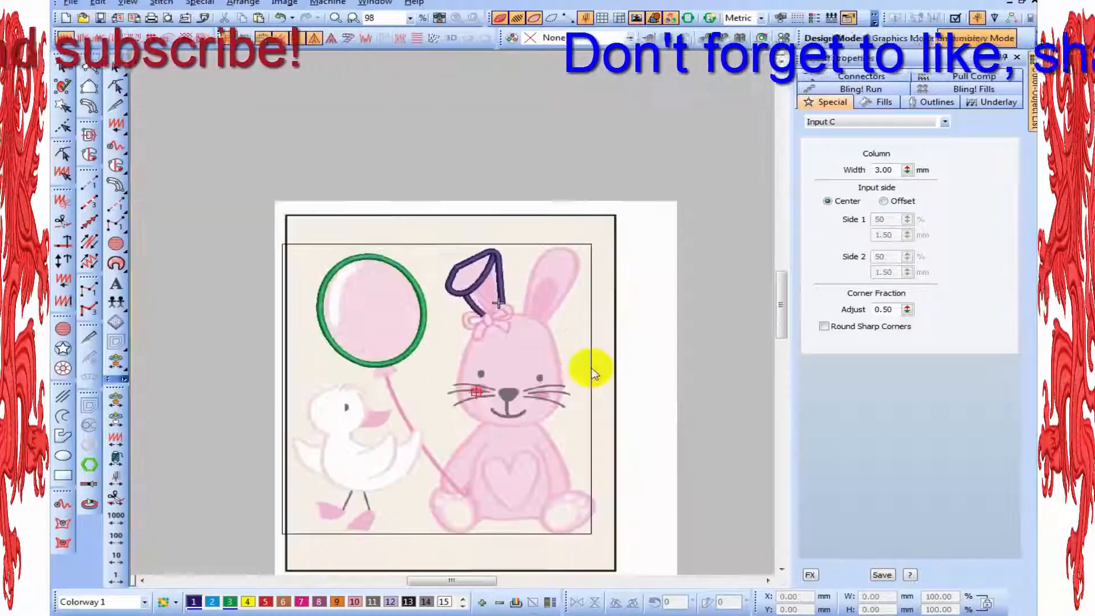
scroll(94, 182, up, 1)
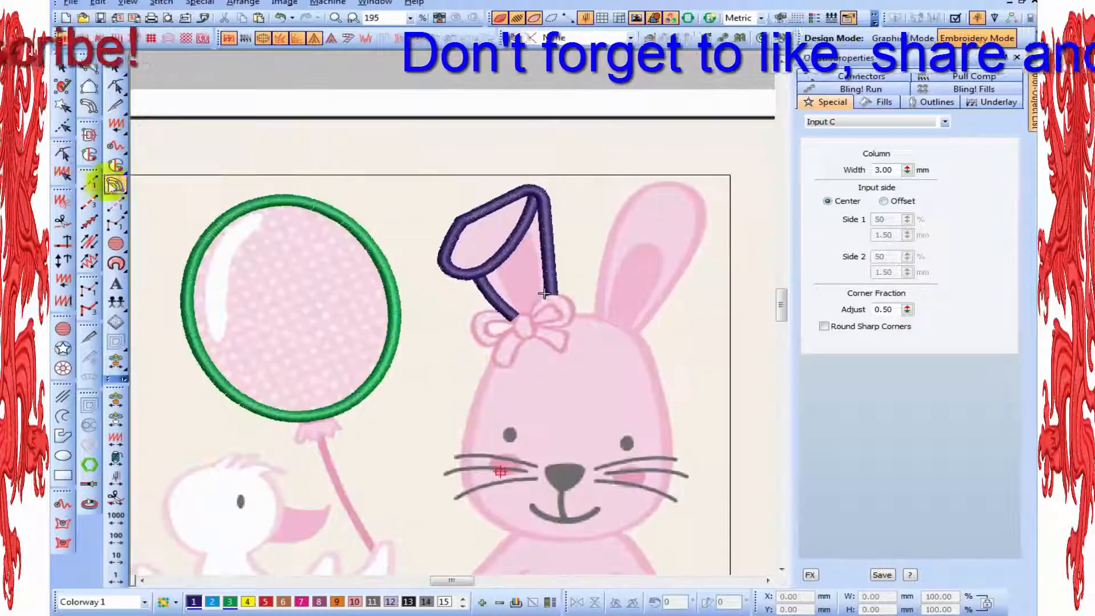
click(114, 185)
click(625, 337)
scroll(608, 274, up, 1)
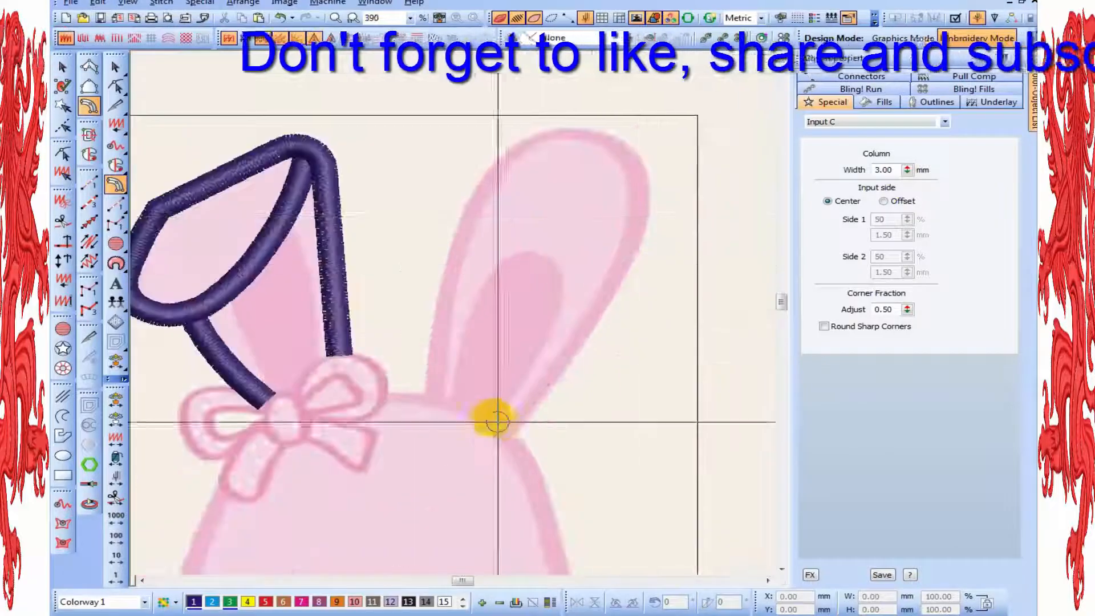
scroll(423, 392, up, 2)
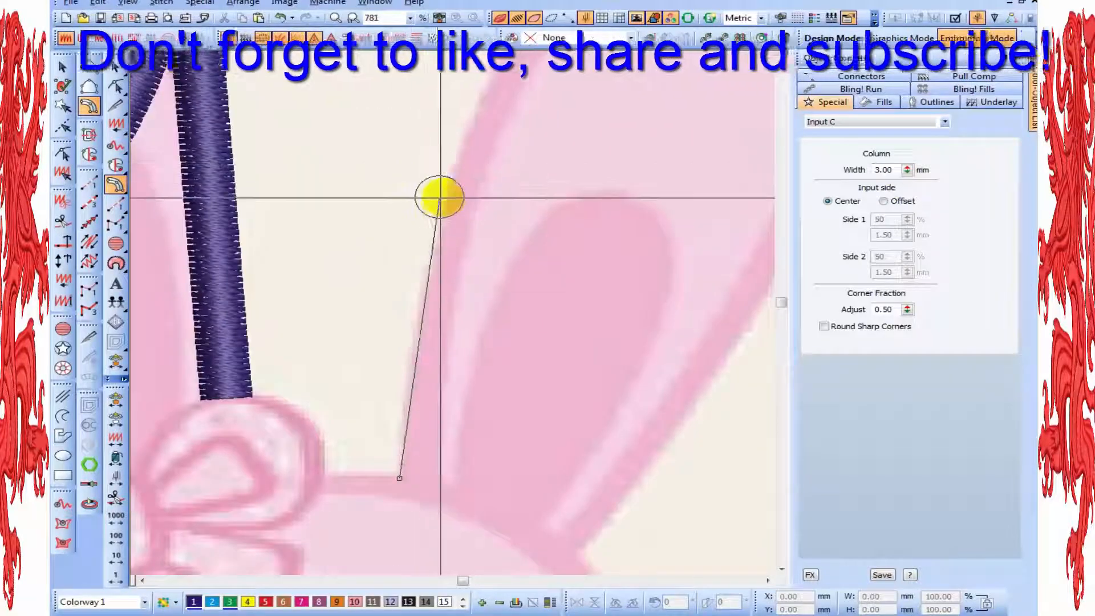
click(444, 194)
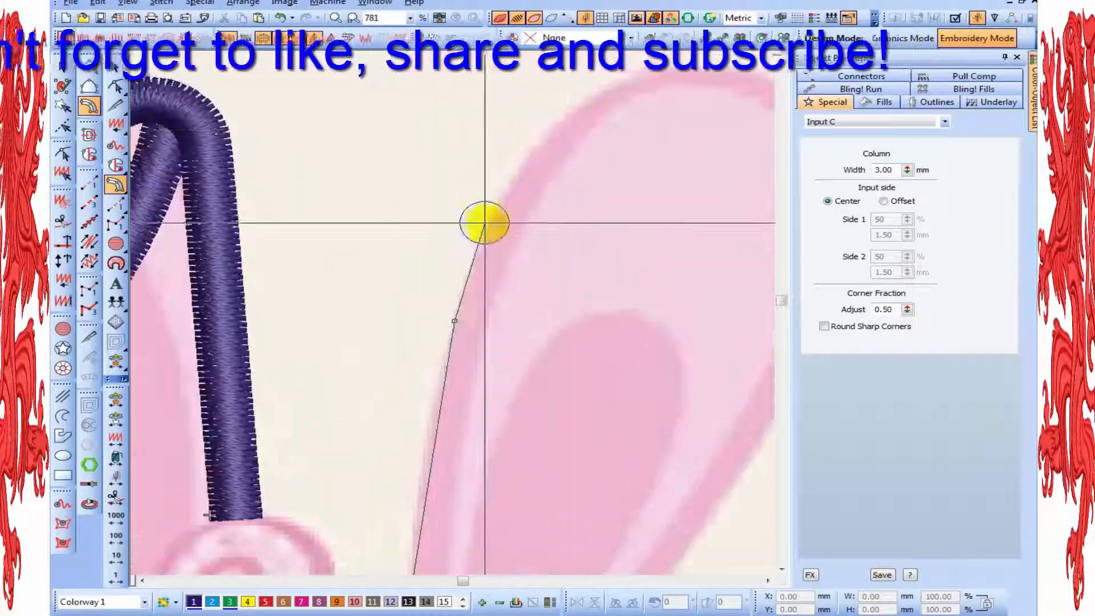
right_click(492, 221)
right_click(561, 123)
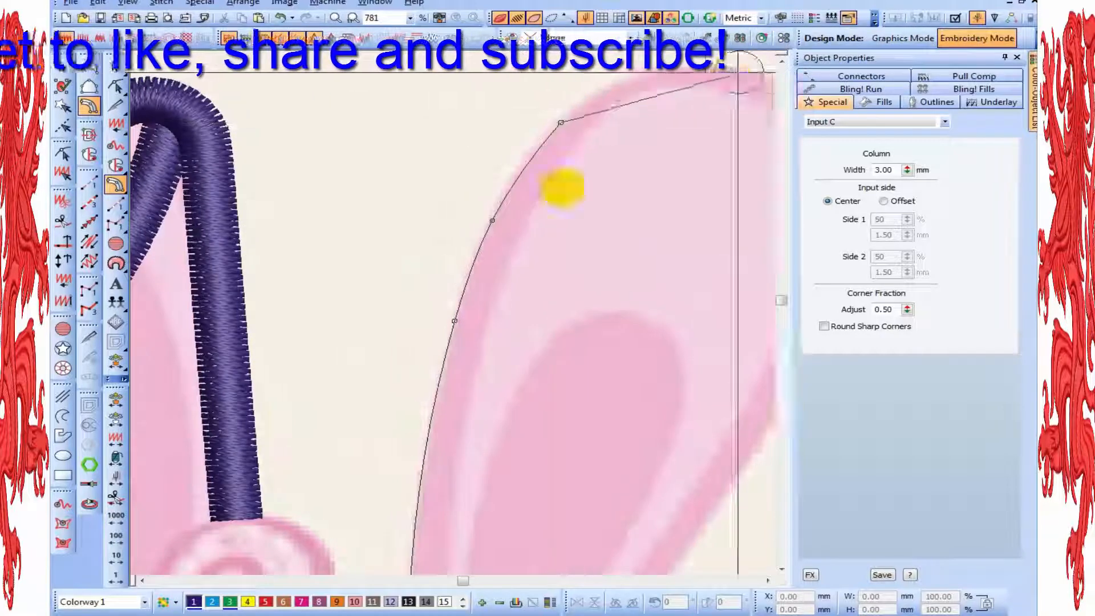
Continue the 3 mm Input C column over the upright ear's tip and down its outer side to the head, and complete it
click(545, 185)
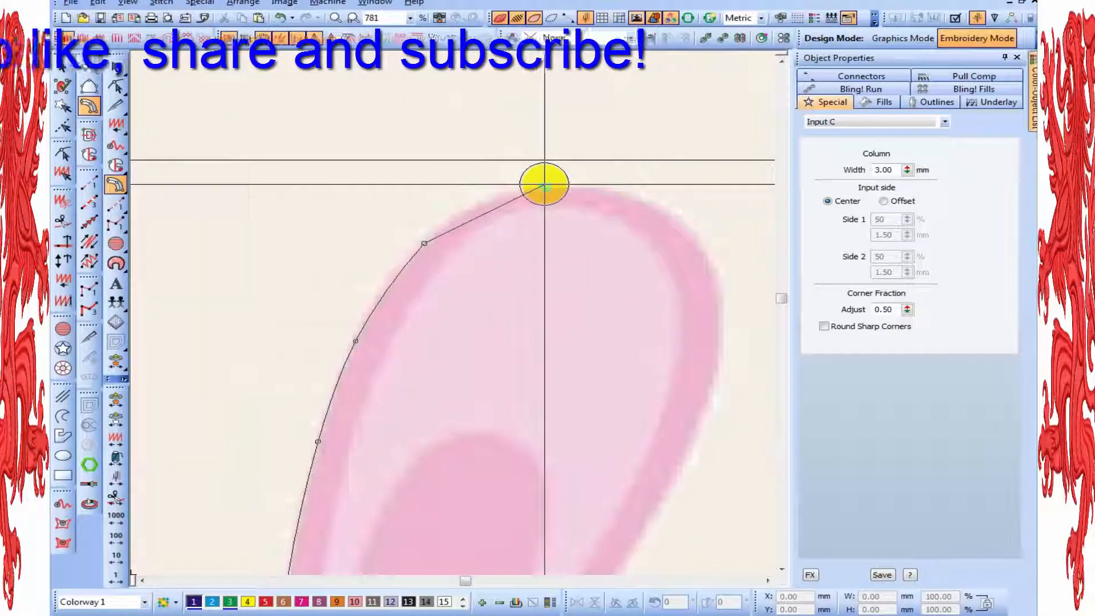
right_click(682, 223)
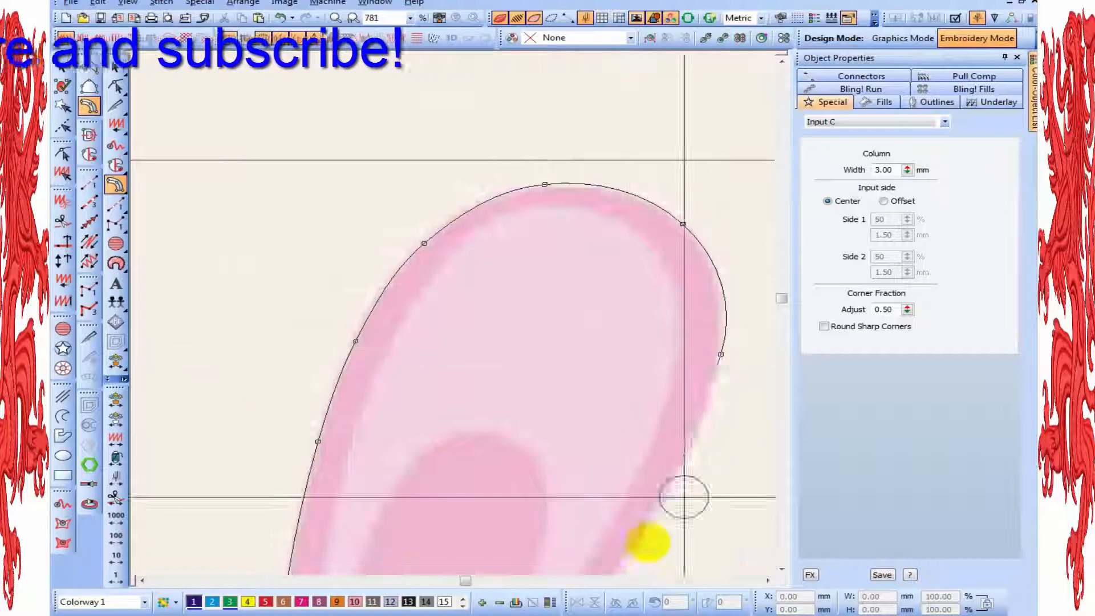
right_click(662, 497)
key(shift+z)
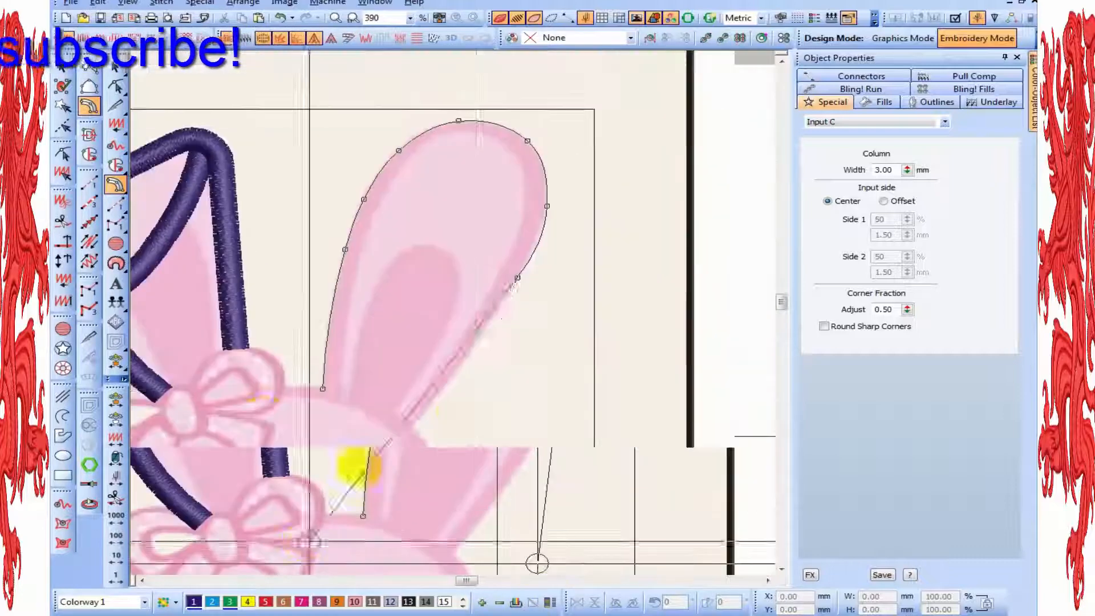
key(z)
right_click(465, 420)
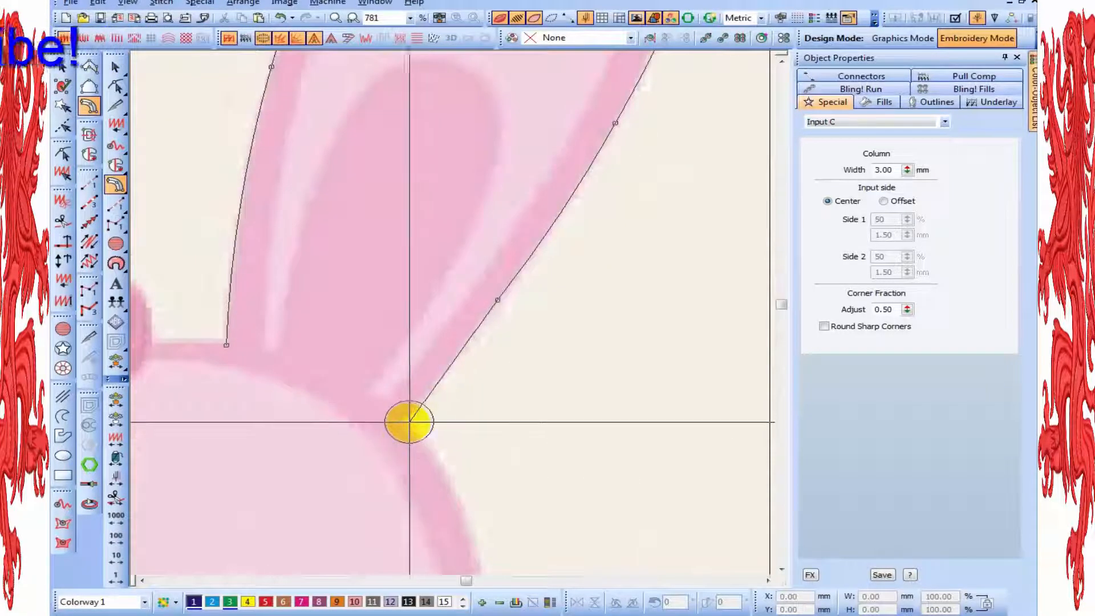
right_click(401, 422)
key(Return)
key(Return)
key(Escape)
key(shift+z)
key(shift+z)
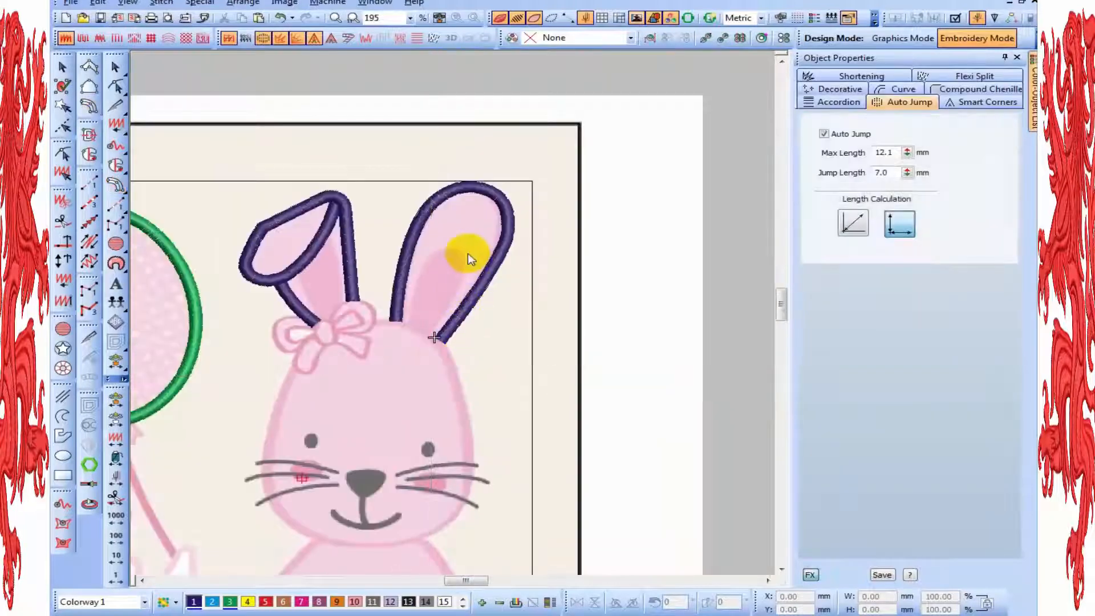
Nudge the upright ear column's inner base node, and set its input side to Offset with Side 1 at 20%
key(z)
key(h)
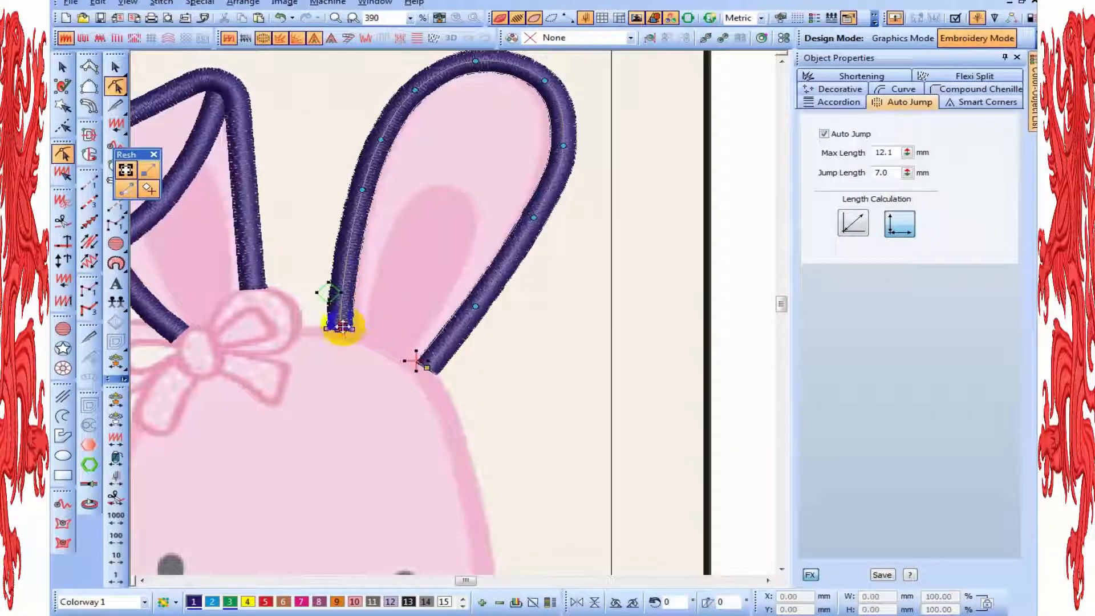
drag(343, 328, 344, 328)
key(Escape)
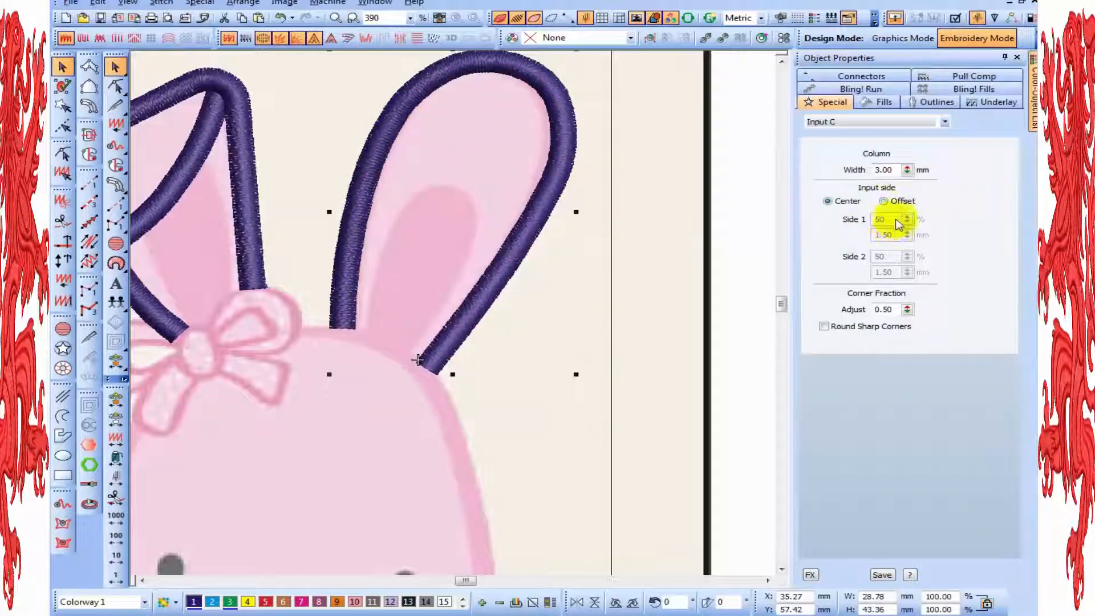
click(883, 201)
text(20)
key(Return)
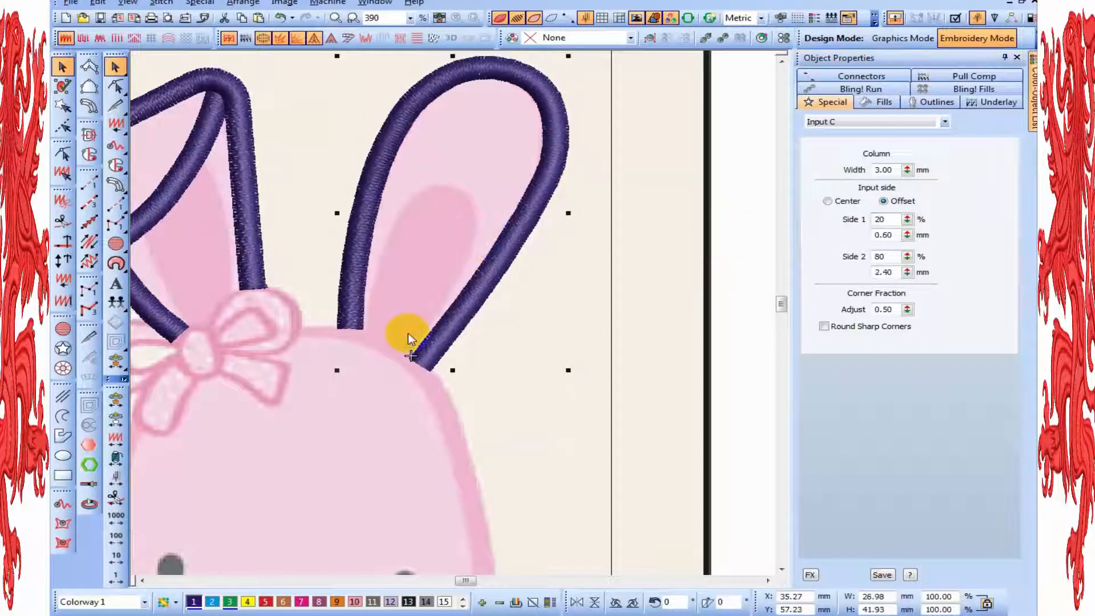
Turn off the realistic stitch display and nudge the upright ear column's inner-side and tip nodes to fit the backdrop's ear edge
scroll(408, 334, up, 1)
key(h)
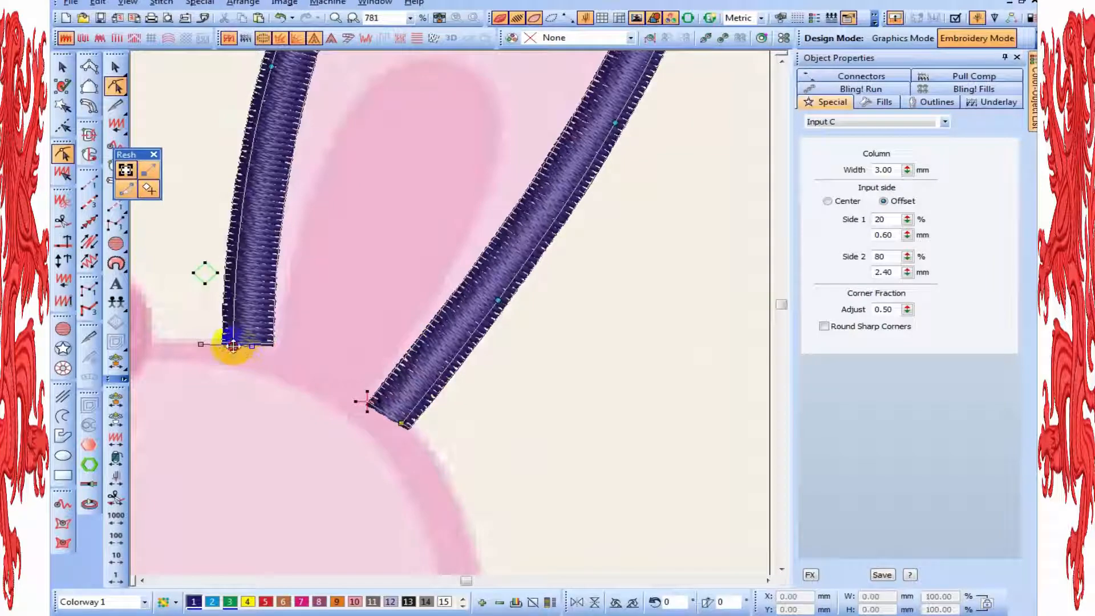
key(t)
key(c)
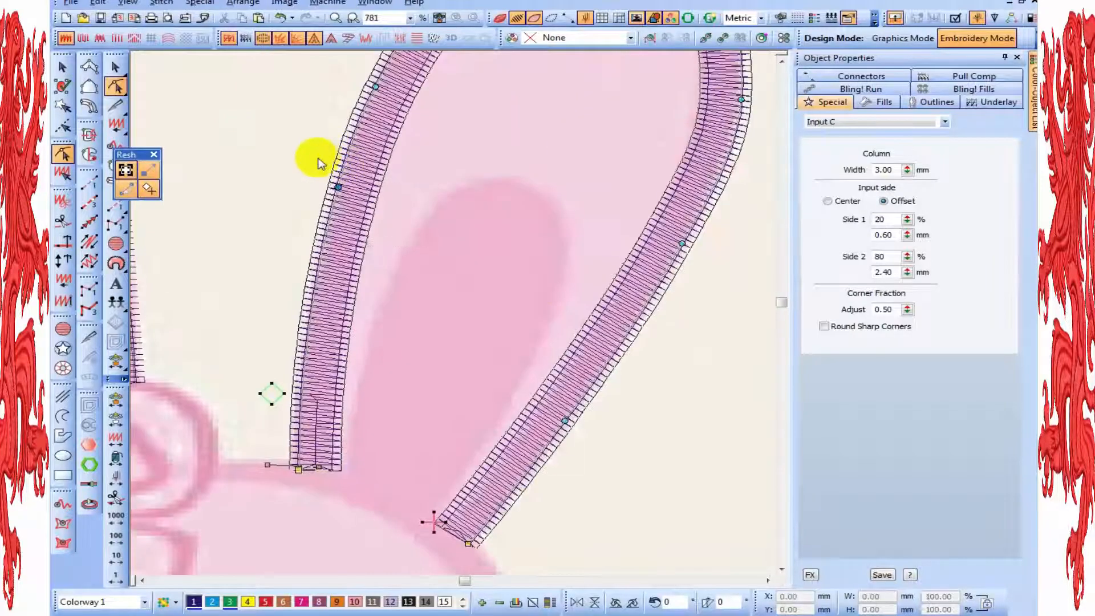
key(Tab)
key(Right)
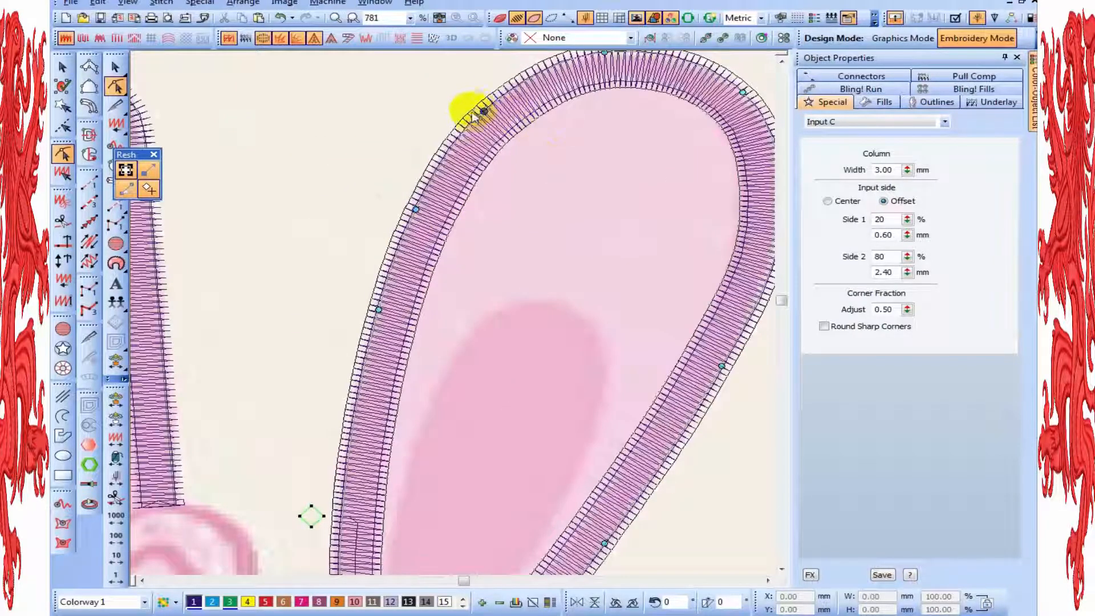
key(Delete)
click(536, 172)
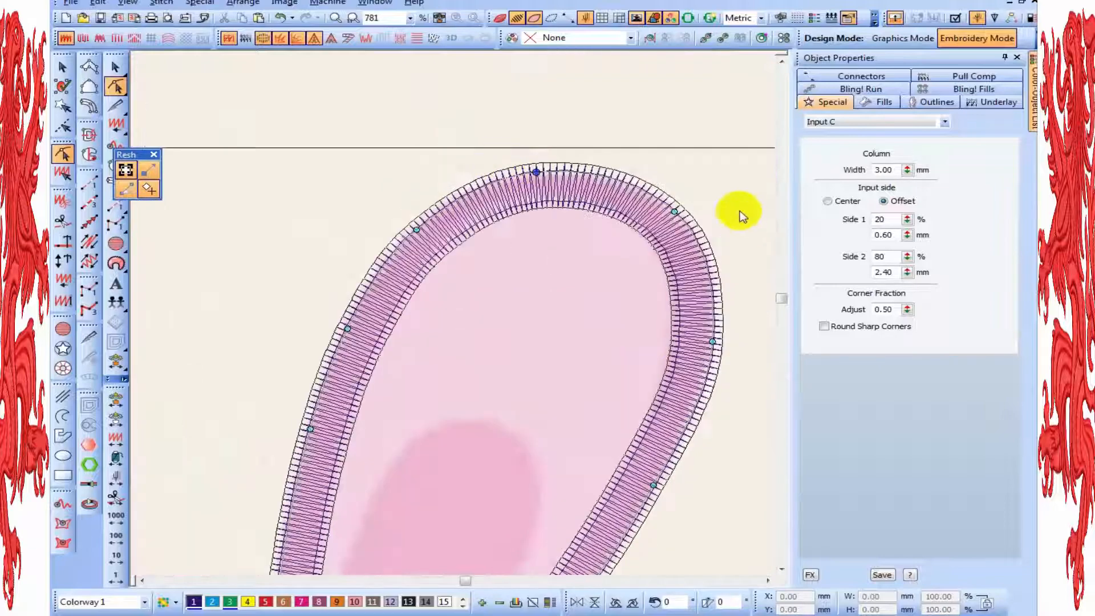
Adjust the upright ear column's upper outer nodes and add one between them to round out the curve
click(674, 212)
drag(759, 434, 613, 381)
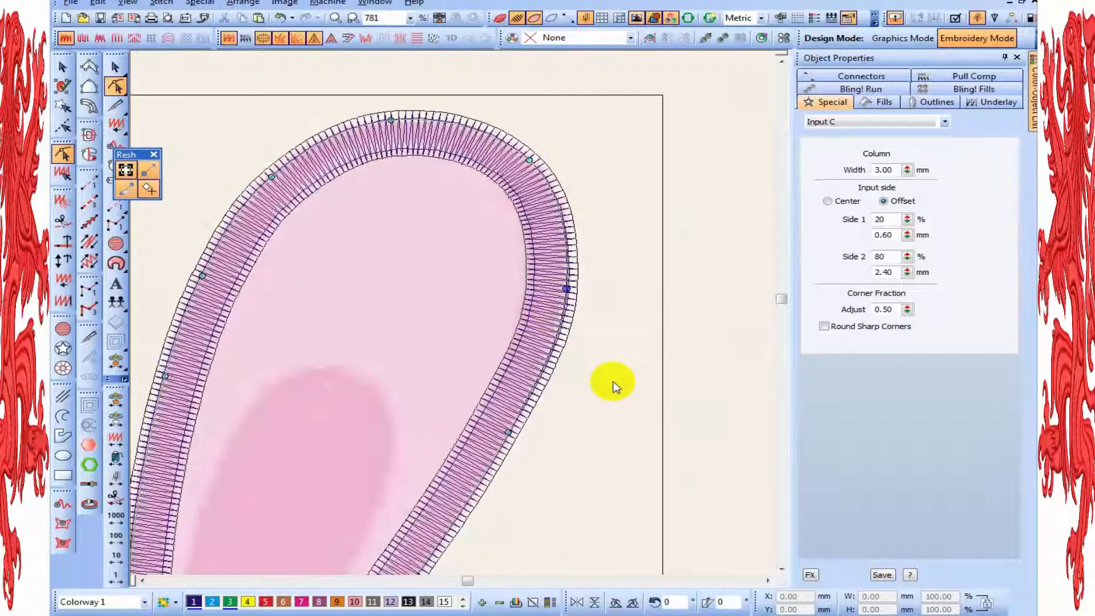
key(Left)
click(563, 234)
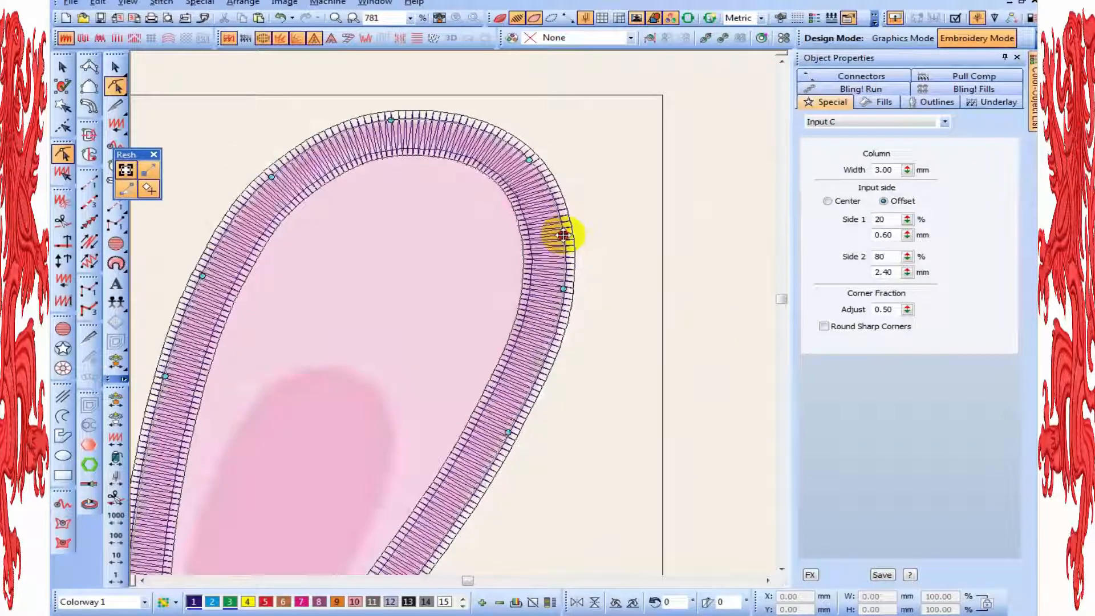
click(567, 232)
click(529, 157)
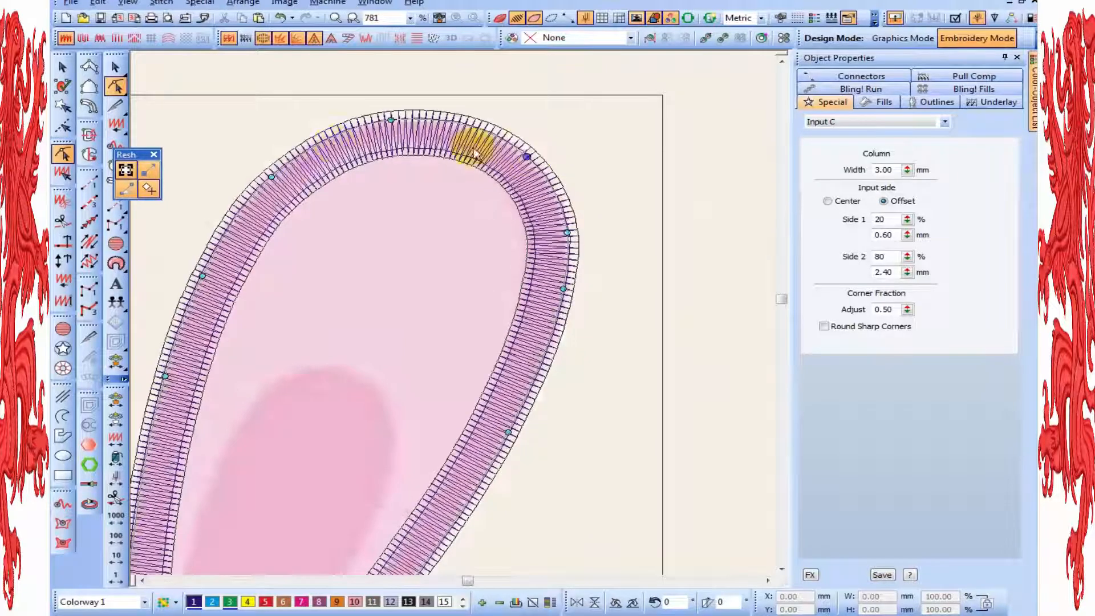
Add a node on the inner side of the upright ear's tip and move the tip node slightly upward
click(332, 140)
click(409, 140)
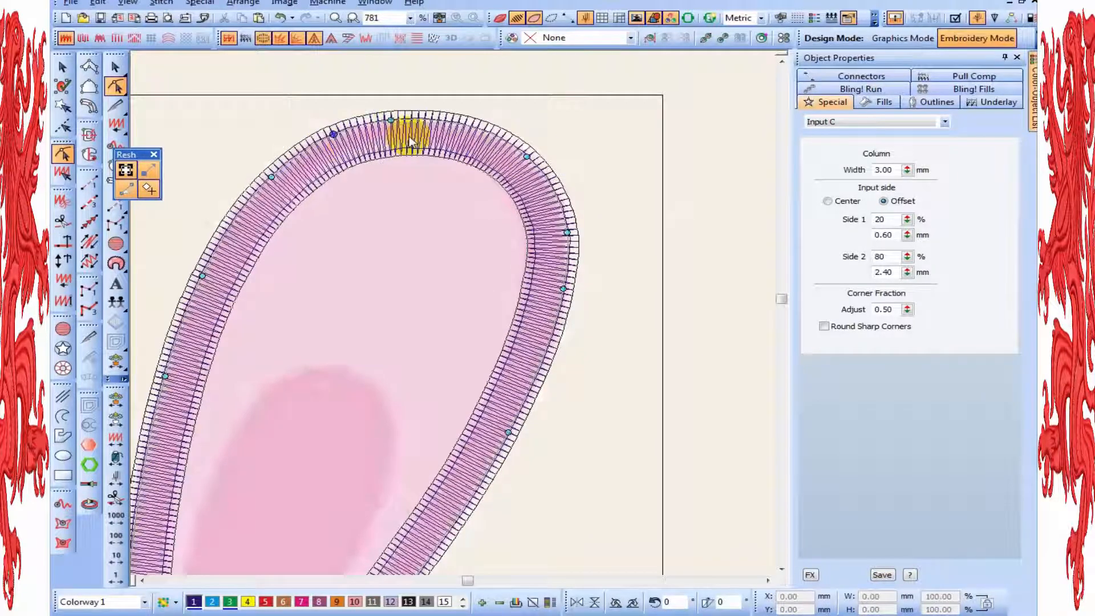
click(397, 116)
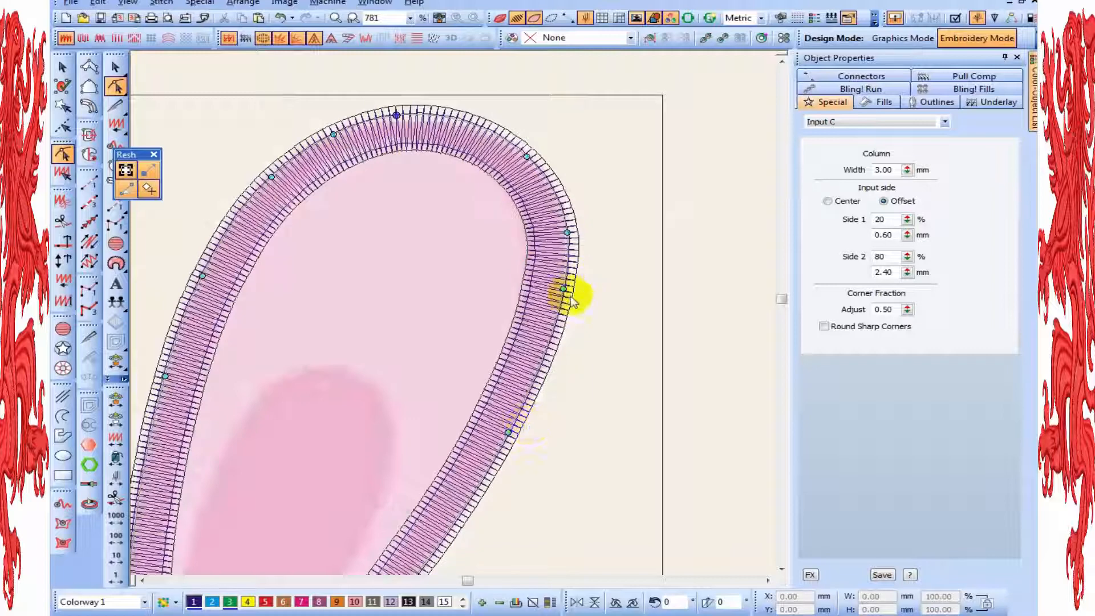
Fine-tune the nodes along the upright ear column's outer side and base, and restore the realistic stitch display
click(490, 420)
scroll(559, 500, down, 2)
click(379, 418)
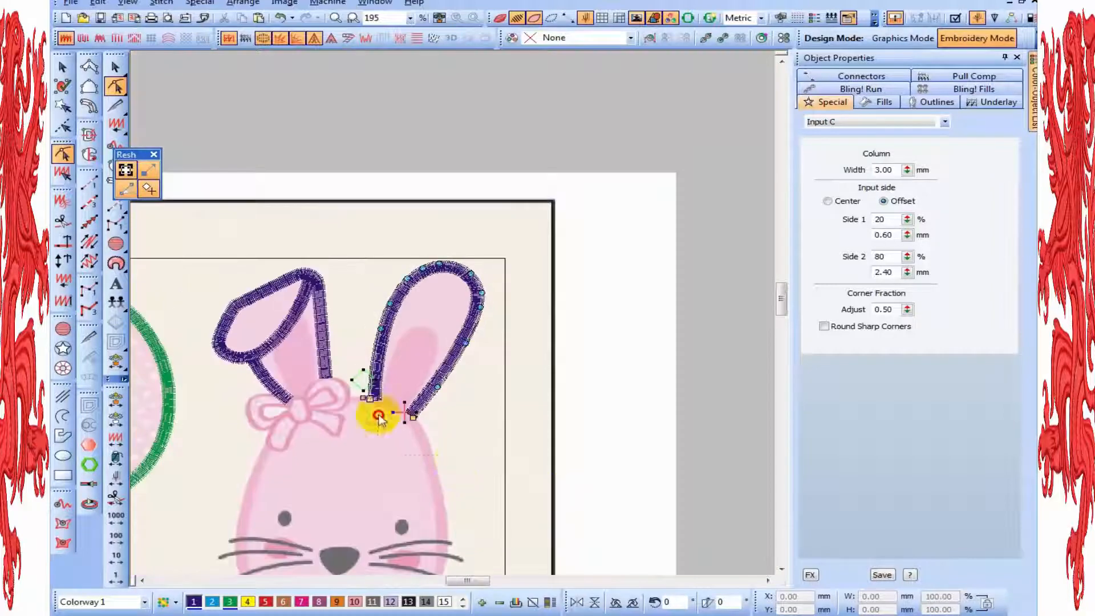
scroll(475, 506, up, 1)
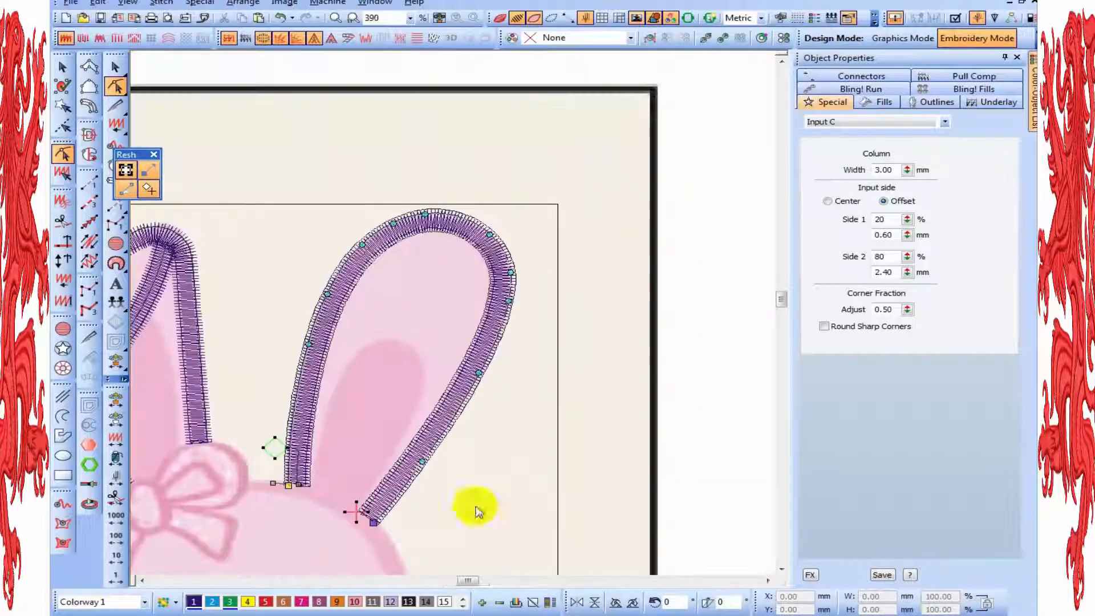
click(434, 447)
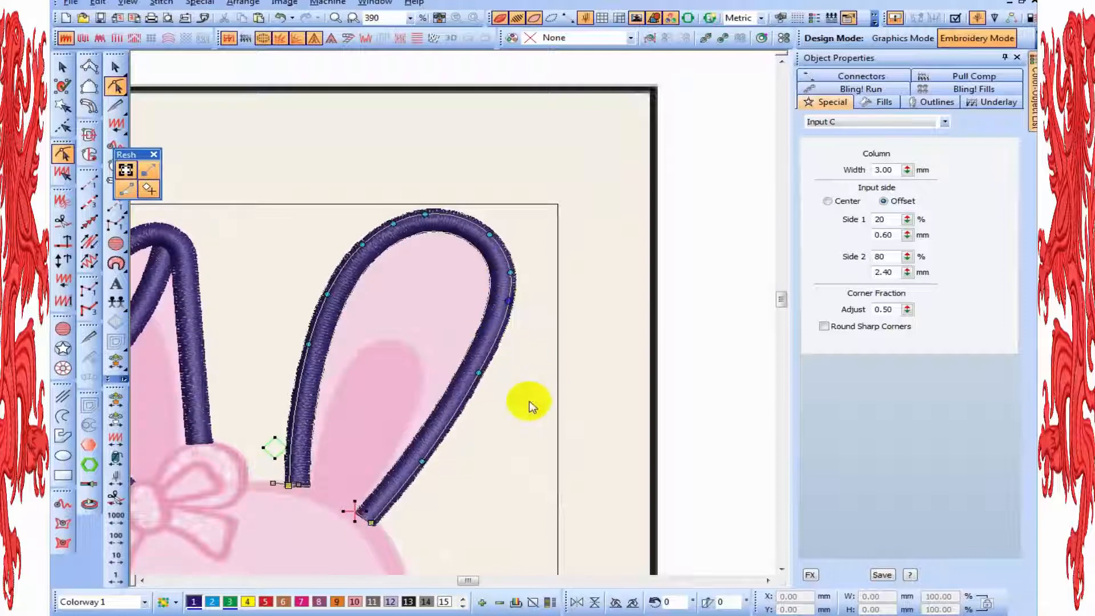
click(479, 373)
key(z)
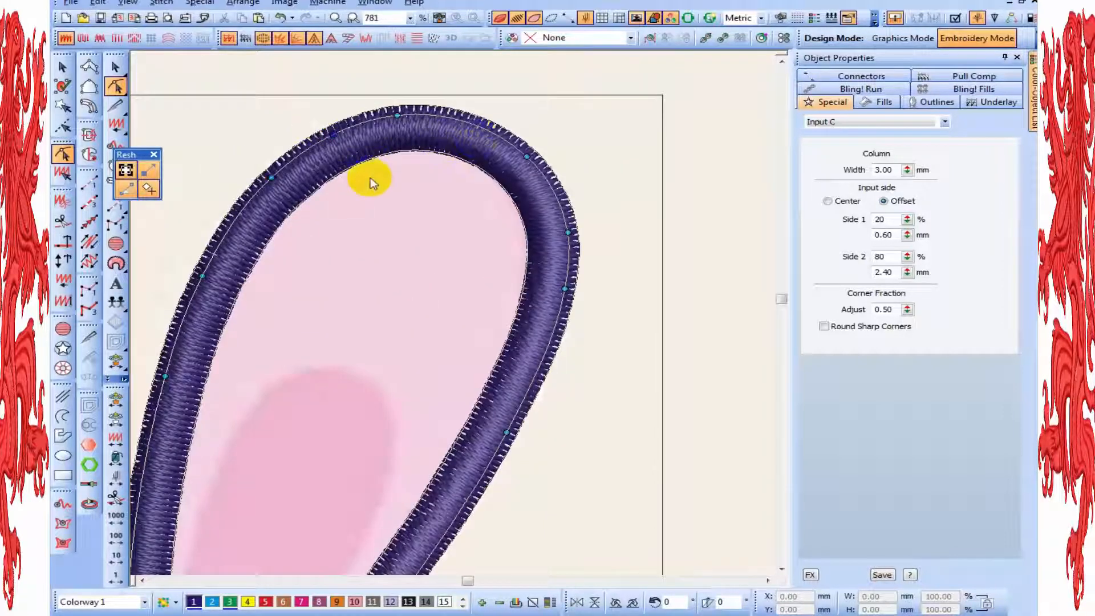
key(shift+z)
key(shift+z)
key(Escape)
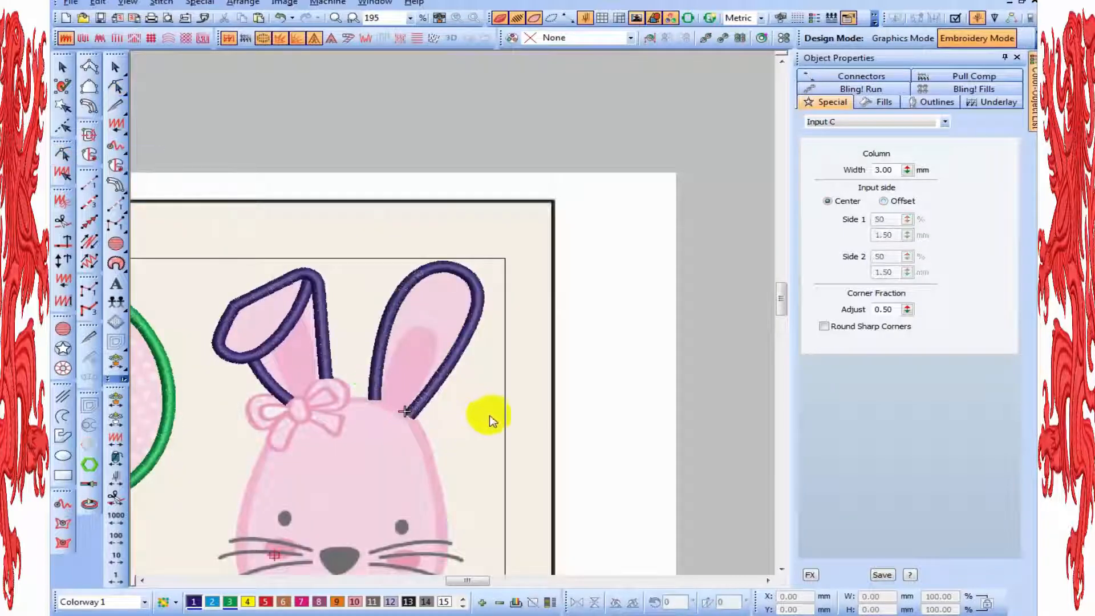
key(z)
click(782, 569)
click(782, 569)
click(782, 569)
click(782, 569)
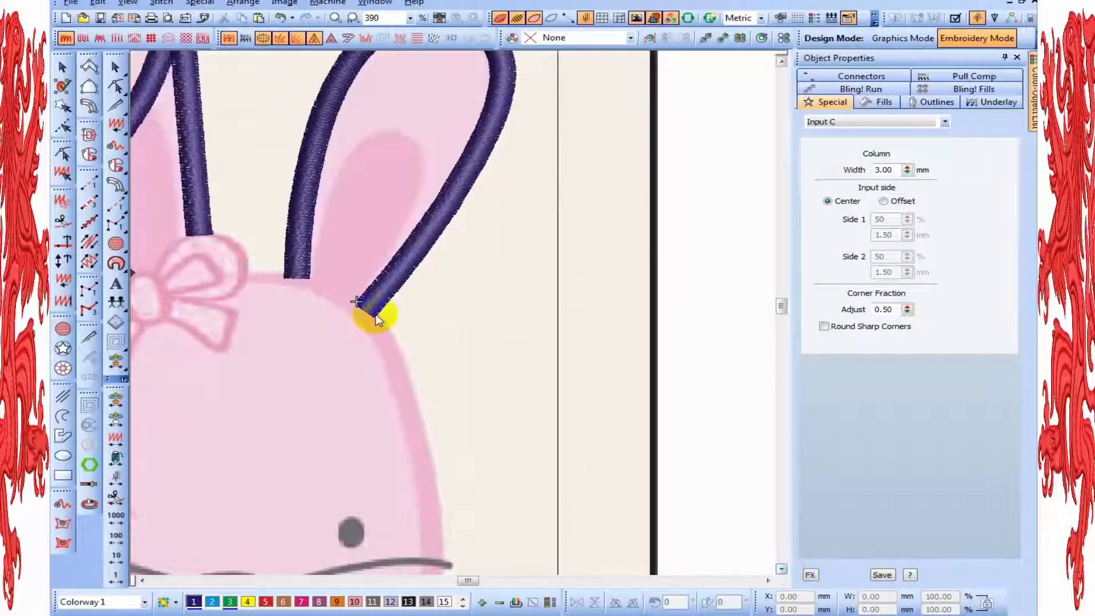
key(shift+z)
key(z)
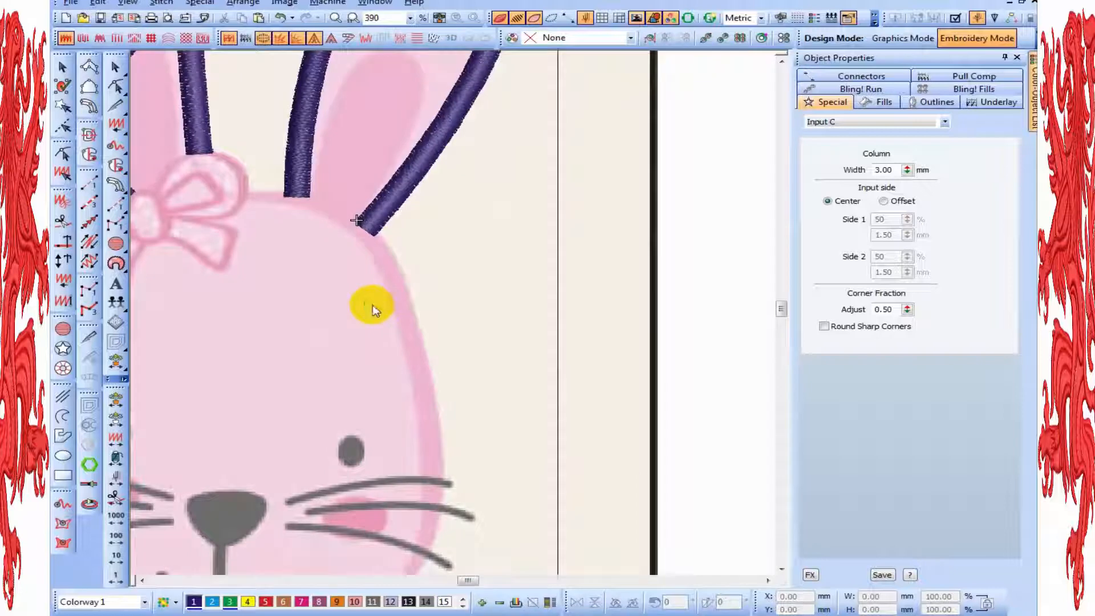
key(shift+z)
key(shift+z)
key(z)
Select all the bunny's ear columns and recolour them with the balloon's green, colour 3
key(shift+z)
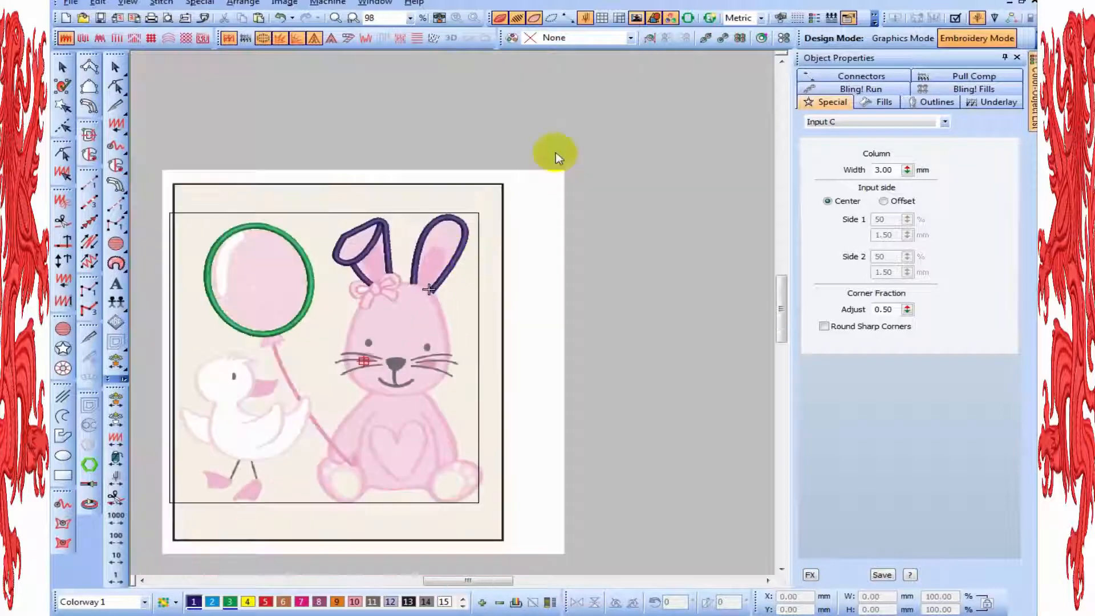
drag(557, 151, 313, 312)
key(z)
click(212, 601)
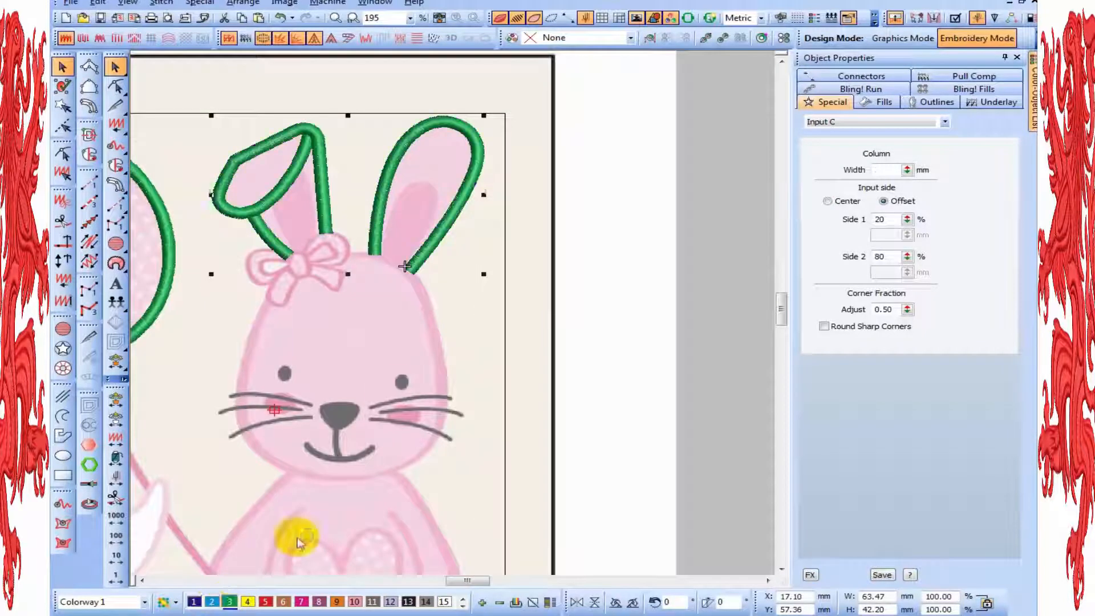
click(397, 386)
Start a 3 mm Input C column under the edge of the bunny's foot nearest the duck and curve it onto the body's bottom edge
key(shift+z)
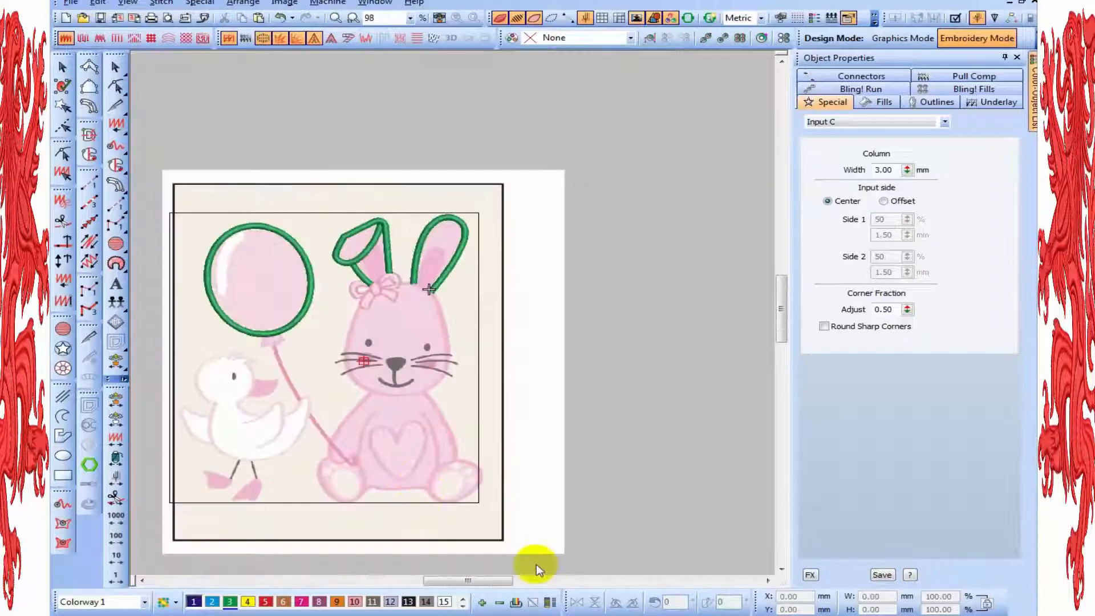
click(779, 572)
click(780, 571)
key(z)
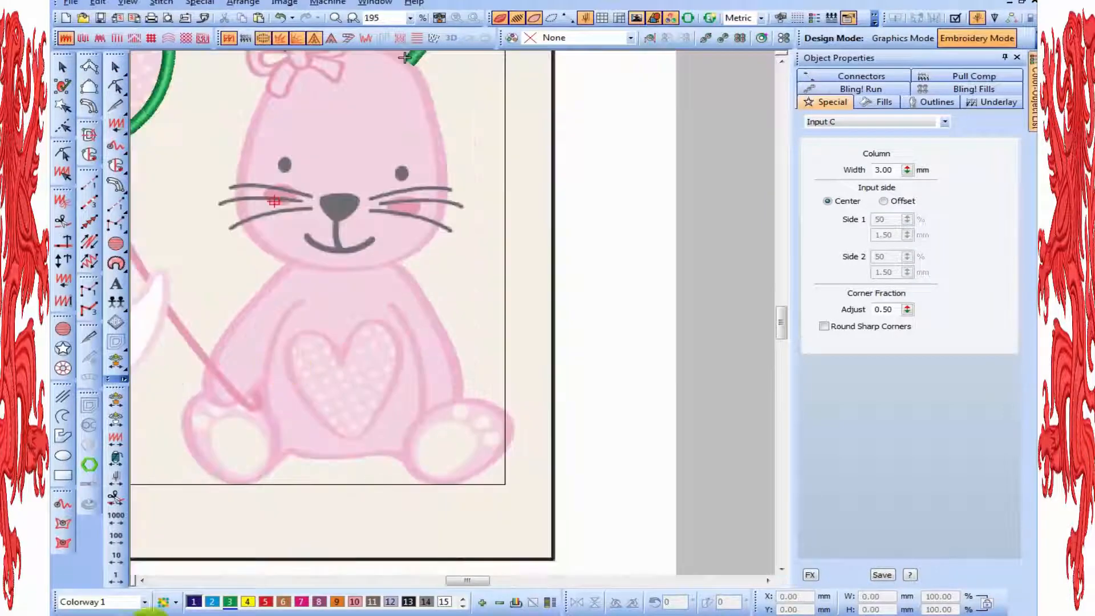
click(143, 580)
key(z)
key(shift+z)
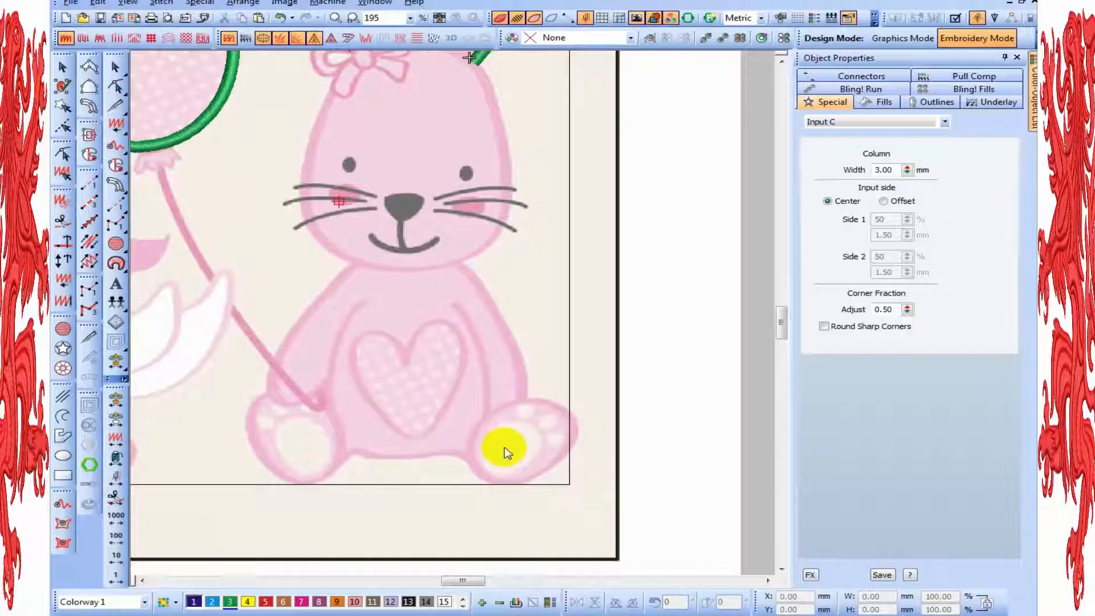
click(114, 185)
key(z)
key(z)
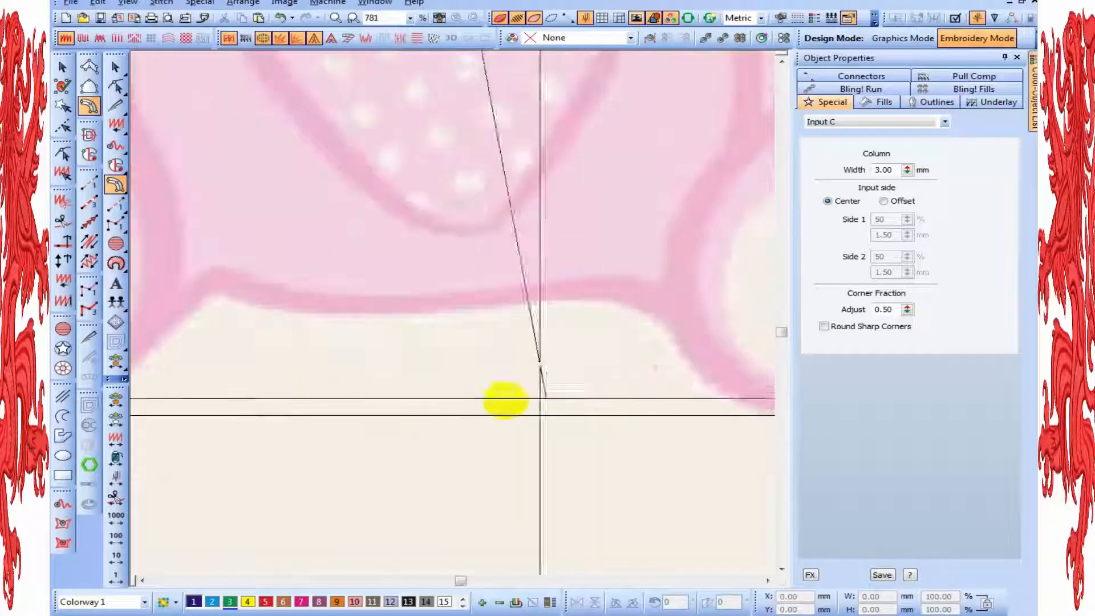
click(171, 323)
key(z)
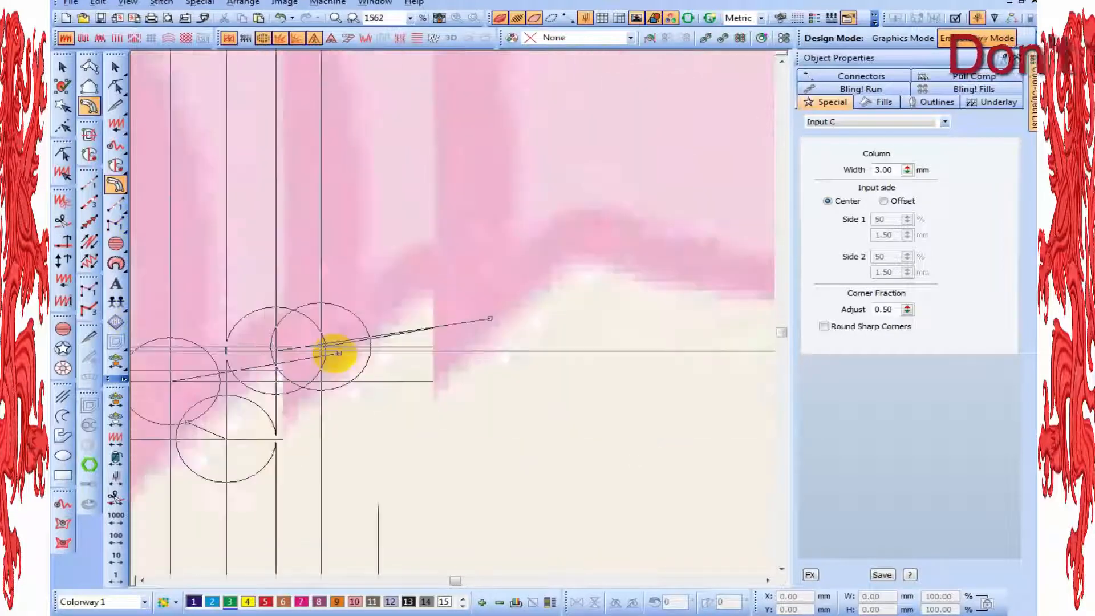
click(538, 283)
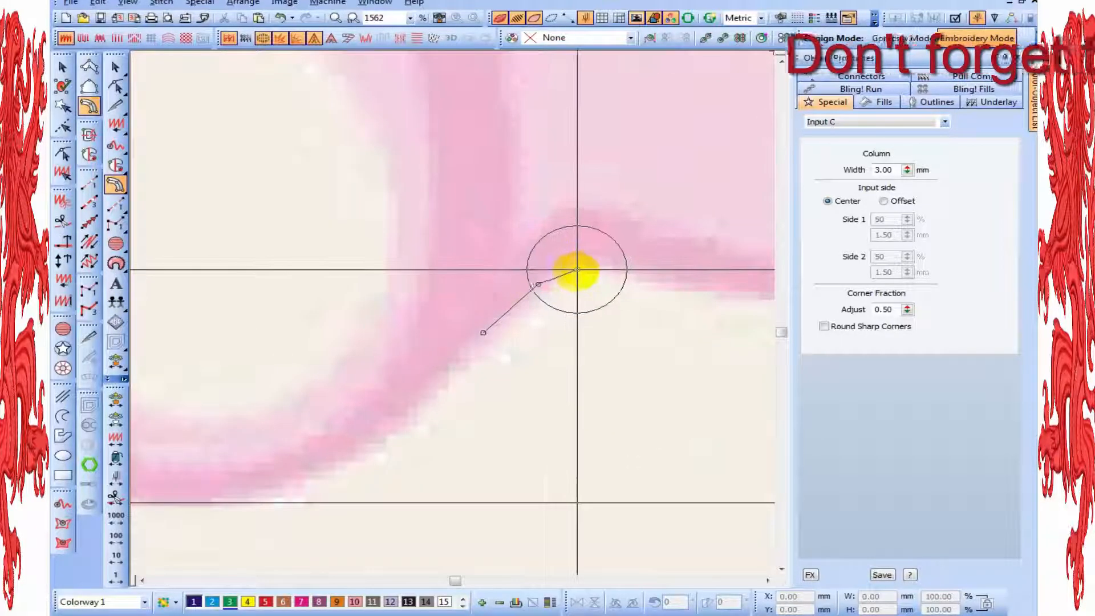
click(576, 269)
click(638, 281)
Extend the 3 mm column along the body's bottom edge to the bunny's other foot and complete it
key(shift+z)
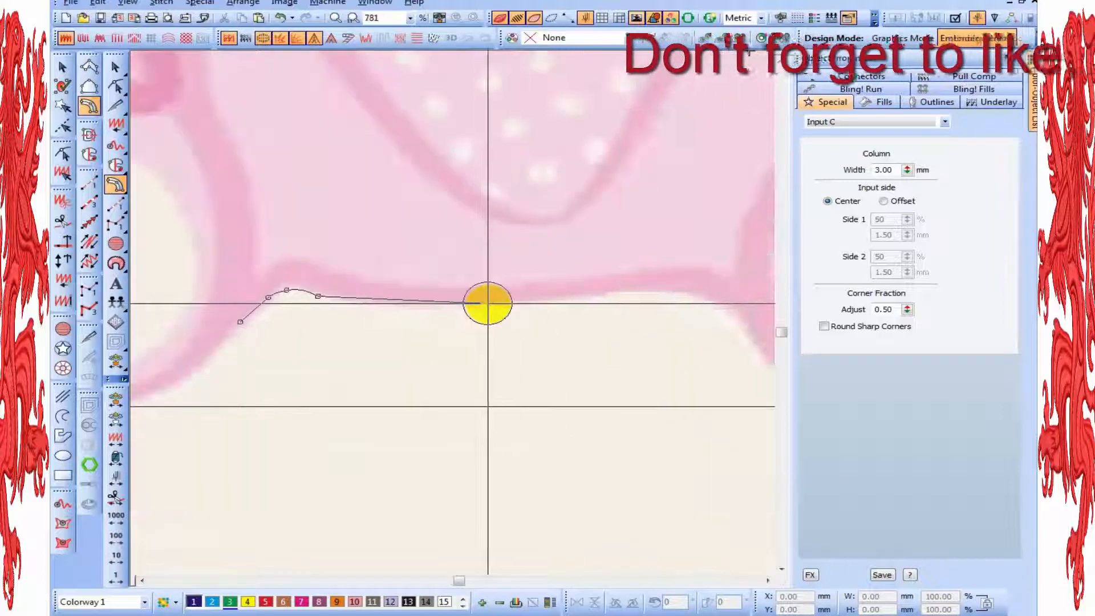
click(488, 303)
click(490, 300)
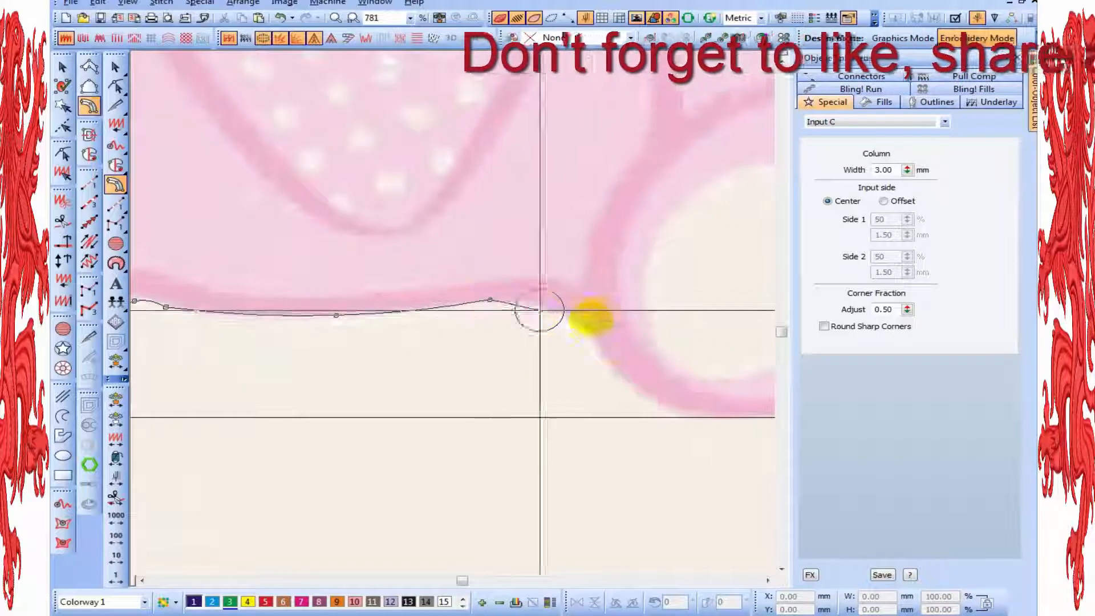
key(BackSpace)
right_click(474, 303)
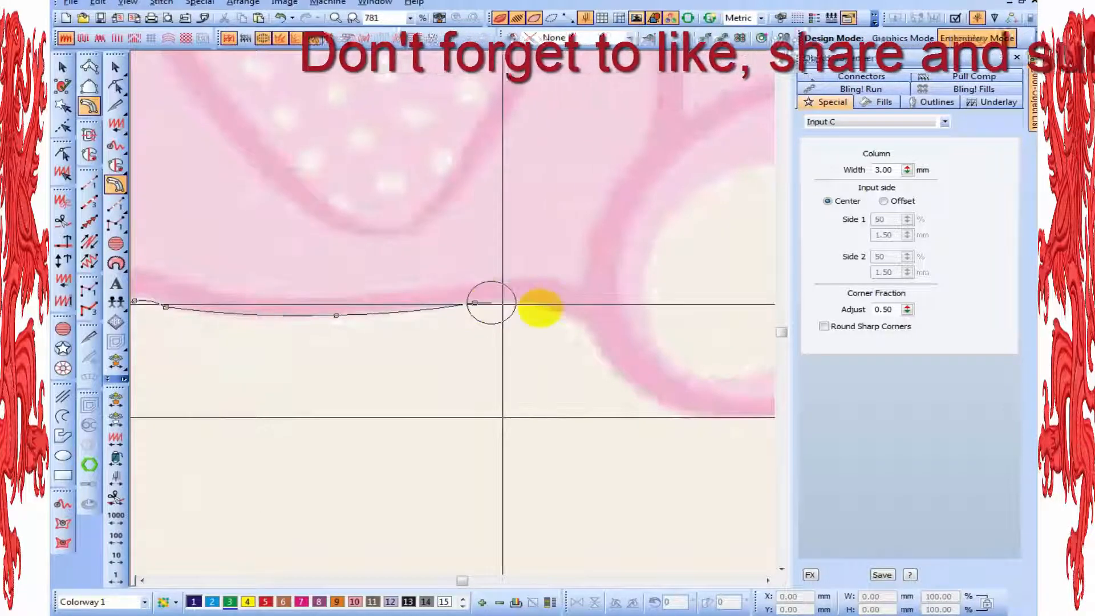
click(594, 325)
key(Return)
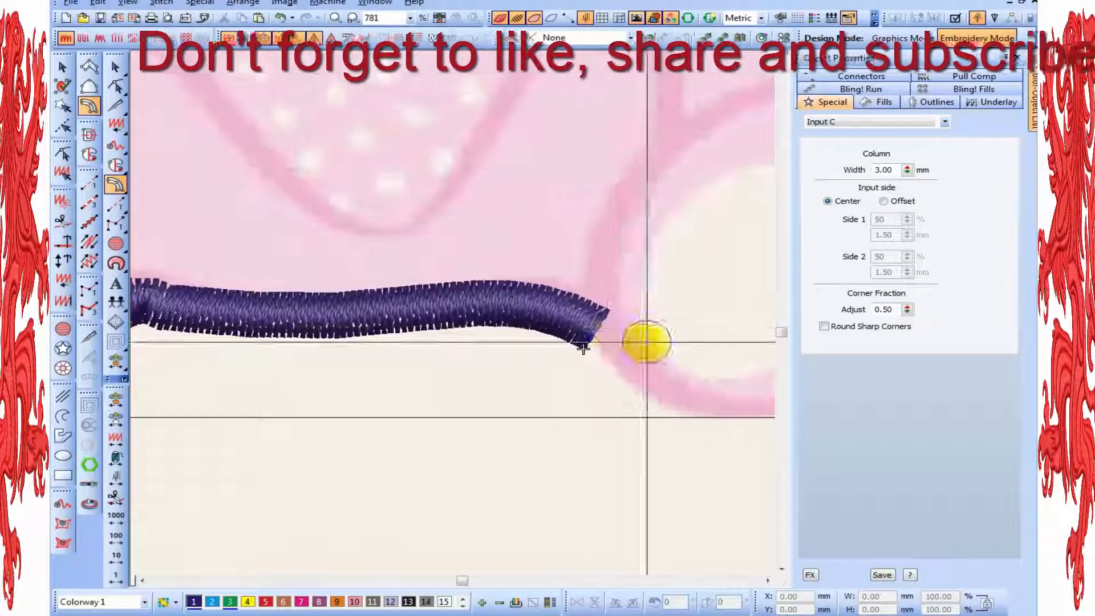
Reshape the bottom column in outline stitch display, adjusting the nodes around the bend beside the foot nearest the duck
key(h)
click(539, 305)
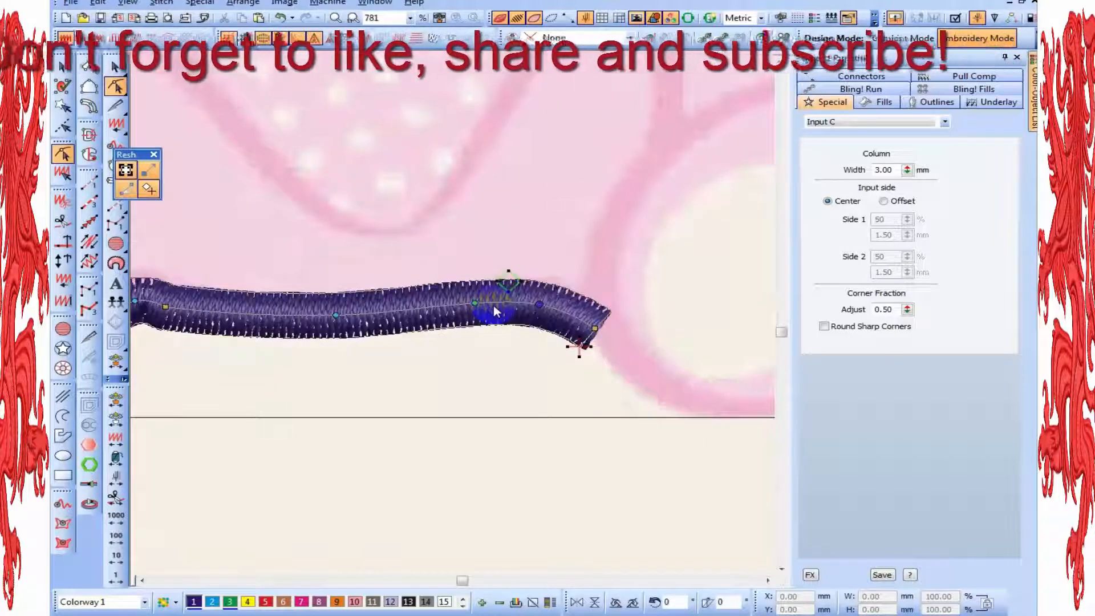
click(142, 581)
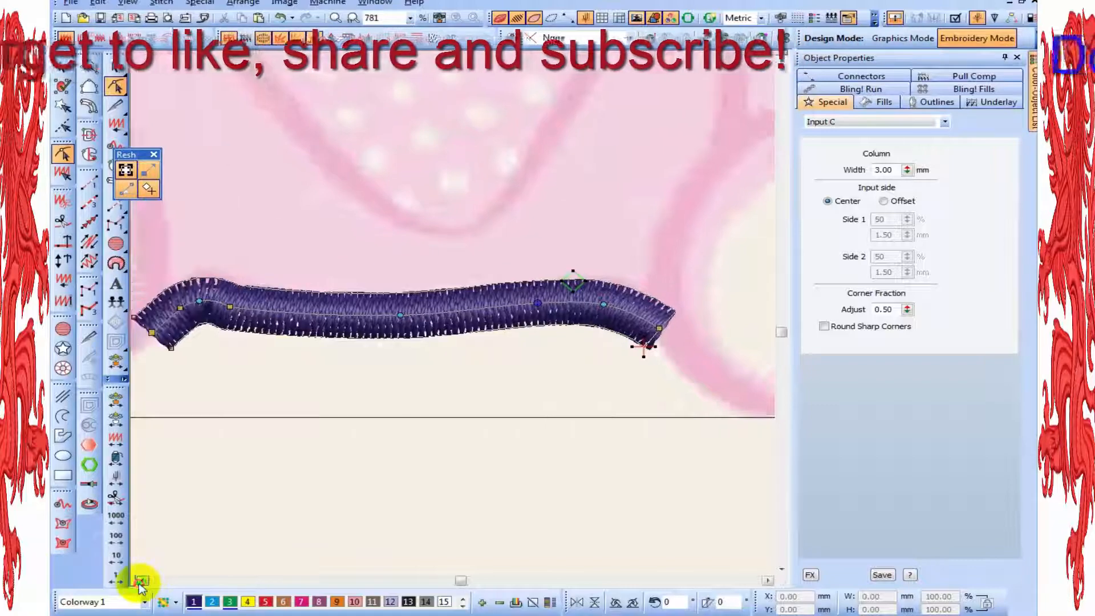
key(z)
key(t)
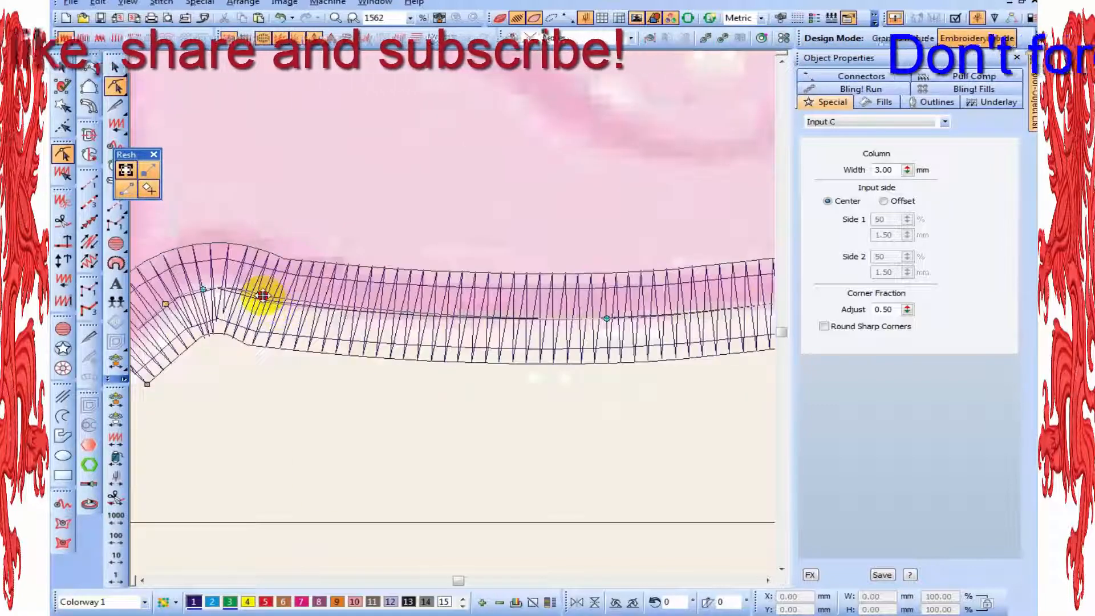
click(262, 295)
click(204, 289)
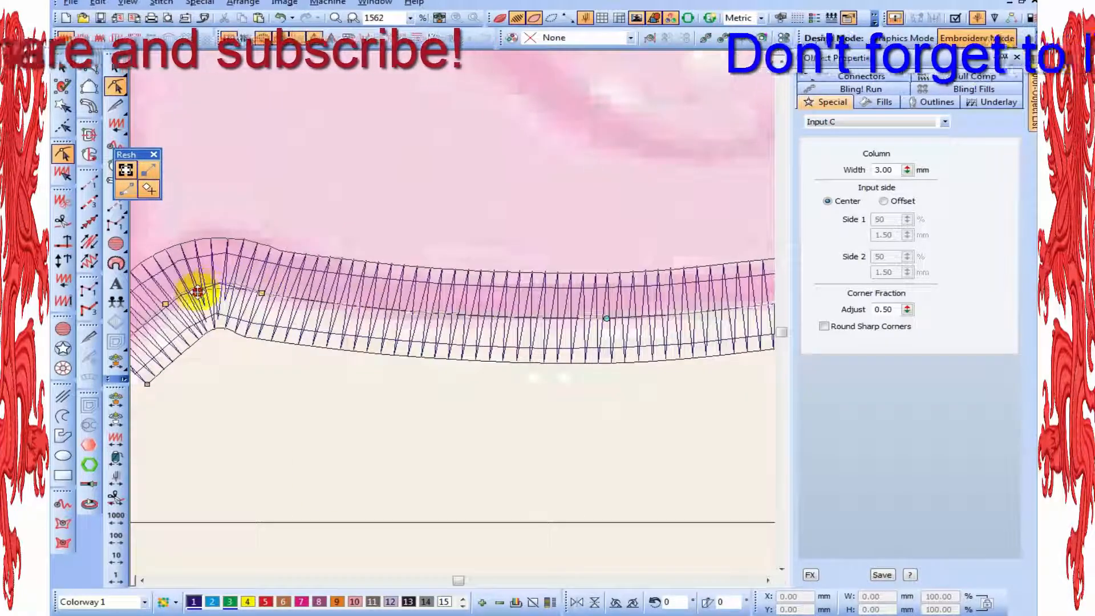
drag(198, 292, 297, 318)
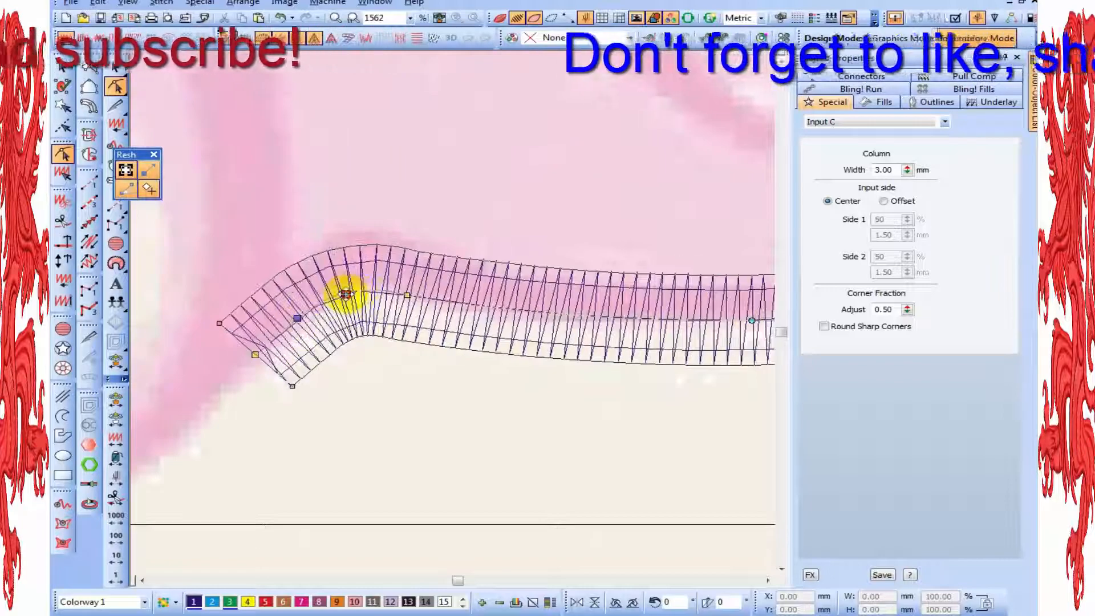
click(406, 296)
drag(408, 297, 347, 289)
key(shift+z)
key(shift+z)
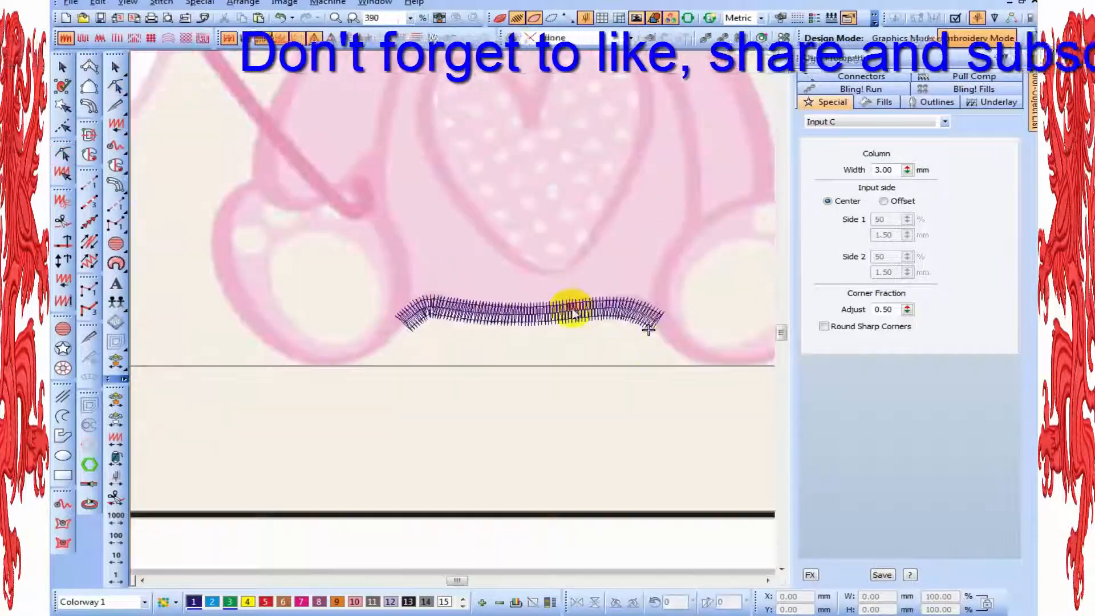
Change the bottom column's input side to Offset, with Side 1 at 80% and Side 2 at 20%
key(Escape)
click(898, 203)
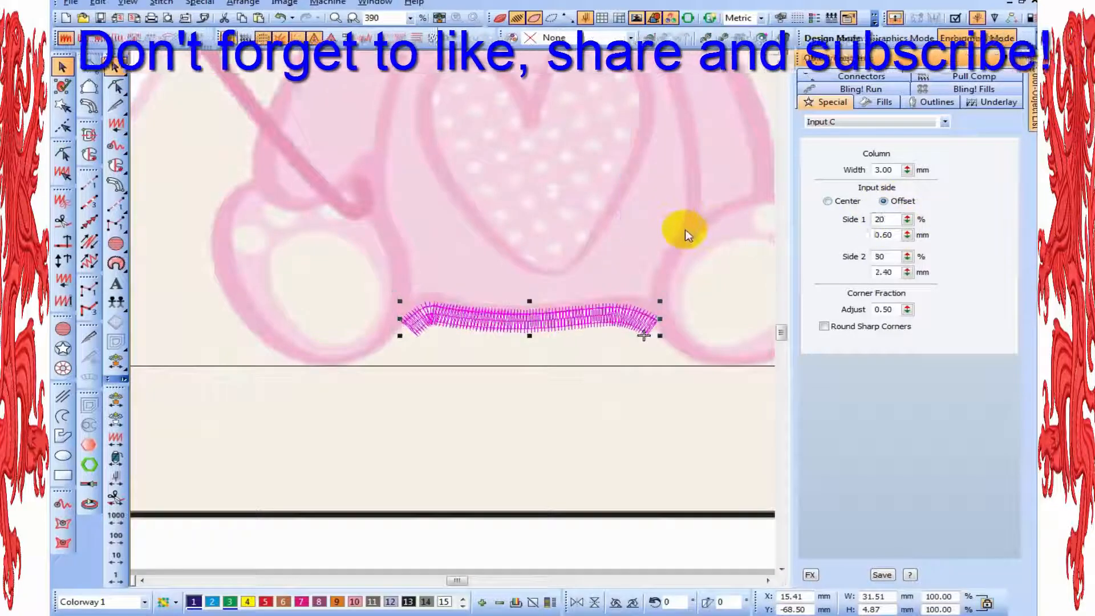
drag(894, 257, 703, 265)
text(20)
key(Return)
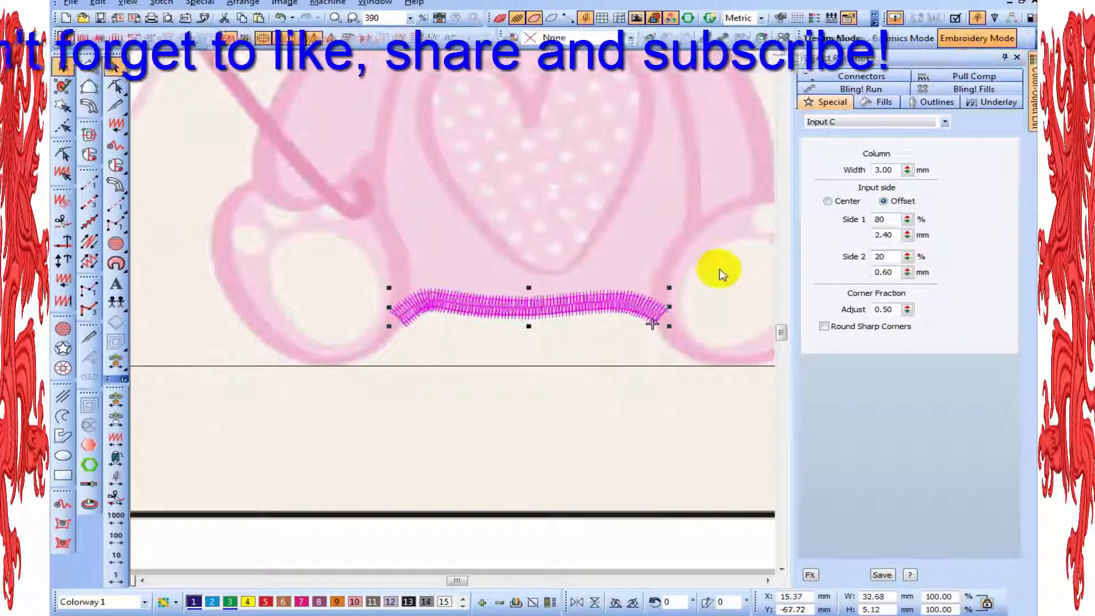
Recolour the bottom column with green, colour 3, and restore the realistic stitch display
key(Escape)
key(t)
key(shift+z)
key(shift+z)
key(z)
click(458, 317)
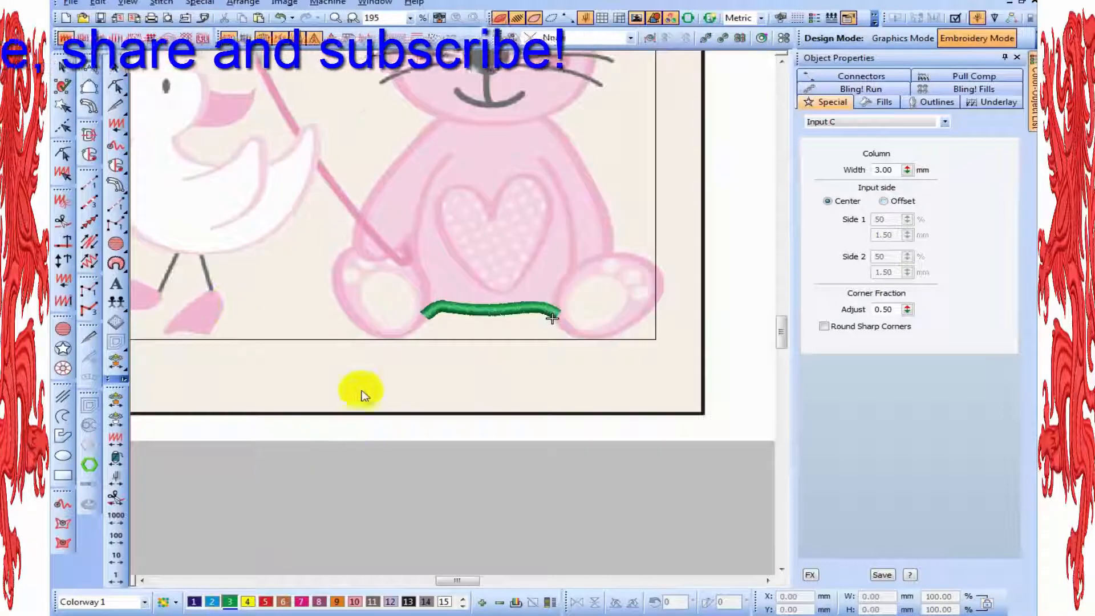
click(483, 373)
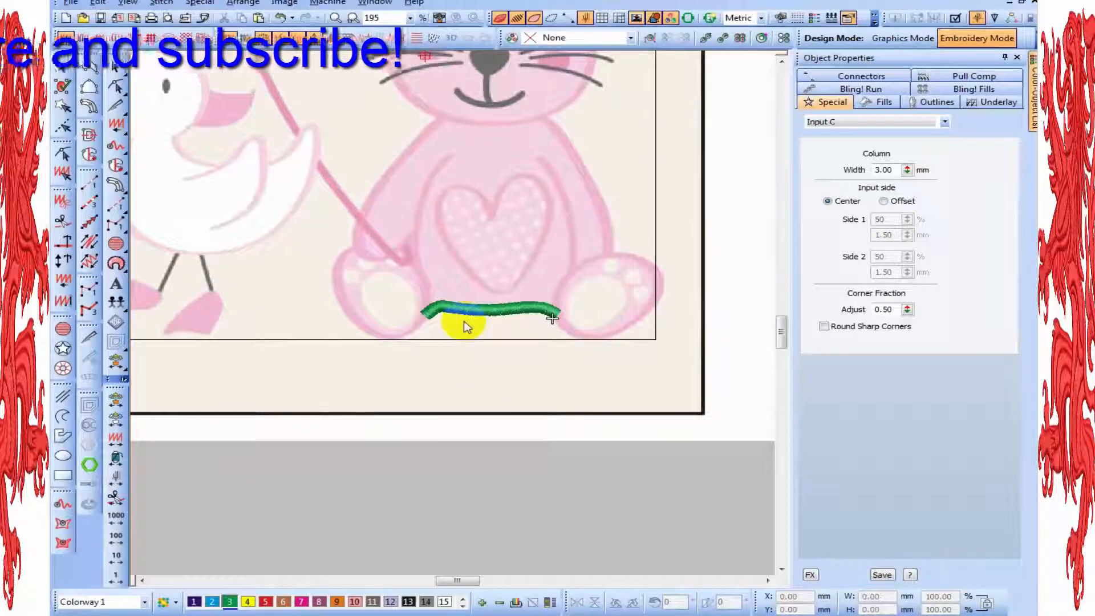
Start a 3 mm Input C column where the arm meets the foot nearest the duck and curve it down the foot's outer edge
key(z)
click(117, 187)
click(364, 236)
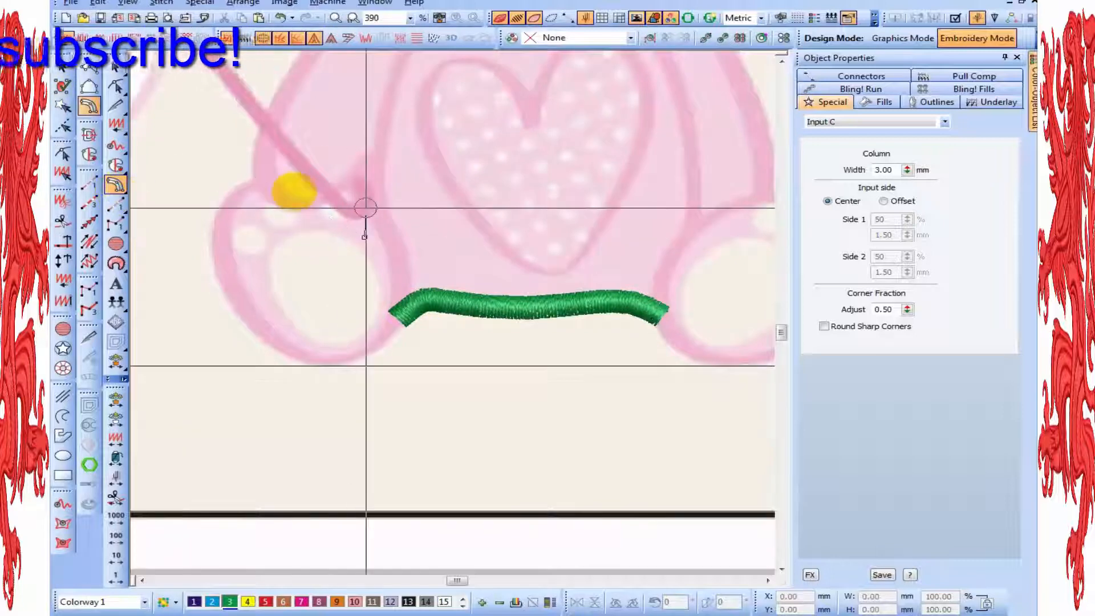
key(z)
key(Escape)
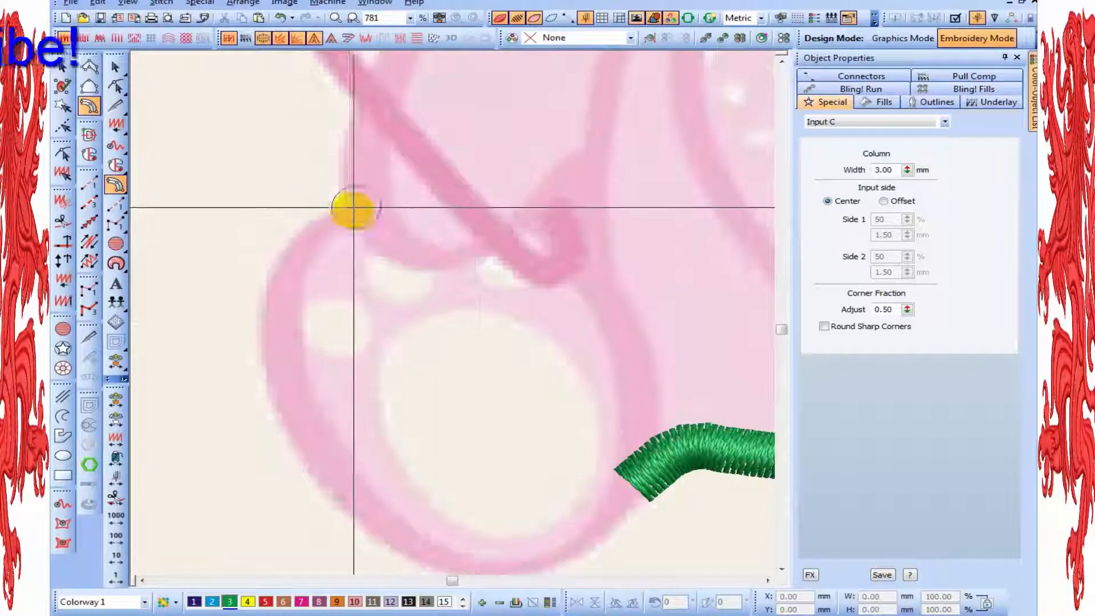
click(348, 206)
click(264, 284)
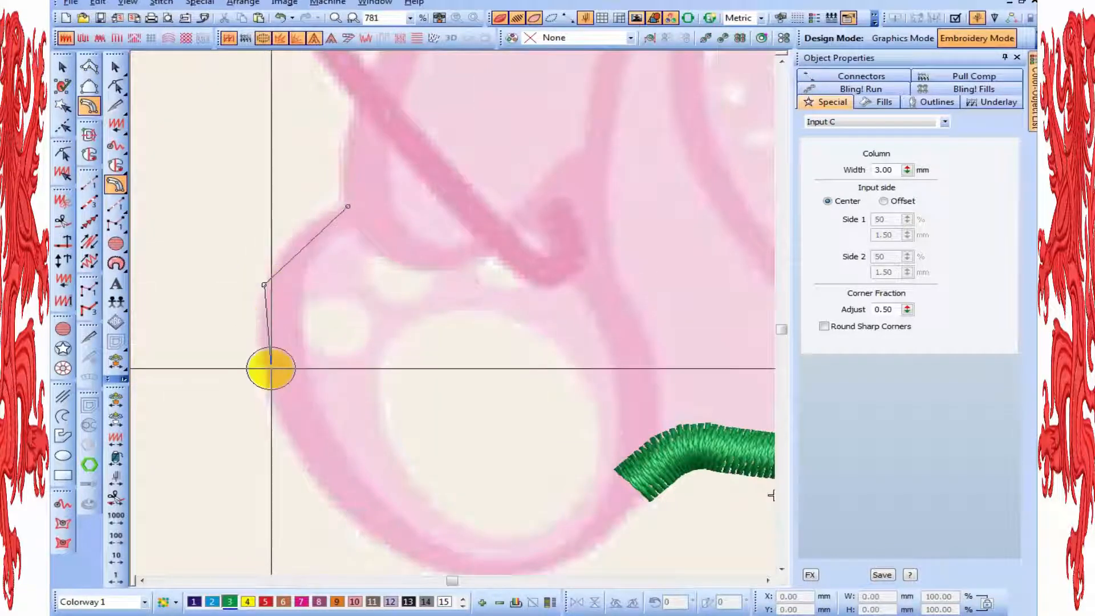
key(BackSpace)
right_click(278, 259)
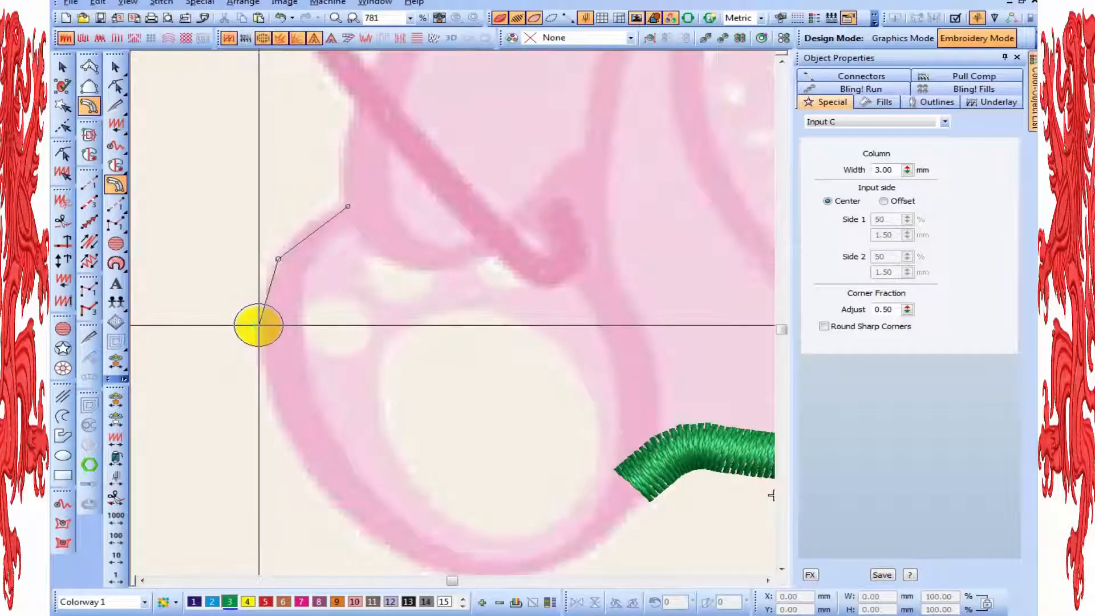
right_click(259, 325)
right_click(277, 413)
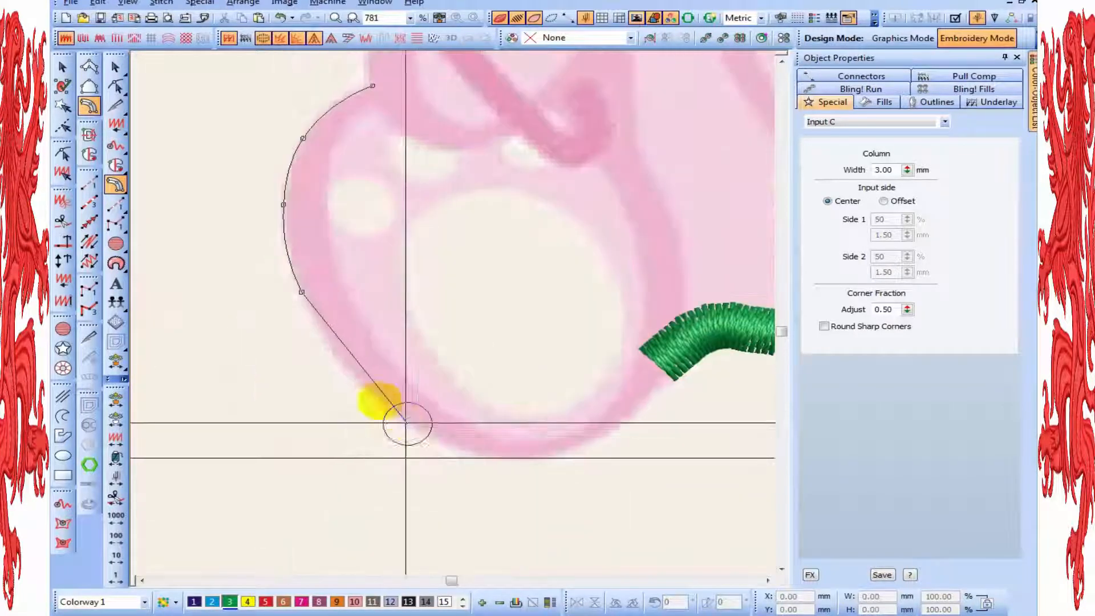
Curve the foot column around the underside and up the inner edge, past the end of the bottom column
right_click(366, 383)
right_click(458, 448)
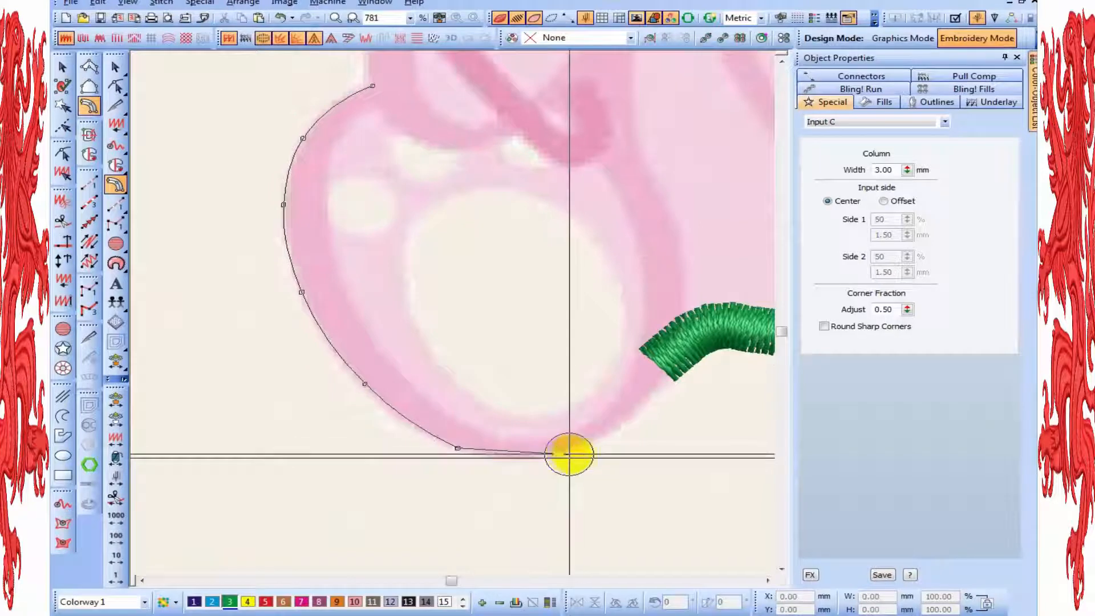
right_click(575, 452)
right_click(687, 258)
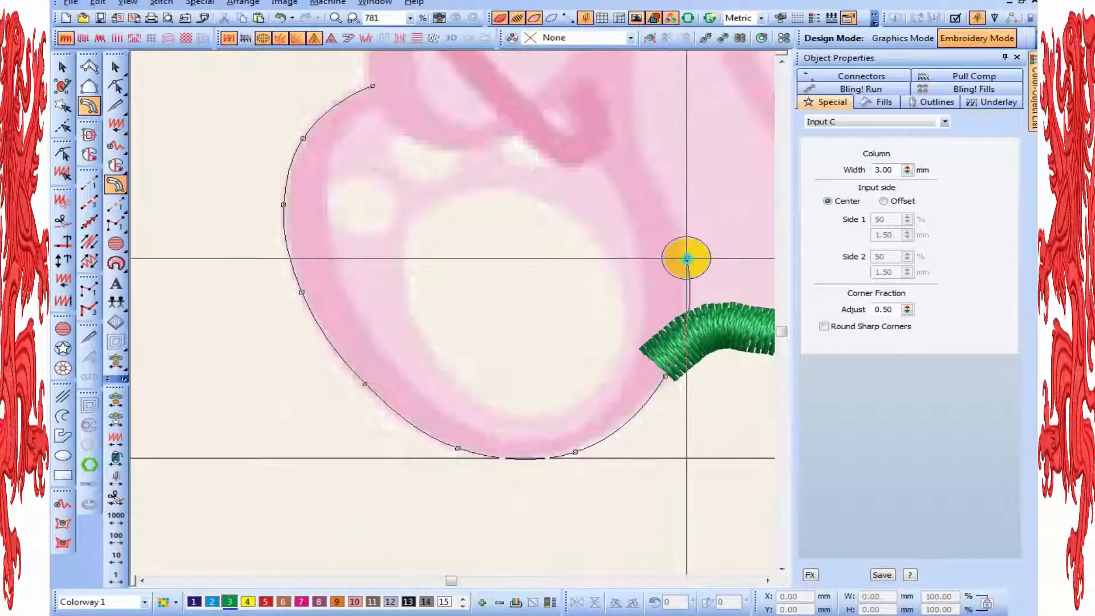
Extend the foot column up the inner edge to just beside the bunny's hand and complete it
key(shift+z)
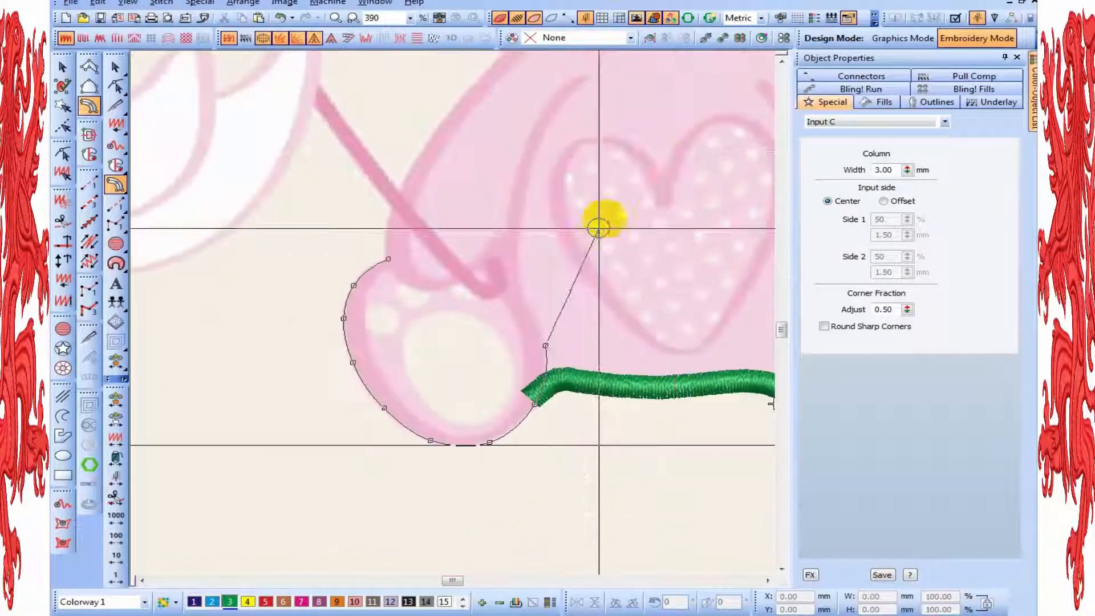
key(shift+z)
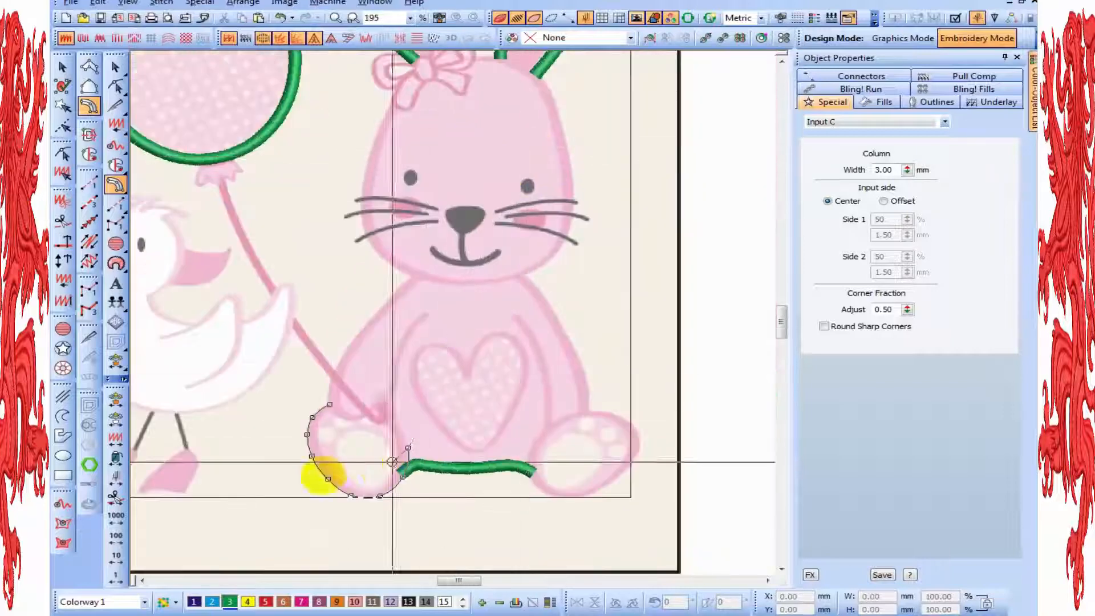
key(z)
key(z)
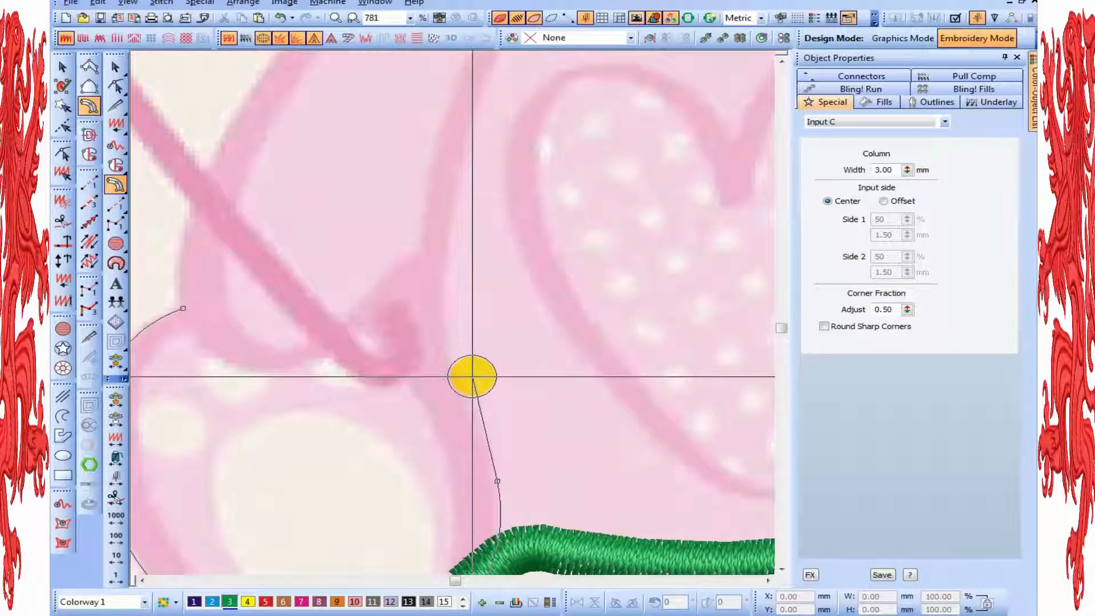
click(469, 410)
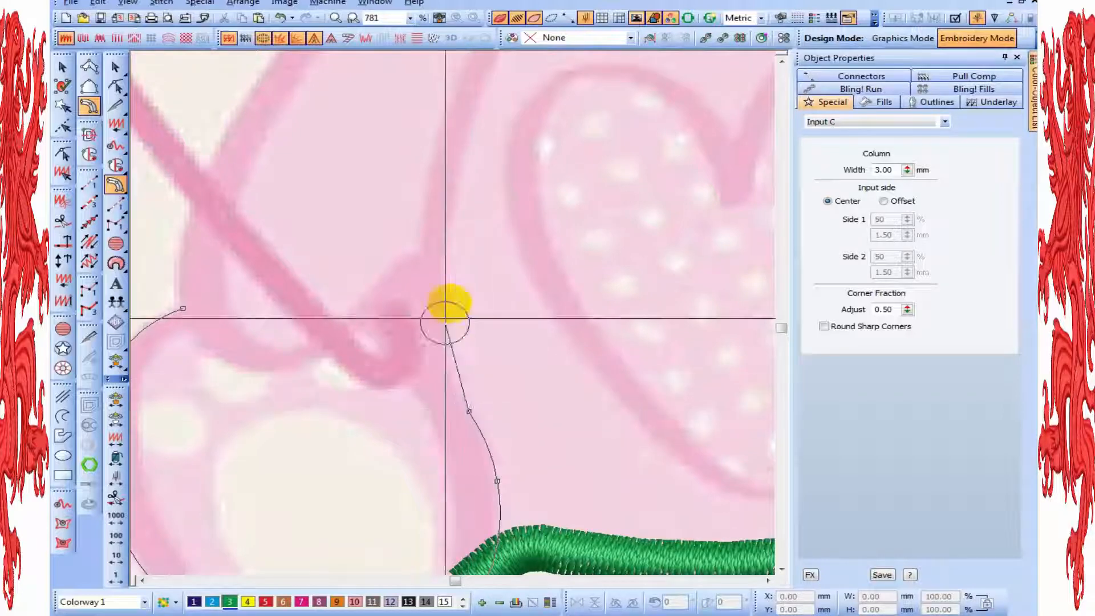
click(440, 333)
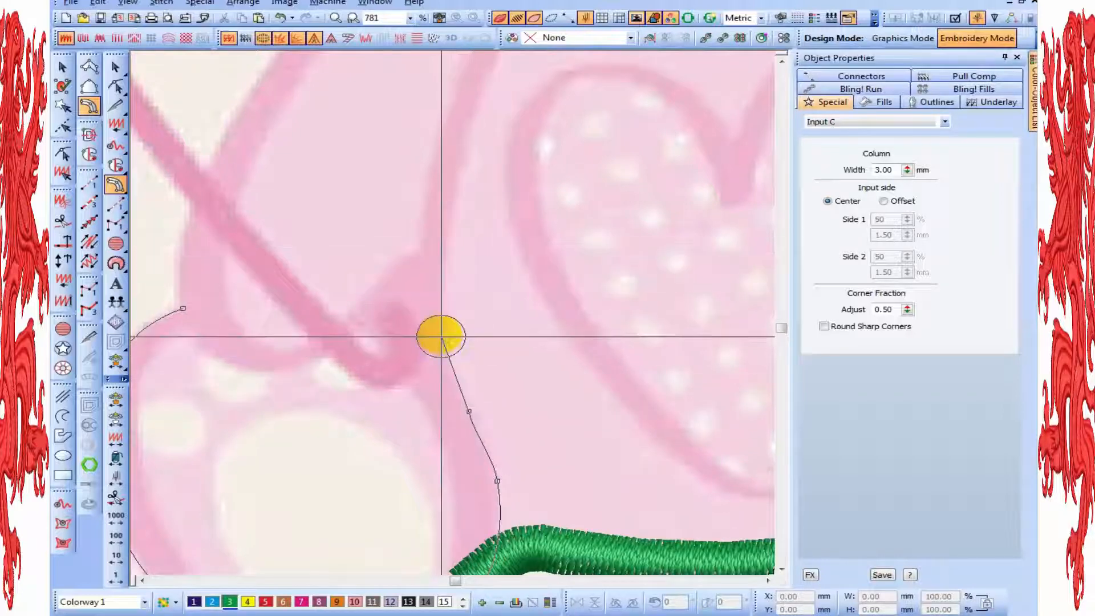
key(shift+z)
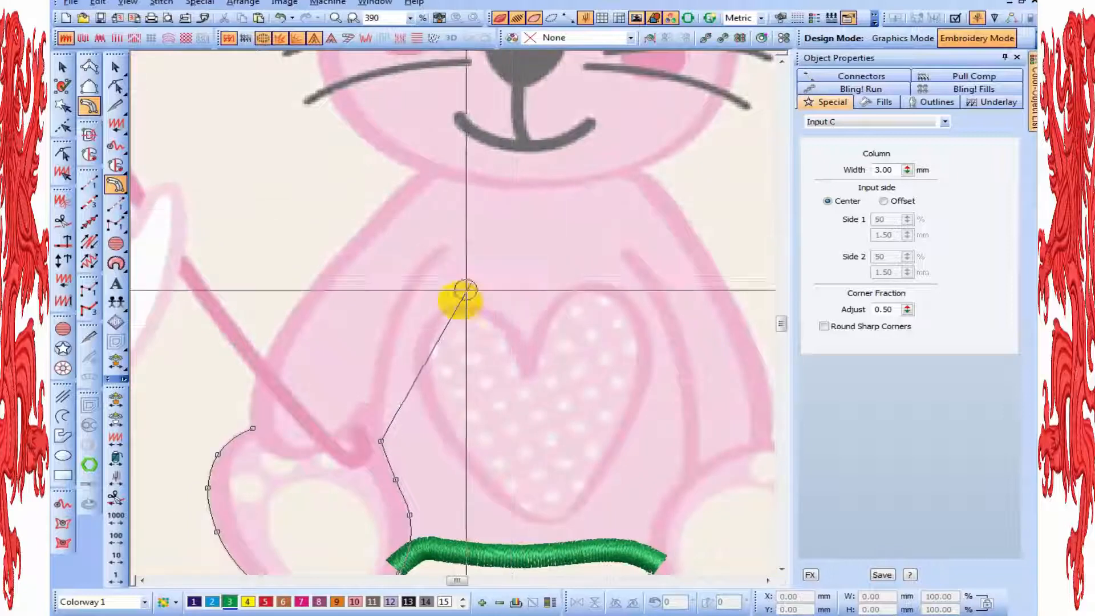
key(shift+z)
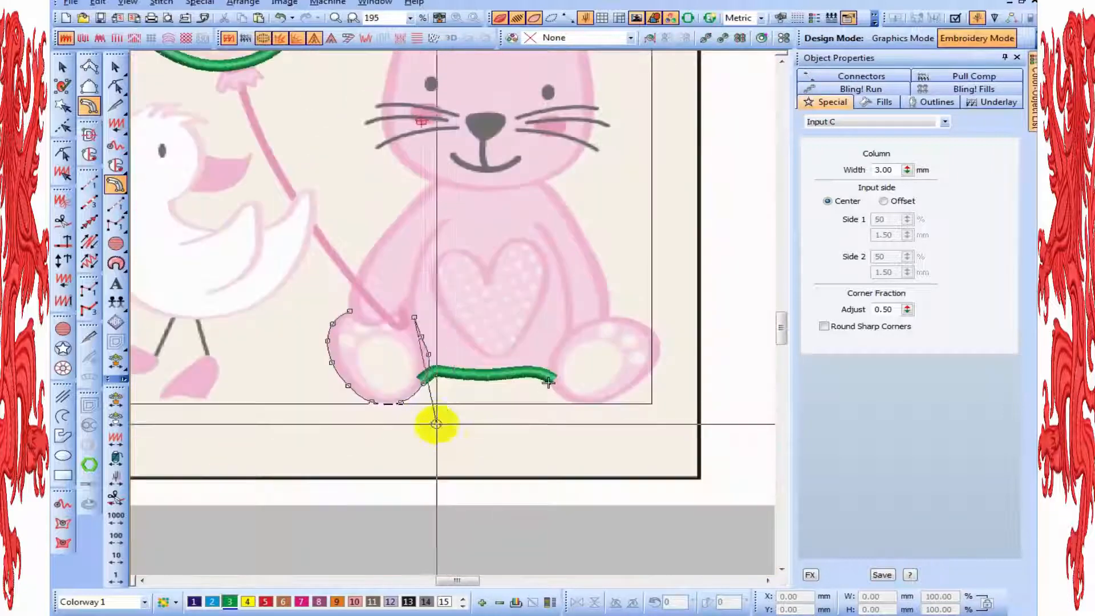
key(Return)
key(Escape)
Select the new foot column and change its input side to Offset, with Side 1 at 80% and Side 2 at 20%
key(z)
click(413, 374)
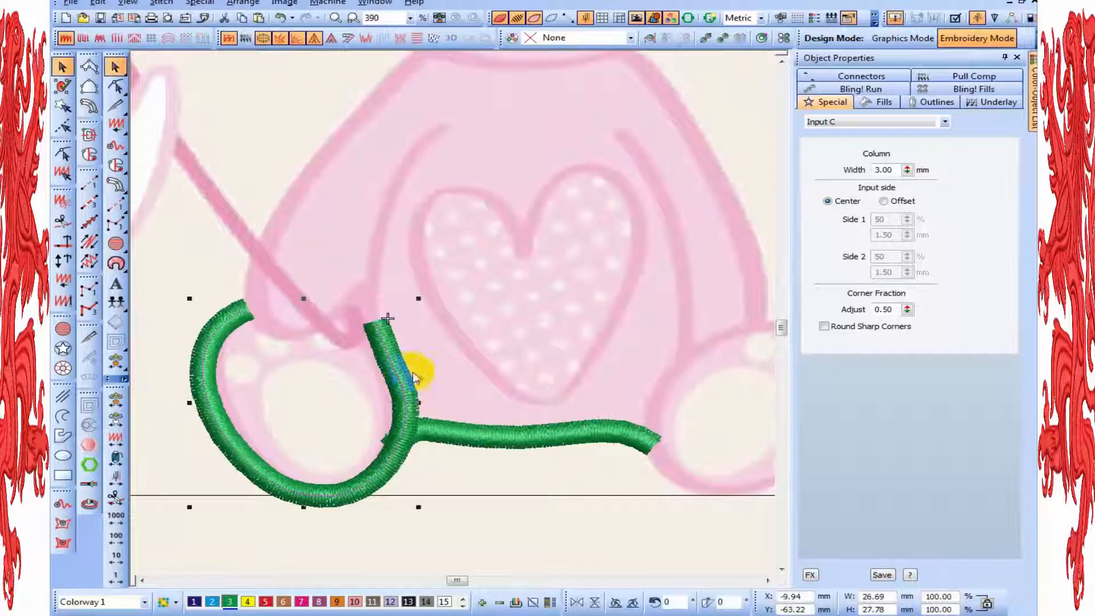
click(910, 208)
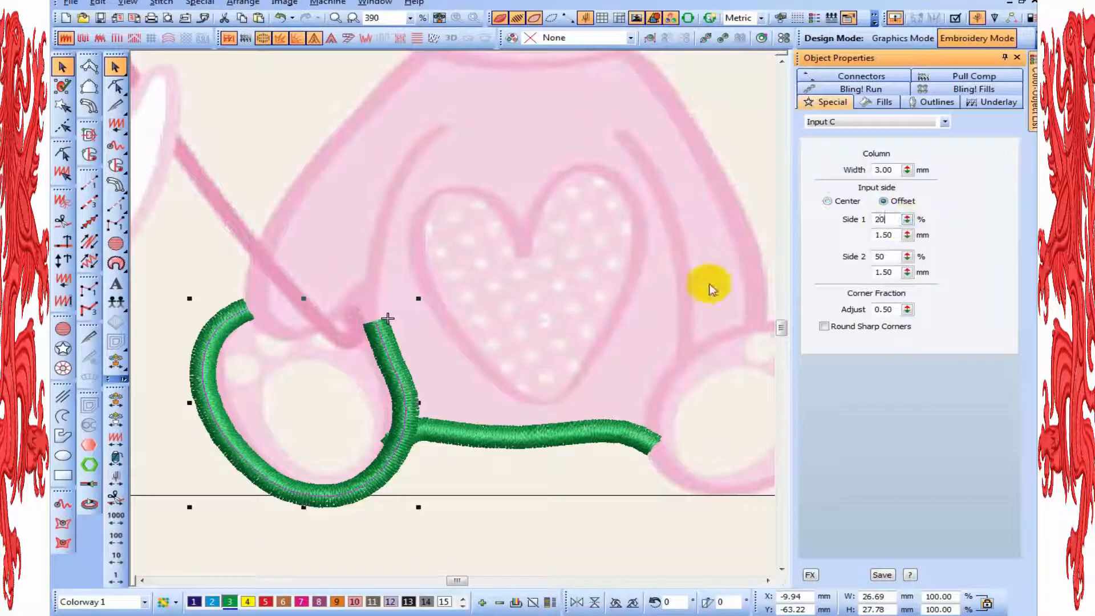
key(Return)
drag(897, 261, 747, 258)
text(20)
key(Return)
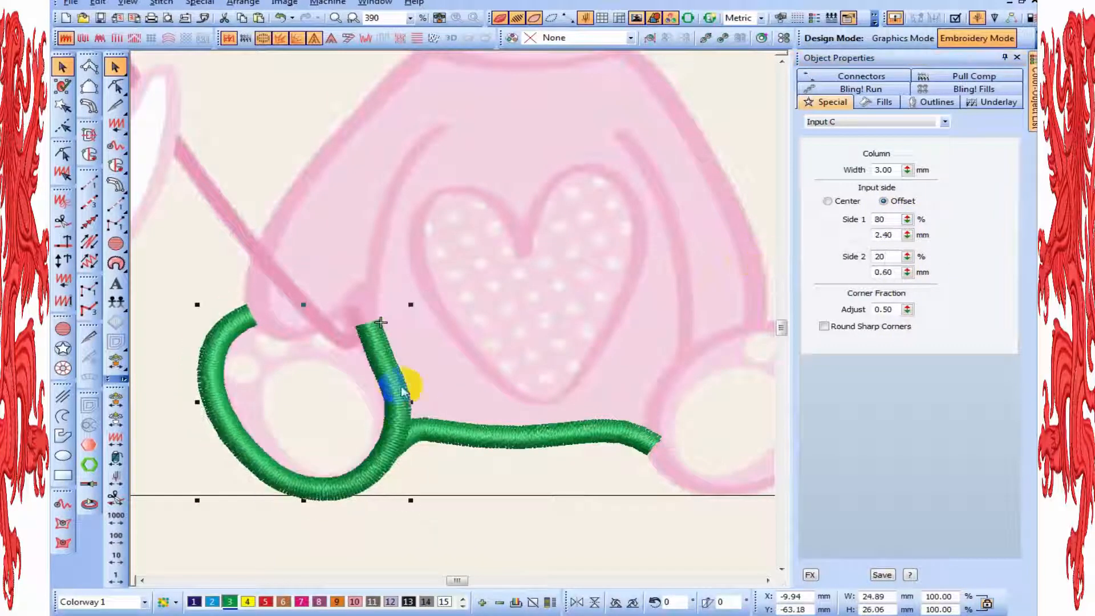
Open the foot column for reshaping in outline stitch display and nudge its start node toward the arm
key(h)
key(t)
key(t)
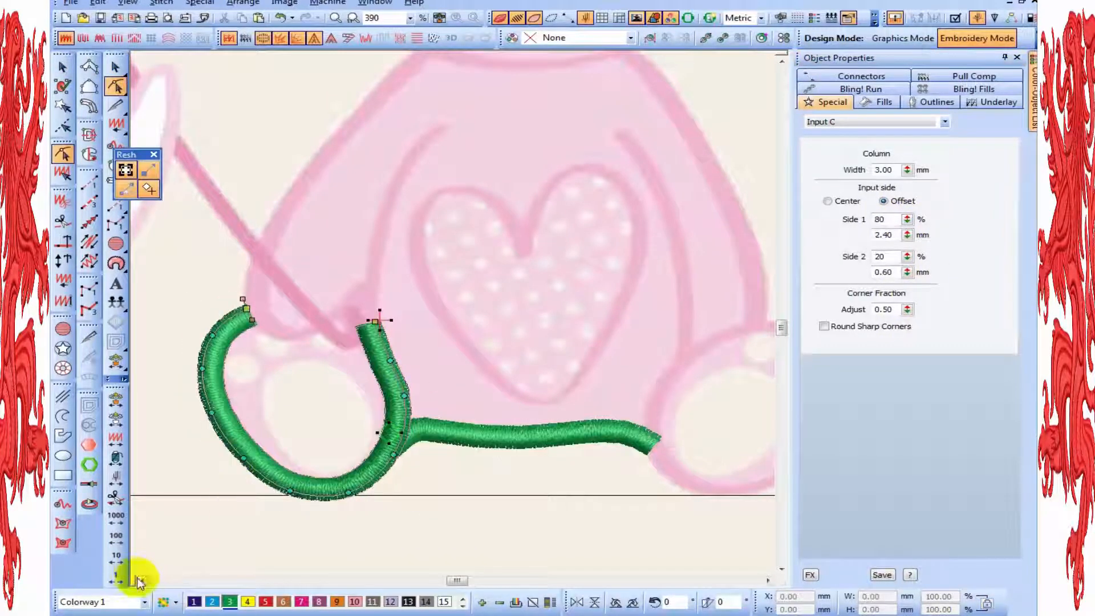
click(141, 580)
key(z)
key(t)
key(t)
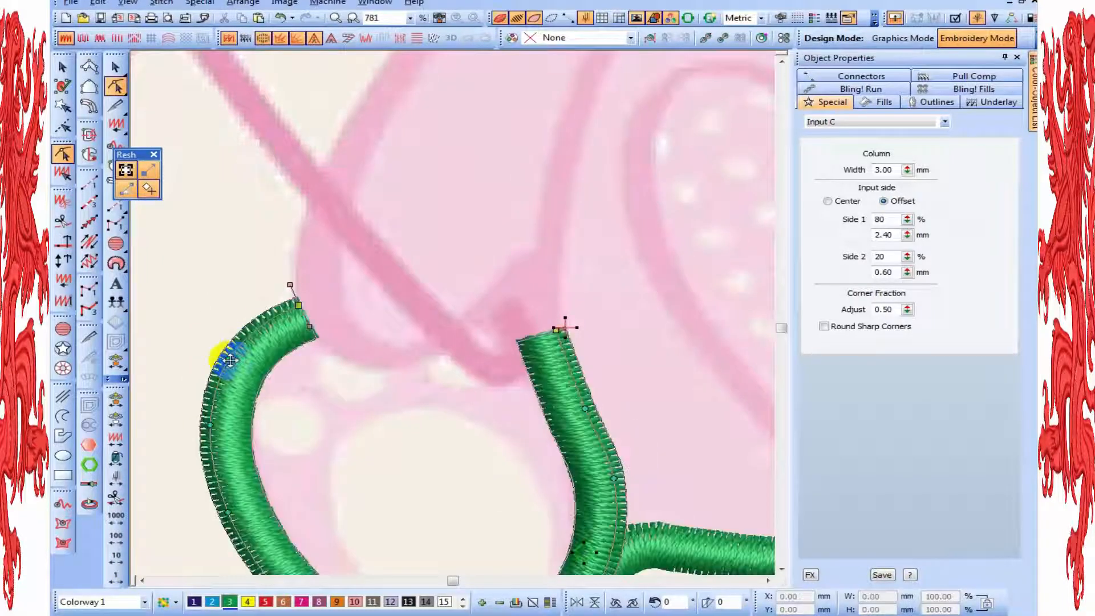
key(t)
click(299, 305)
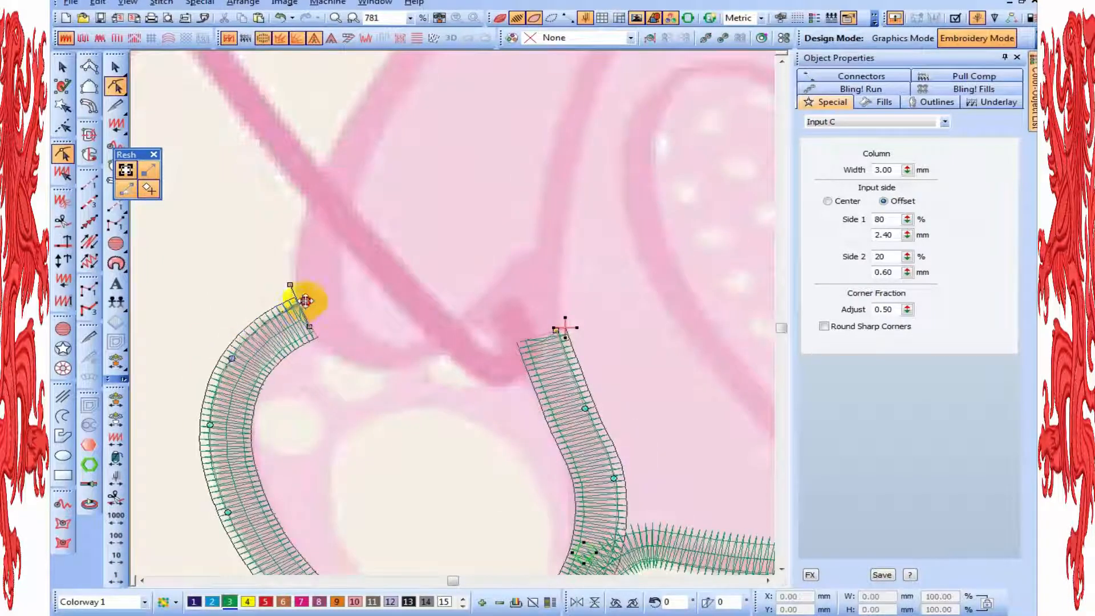
drag(305, 301, 304, 300)
Nudge the foot column's nodes along the outer edge and lower curve to follow the artwork more closely
key(t)
key(t)
drag(210, 425, 212, 425)
middle_click(308, 438)
drag(298, 499, 302, 454)
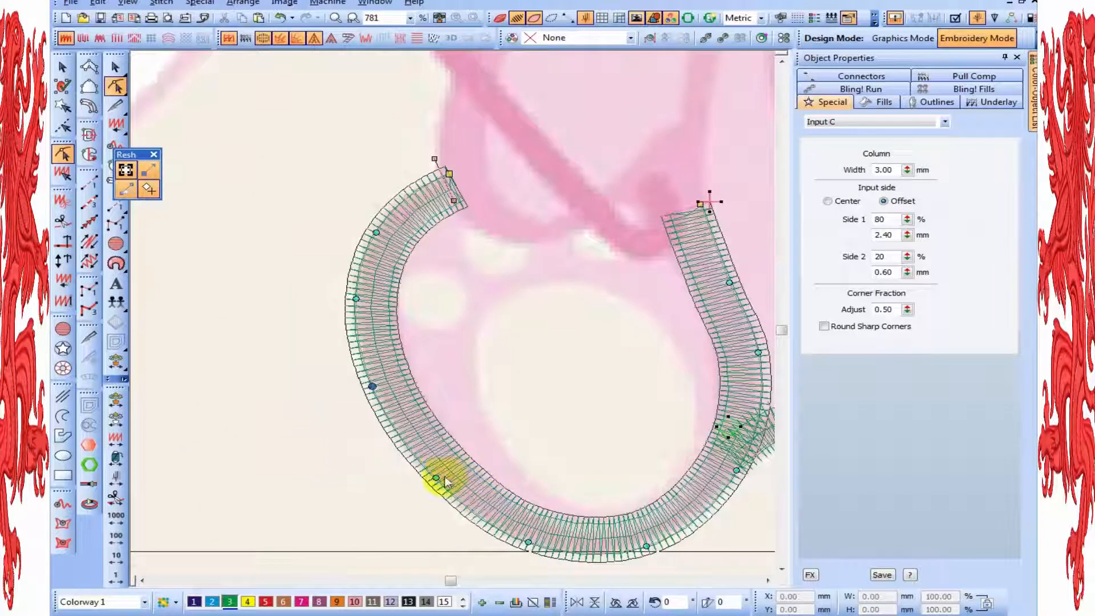
key(Right)
drag(417, 501, 416, 502)
middle_click(494, 432)
key(Down)
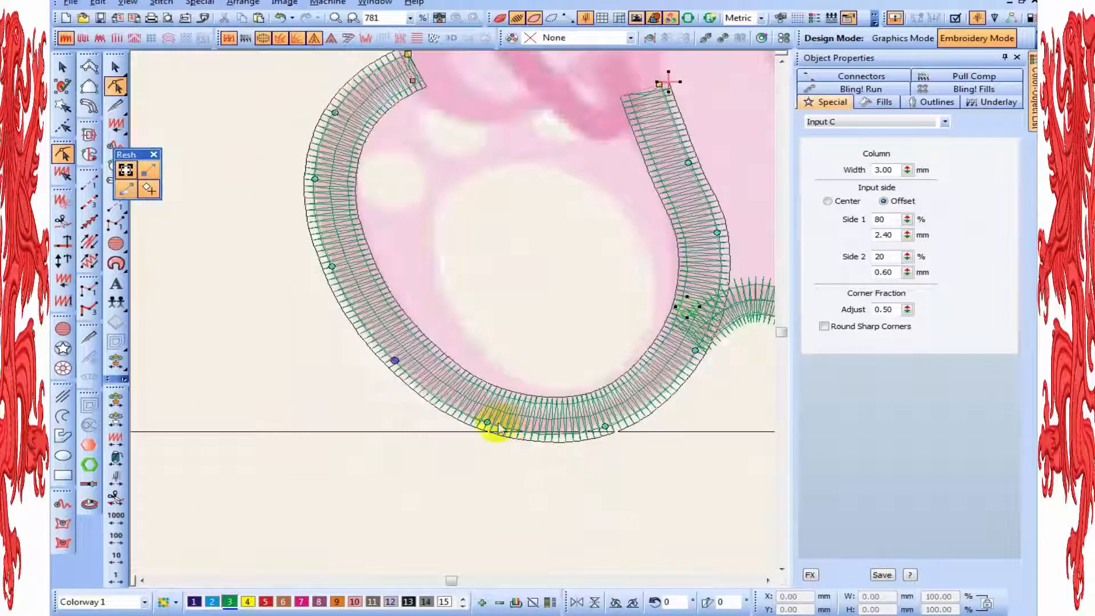
Adjust the foot column's nodes along the underside and up the inner edge toward the bunny's hand
click(488, 422)
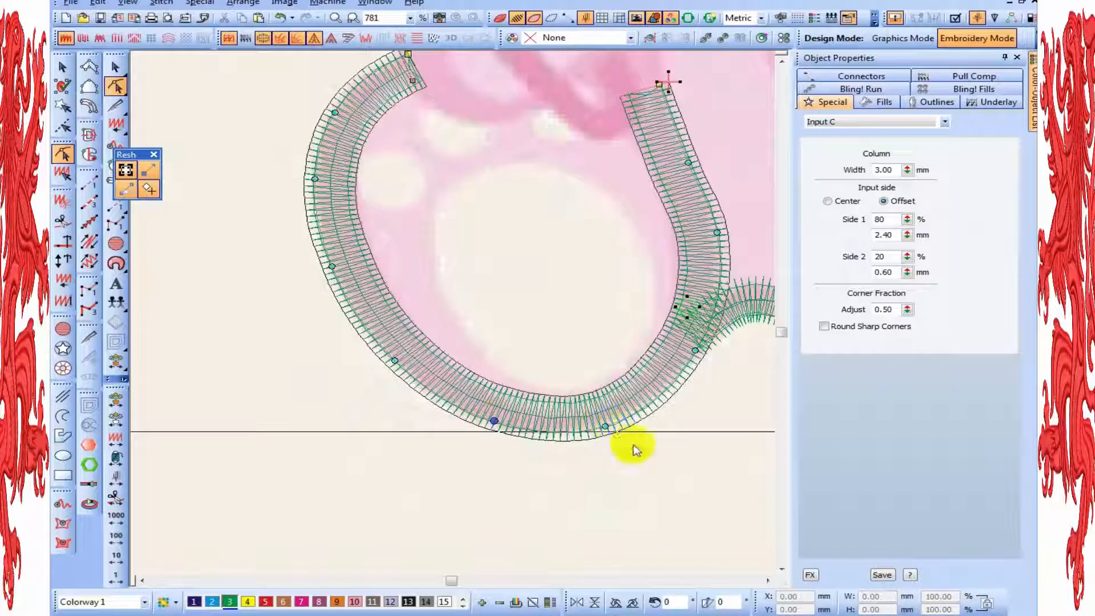
click(610, 423)
drag(691, 355, 689, 355)
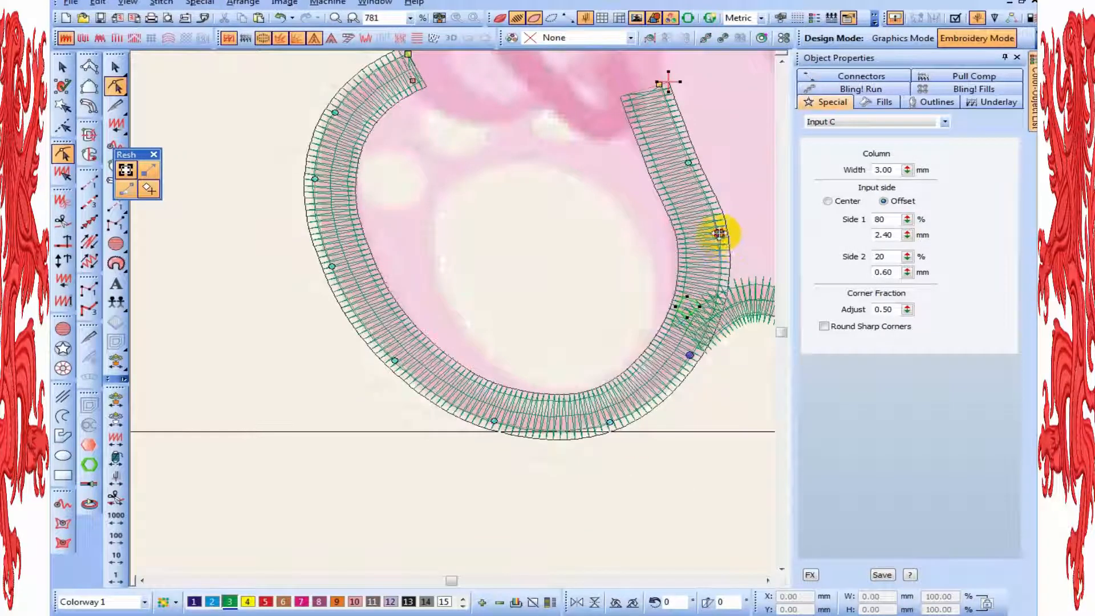
click(718, 234)
key(z)
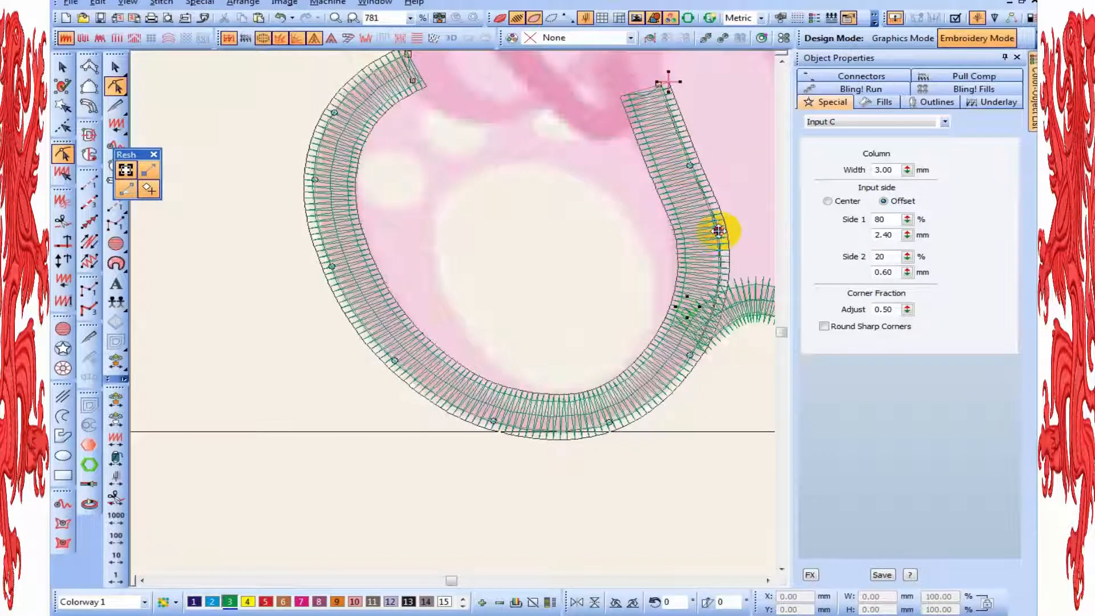
drag(718, 231, 717, 230)
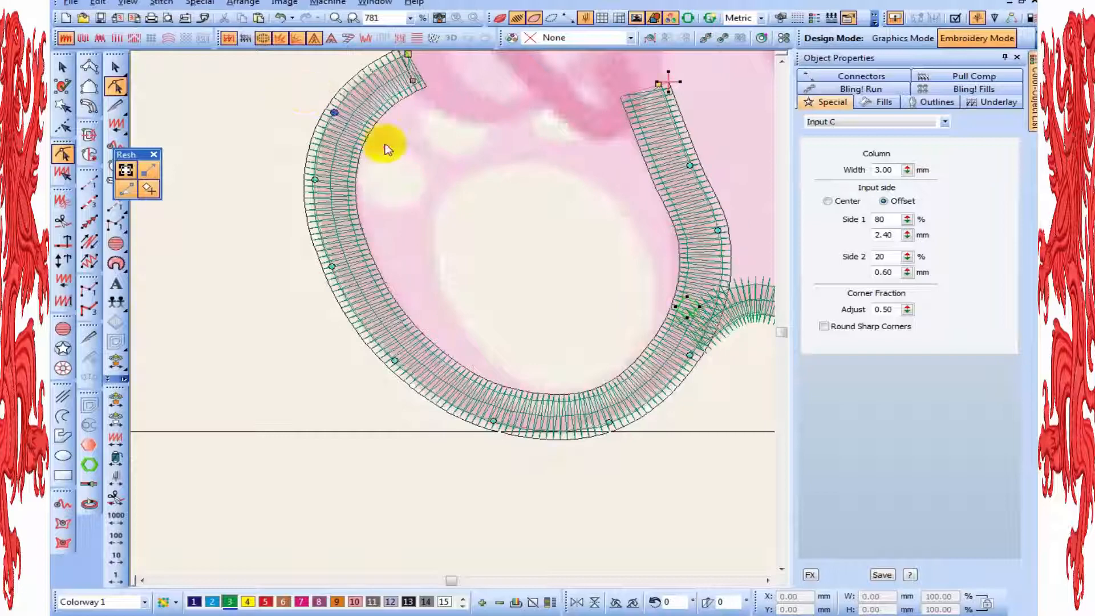
Refine the foot column's outer-edge and underside nodes once more and finish reshaping it
drag(300, 169, 300, 170)
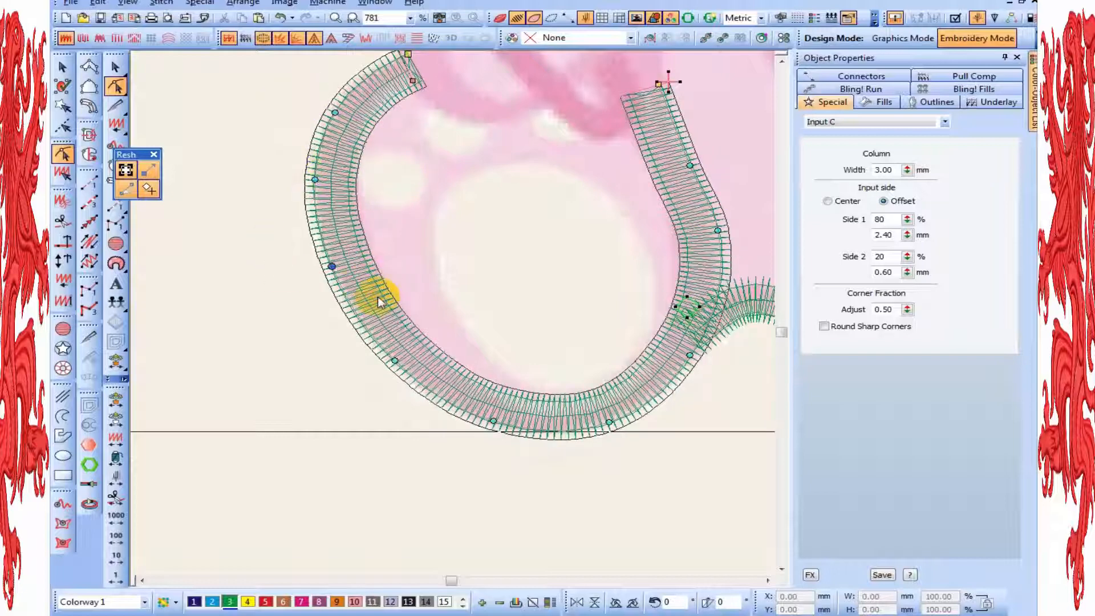
click(395, 362)
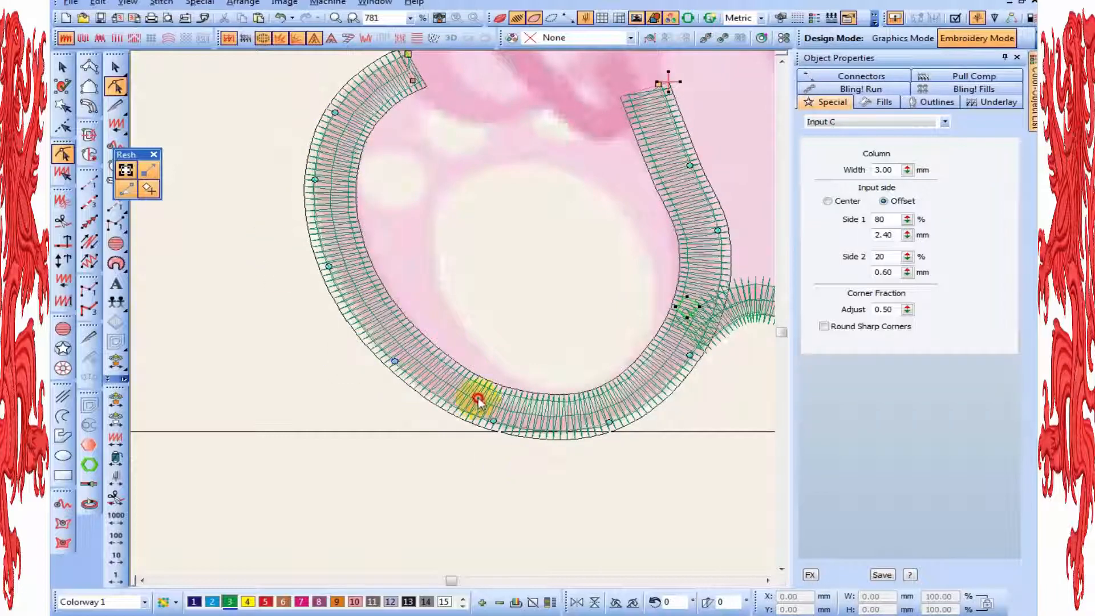
click(493, 422)
click(605, 422)
scroll(611, 294, down, 2)
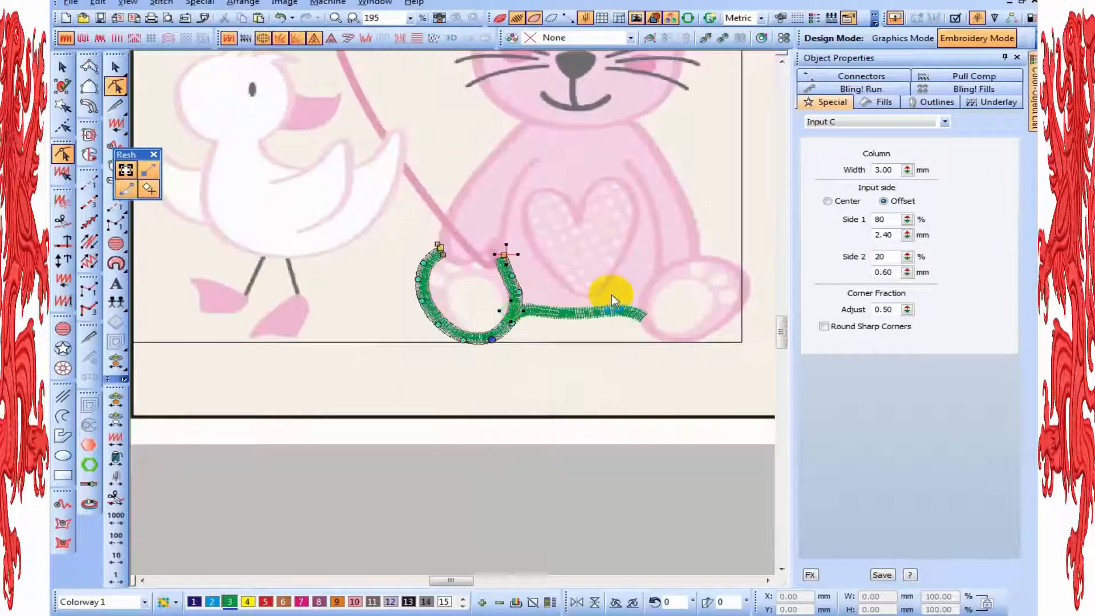
key(Escape)
key(Escape)
scroll(563, 241, up, 1)
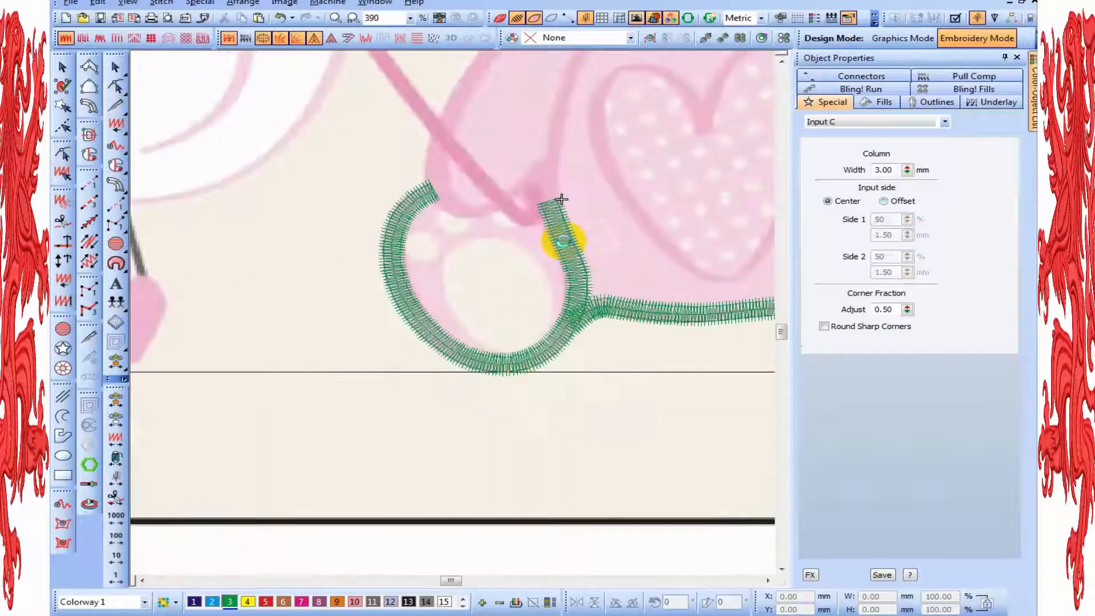
Close the object properties and start an Input C column at the bunny's neck, curving down the arm's outer edge
click(1017, 59)
scroll(1019, 66, up, 3)
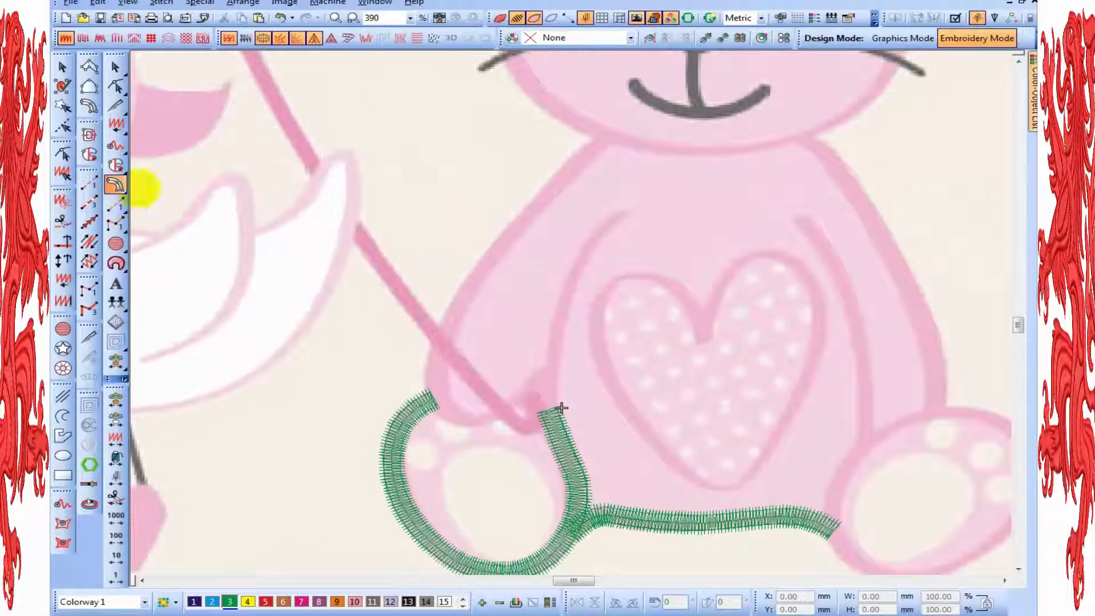
click(590, 138)
scroll(490, 285, up, 1)
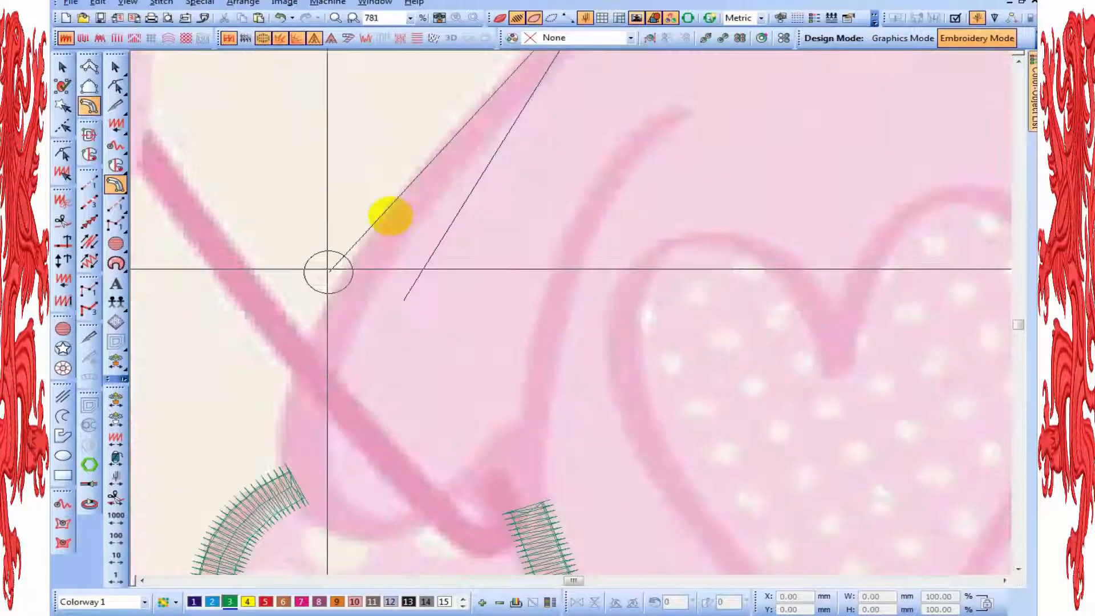
click(430, 158)
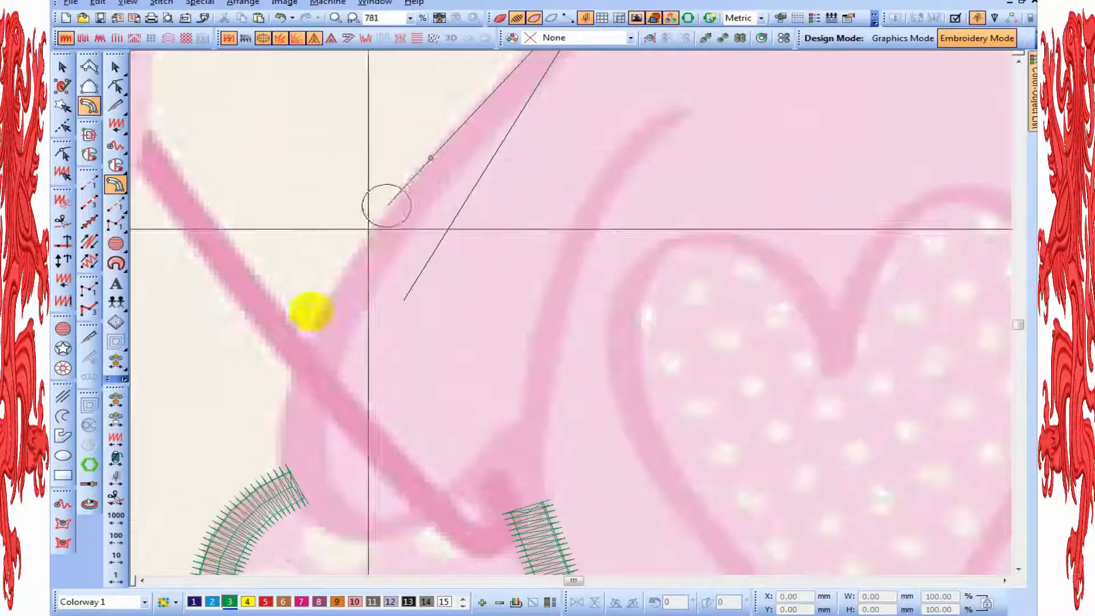
click(336, 281)
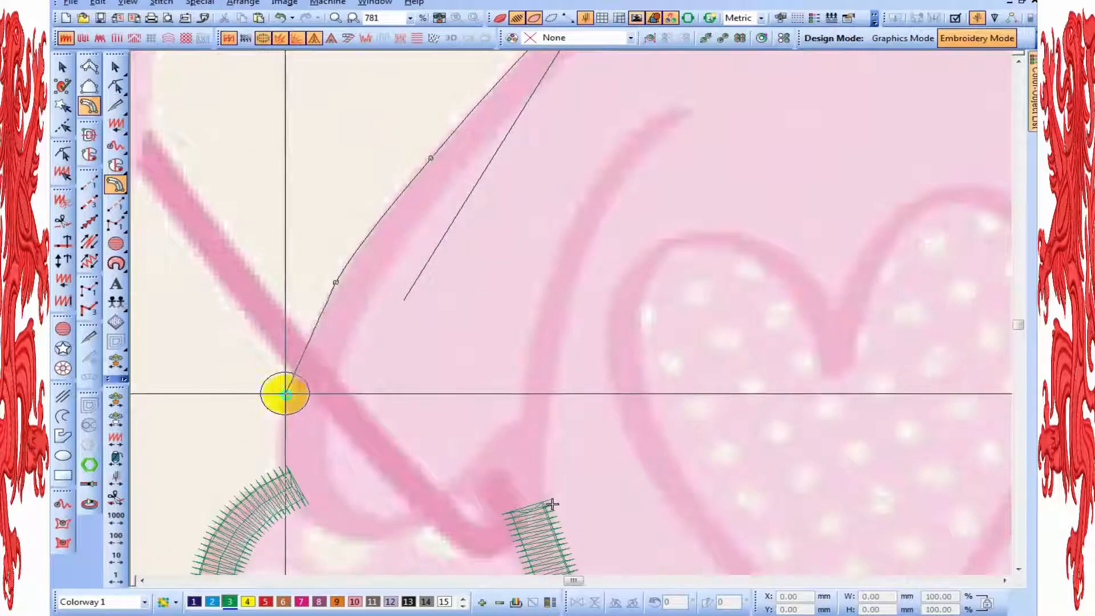
Continue the arm column past the balloon string, around the underside of the hand to the body line, and complete it
click(285, 394)
click(285, 489)
click(375, 537)
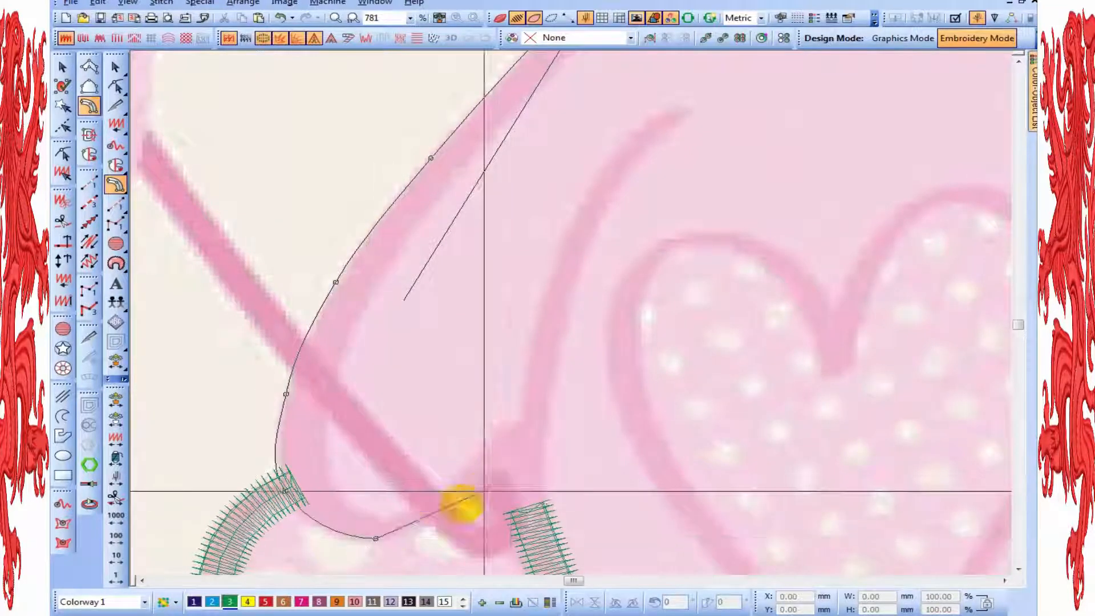
click(441, 514)
click(522, 433)
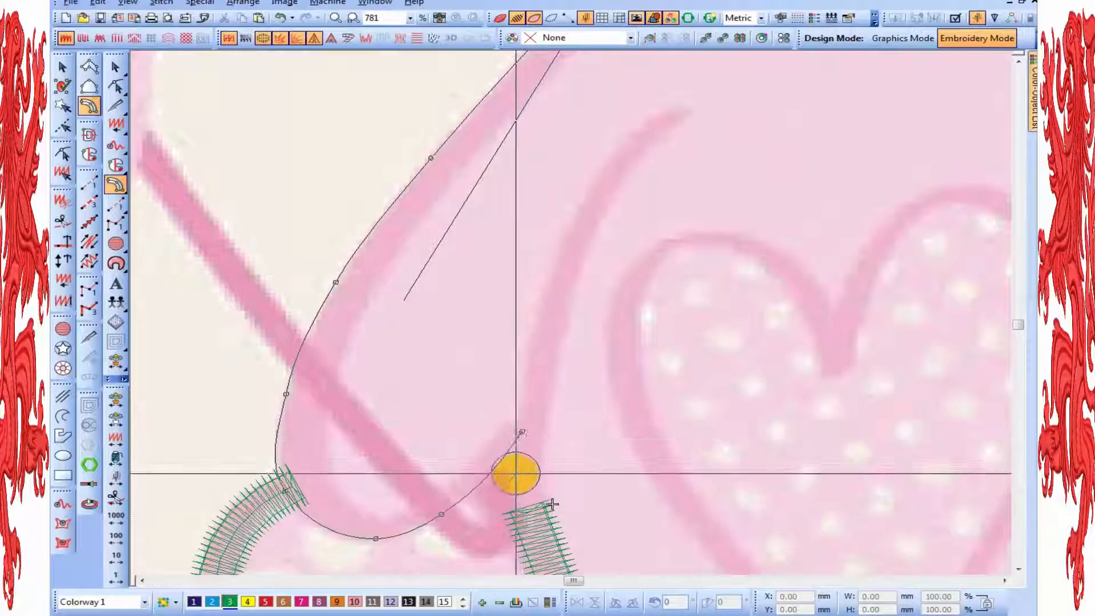
key(Return)
key(space)
key(shift+z)
key(shift+z)
key(z)
key(shift+z)
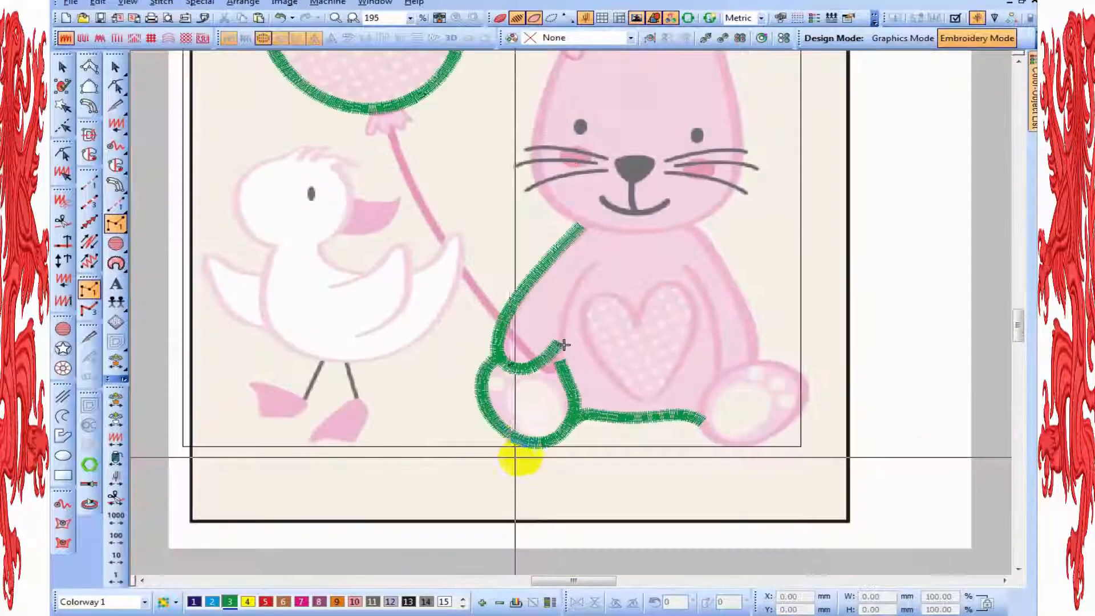
Reshape the arm column: nudge its outer-edge nodes, add a curve node above the foot, and extend its end toward the body line
key(h)
key(z)
key(z)
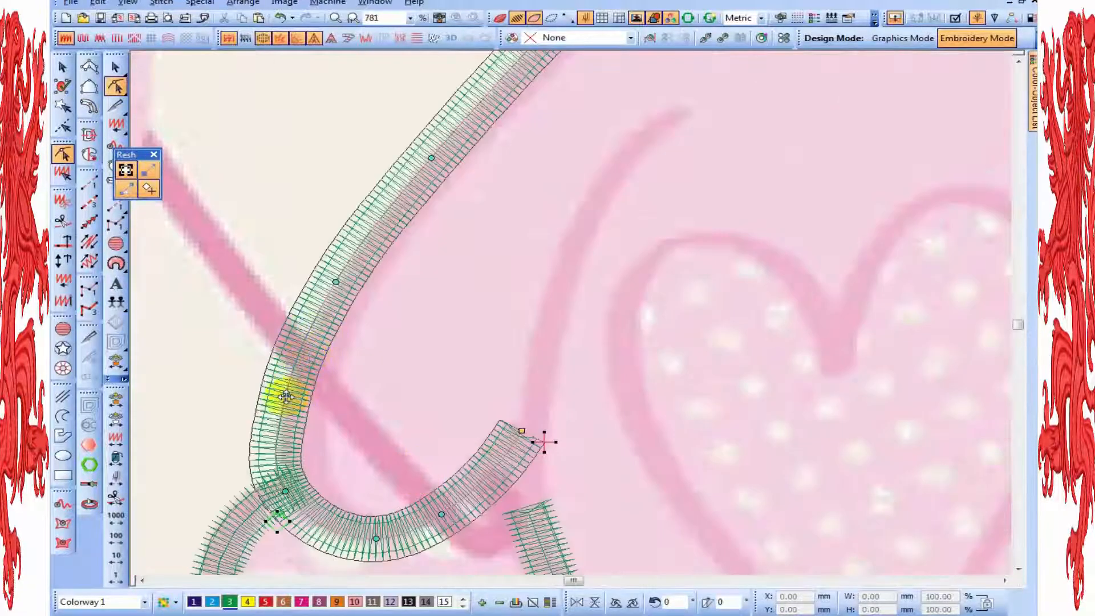
drag(286, 396, 288, 399)
drag(336, 282, 336, 293)
right_click(279, 464)
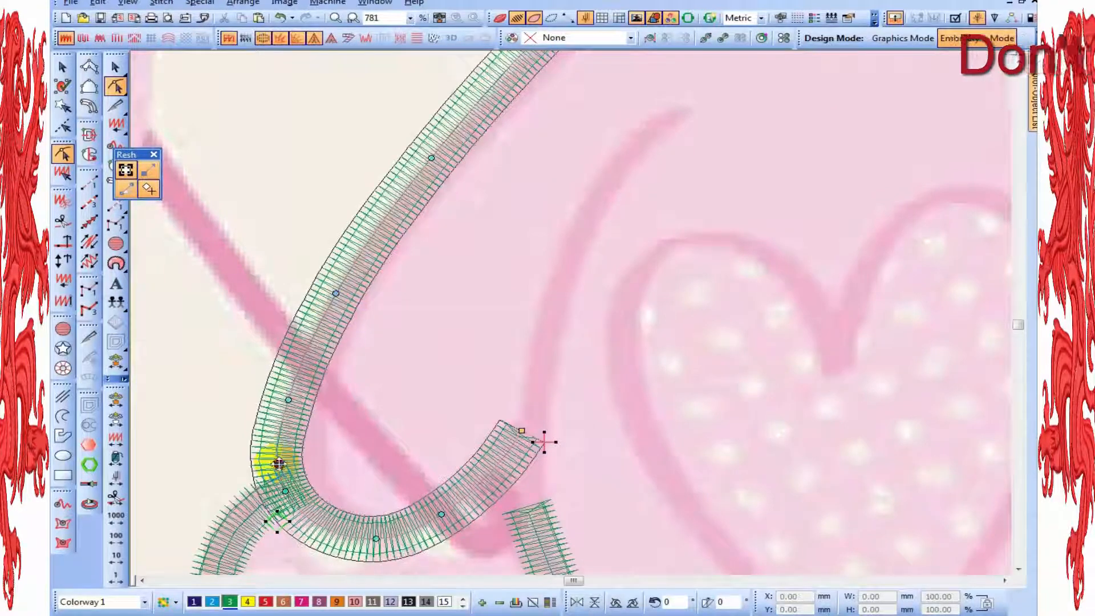
drag(279, 464, 279, 465)
drag(285, 491, 294, 500)
drag(522, 428, 530, 418)
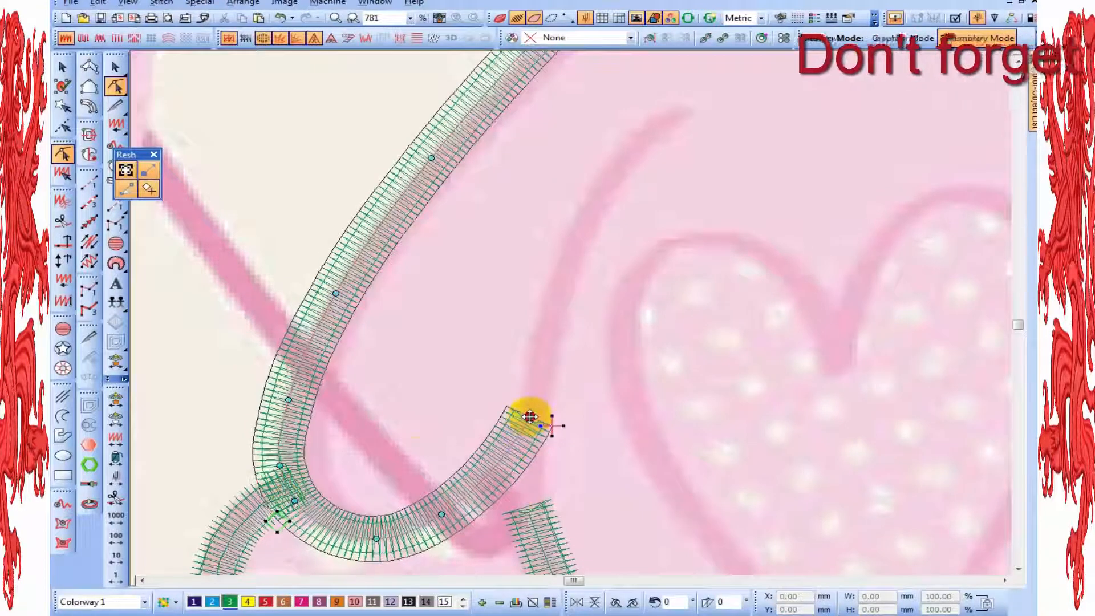
Change the arm column's input side to Offset, with Side 1 at 80% and Side 2 at 20%
key(Escape)
right_click(349, 234)
click(379, 243)
drag(893, 219, 750, 215)
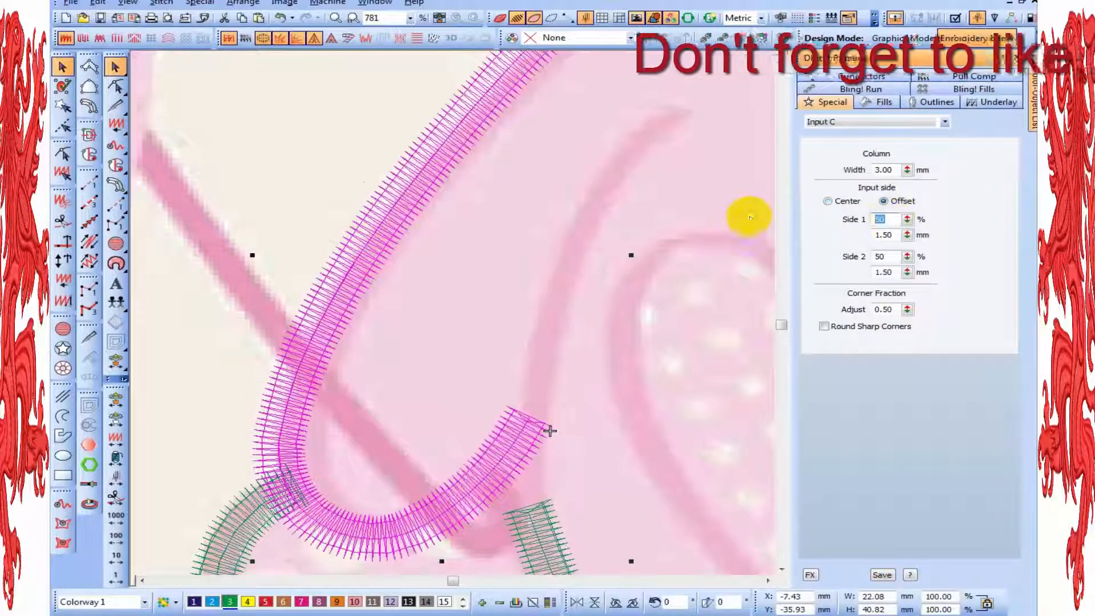
text(20)
key(Return)
drag(896, 258, 723, 263)
text(20)
key(Return)
Reopen the arm column for reshaping in outline stitch display and nudge its nodes along the outer edge
key(h)
key(t)
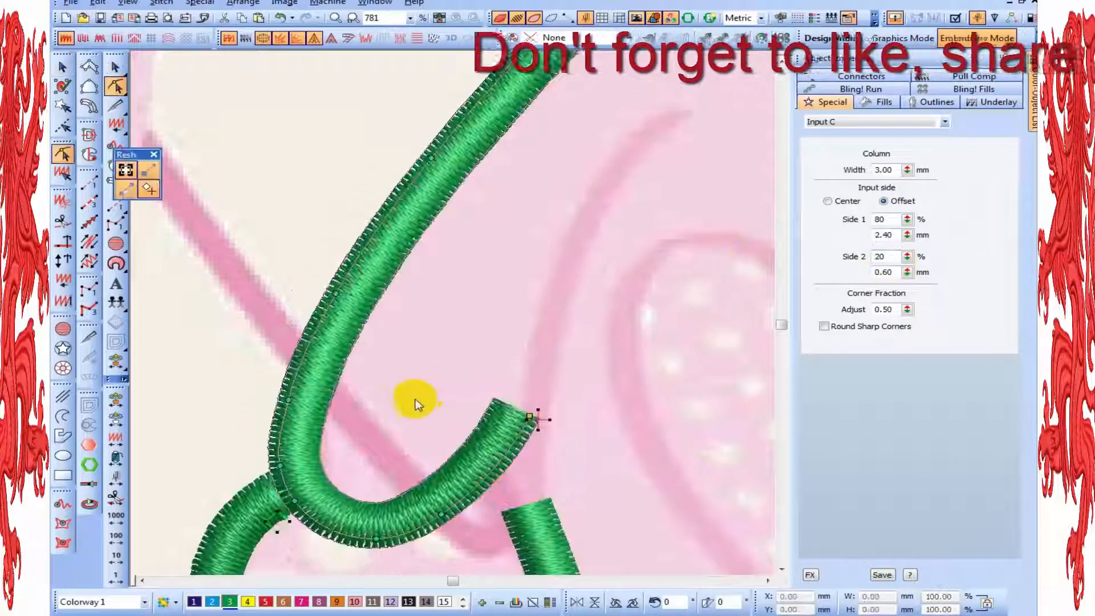
key(t)
drag(287, 399, 290, 400)
key(shift+z)
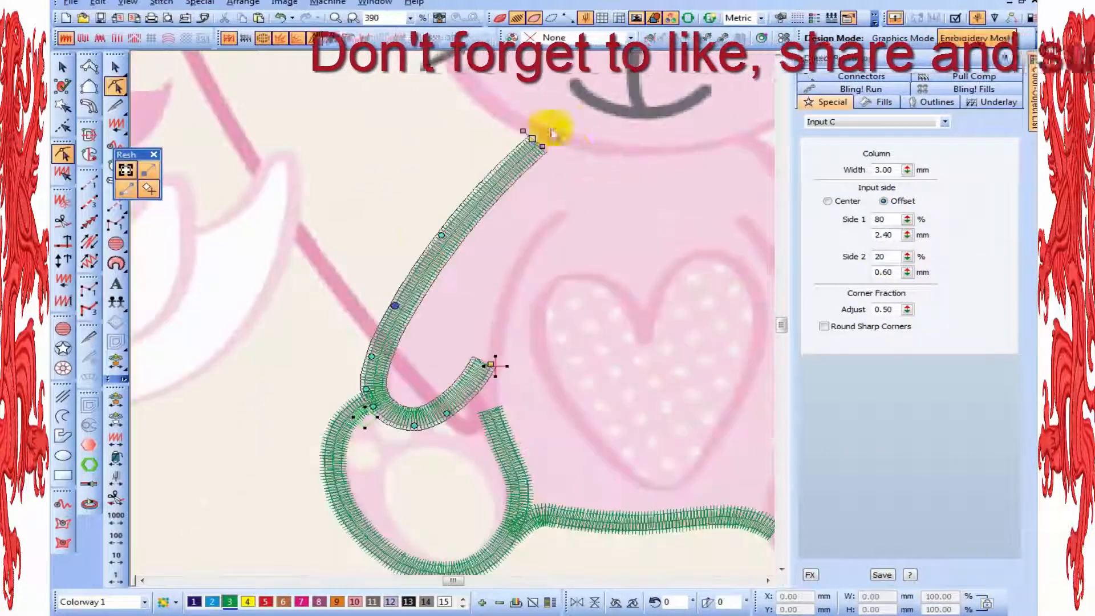
key(z)
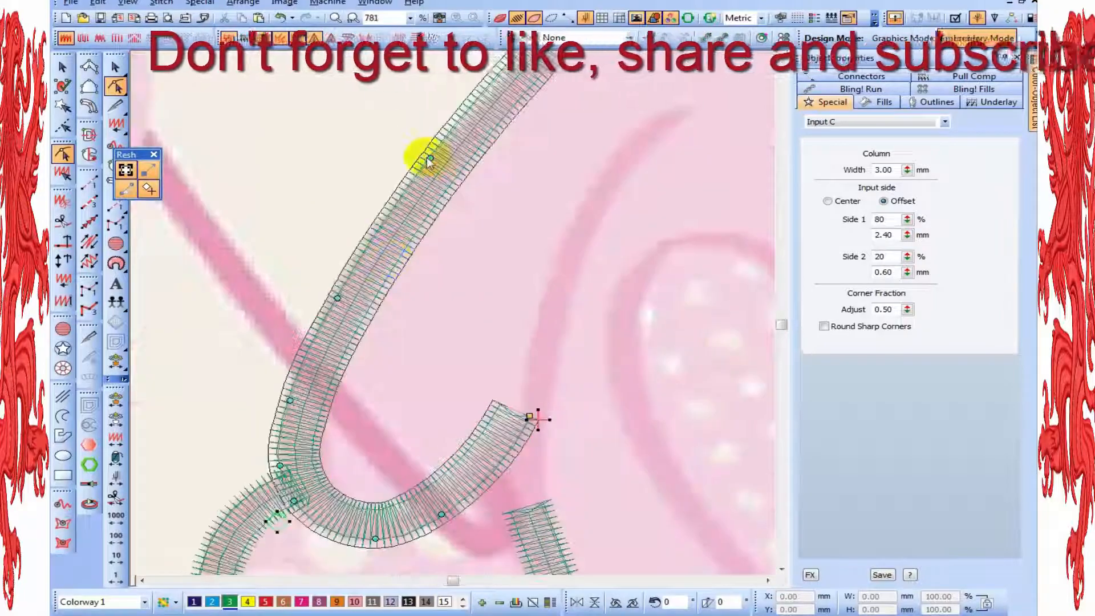
click(430, 160)
Reposition the arm column's end node beside the hand and finish reshaping
key(0)
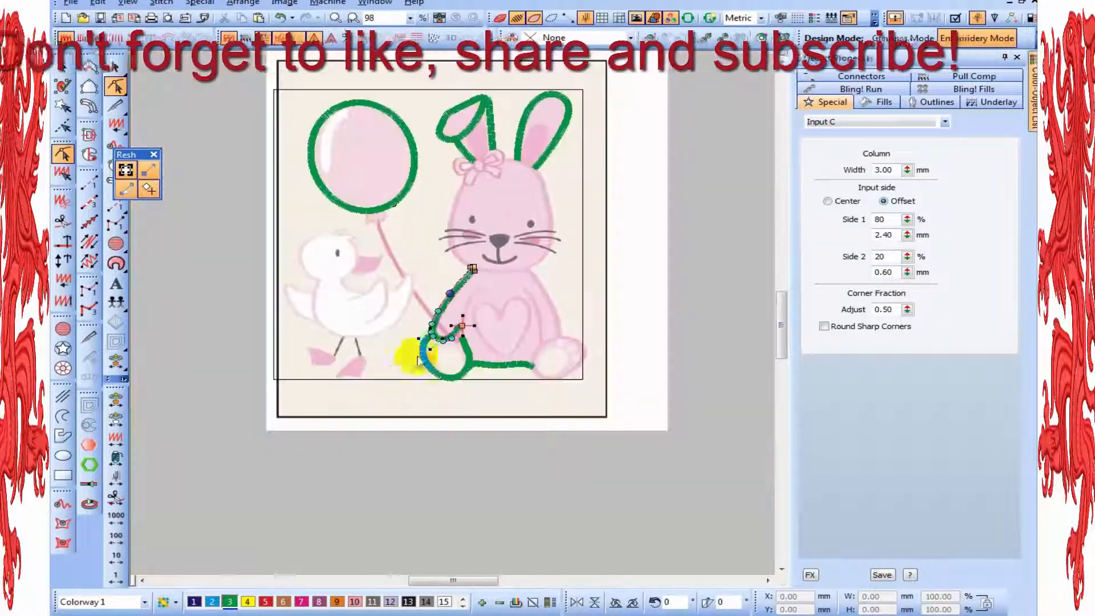
key(v)
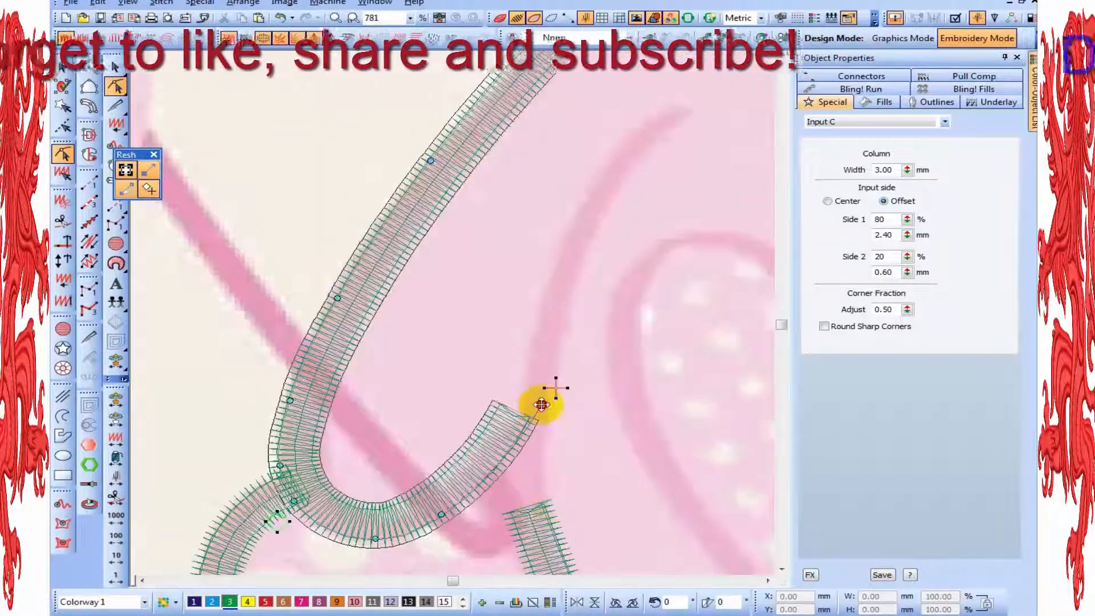
drag(542, 404, 528, 413)
key(shift+z)
key(Escape)
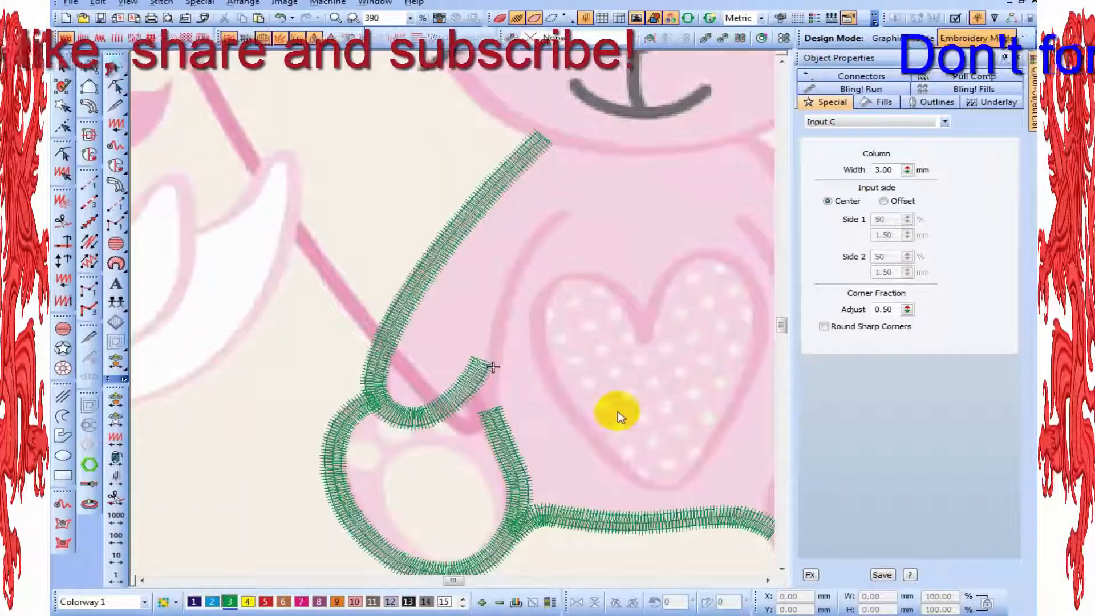
Complete the column outlining the heart on the bunny's belly and colour it yellow with colour 4
key(0)
key(z)
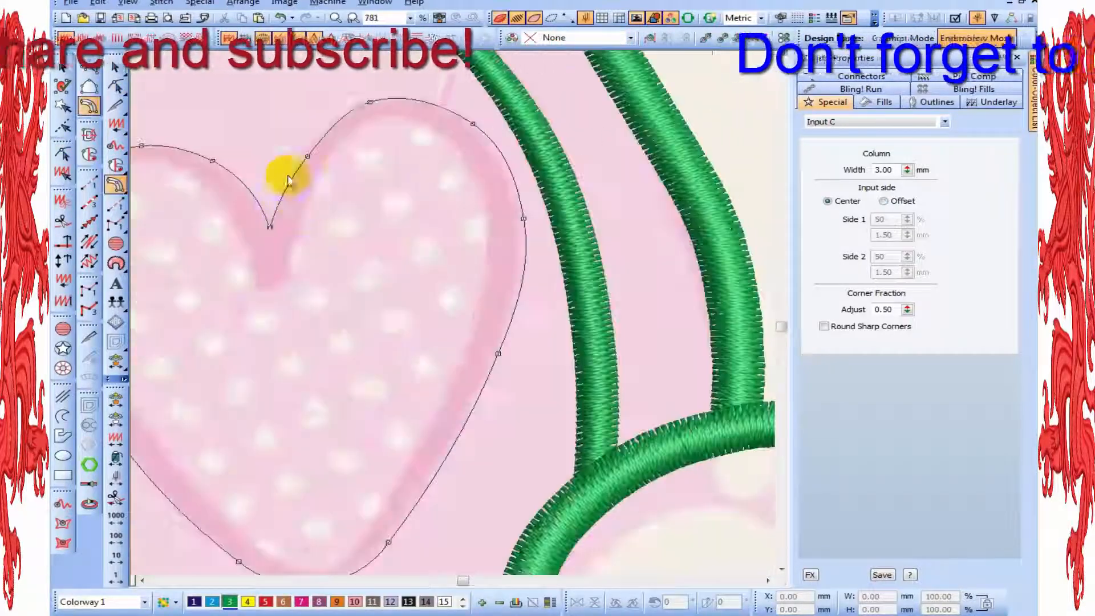
key(Return)
key(shift+z)
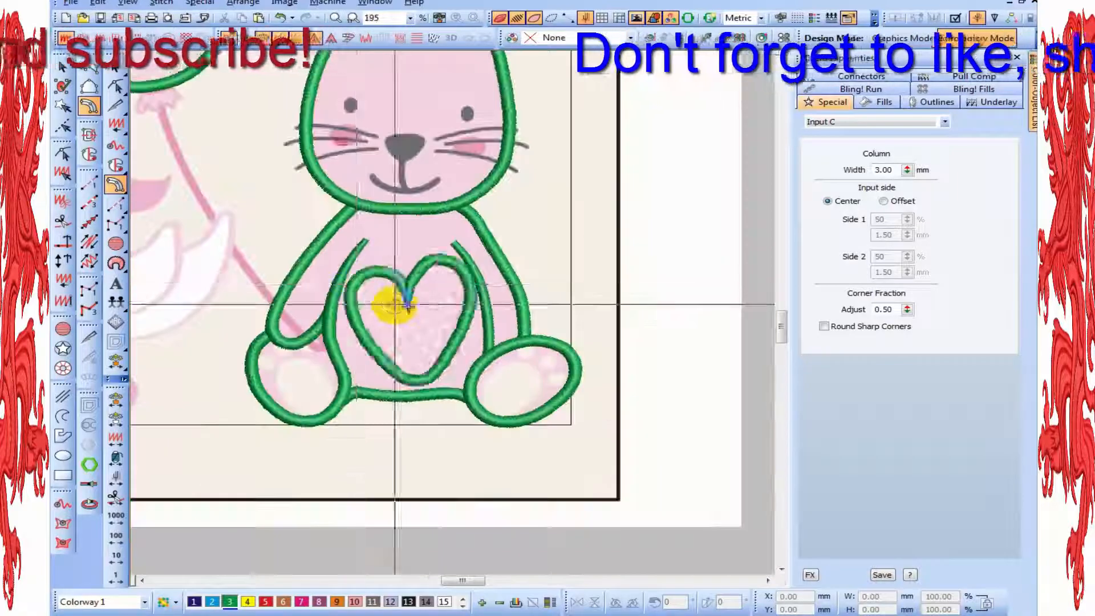
right_click(375, 253)
click(247, 602)
key(shift+z)
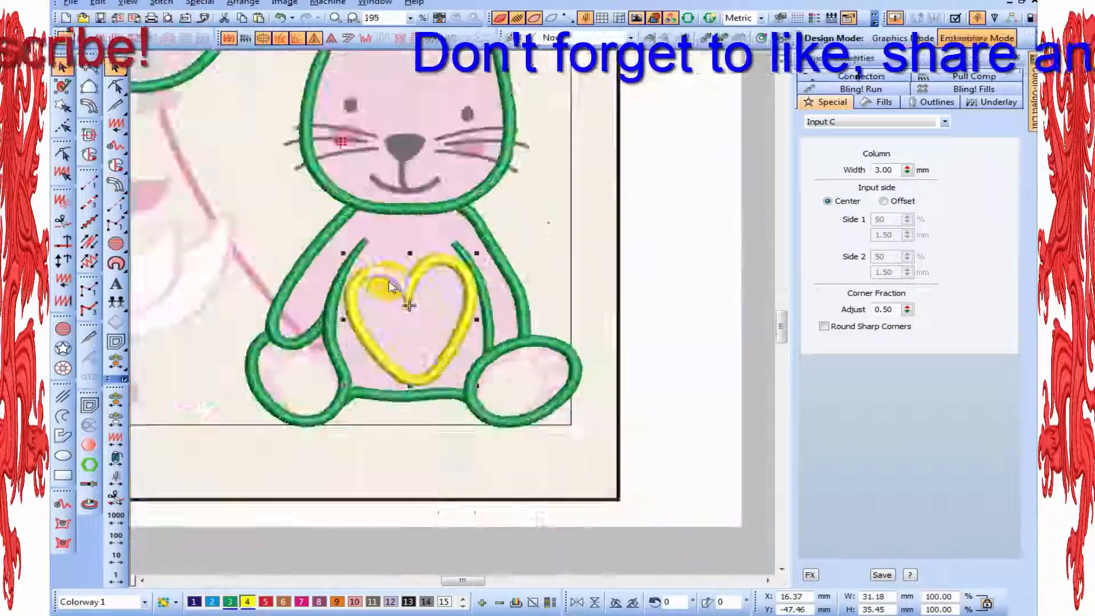
Open the heart column for reshaping and set its input side to Offset, with Side 1 at 80% and Side 2 at 20%
key(z)
key(h)
key(z)
click(898, 203)
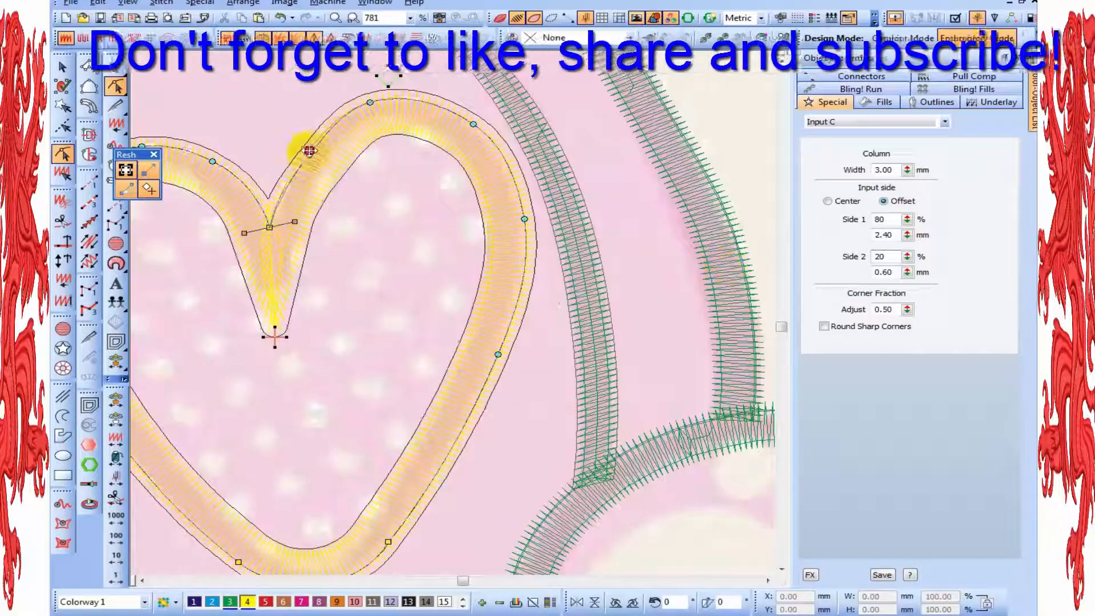
Raise the heart column's top notch node and adjust the nodes along its right lobe and side, adding one on the side
drag(269, 227, 265, 211)
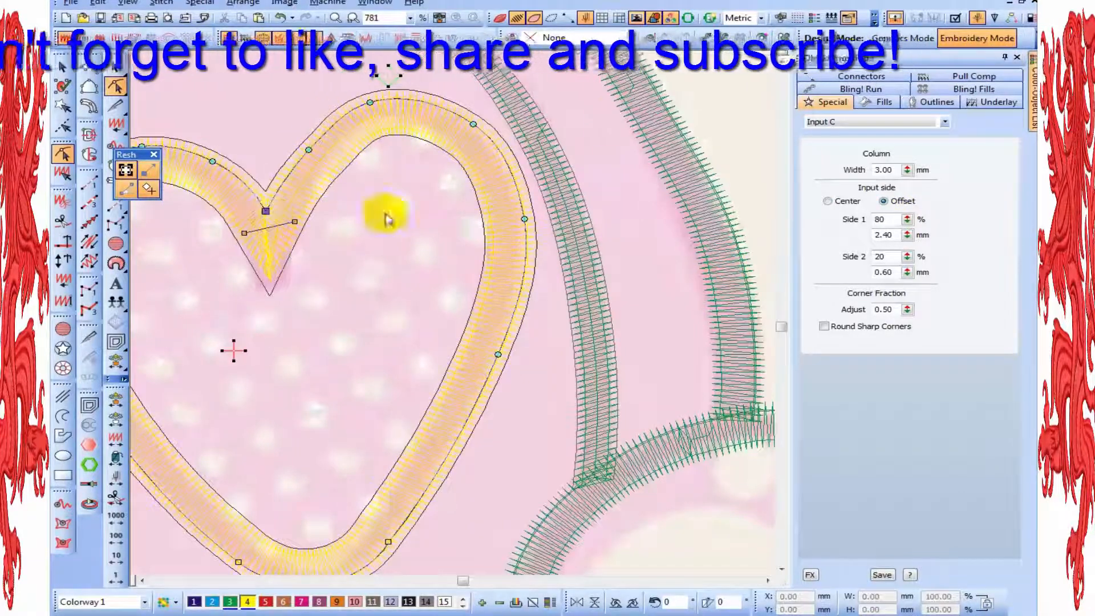
drag(308, 141, 307, 141)
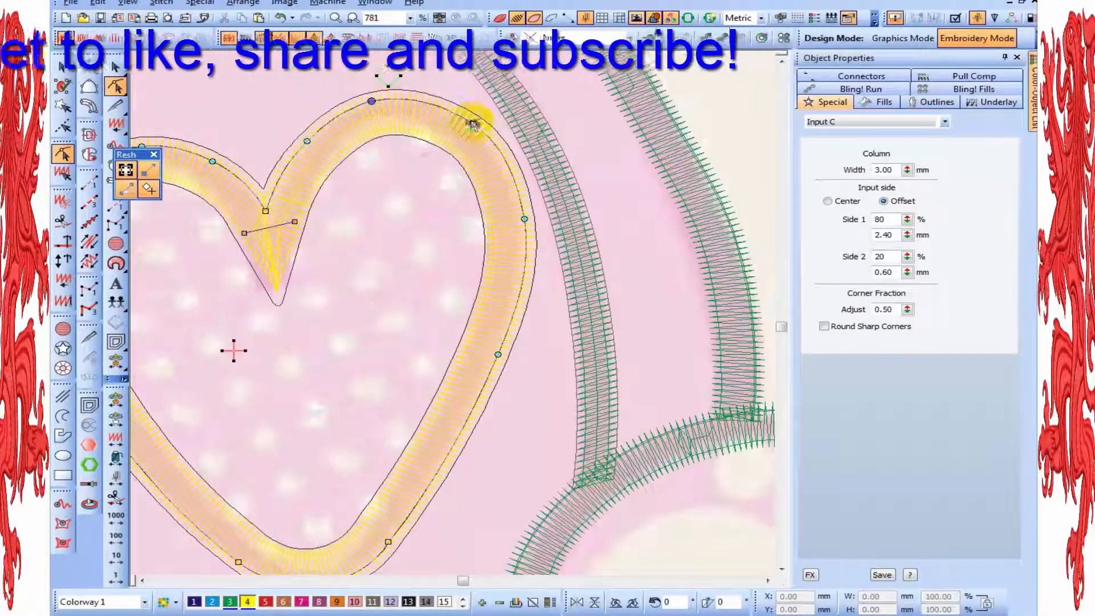
drag(524, 220, 520, 226)
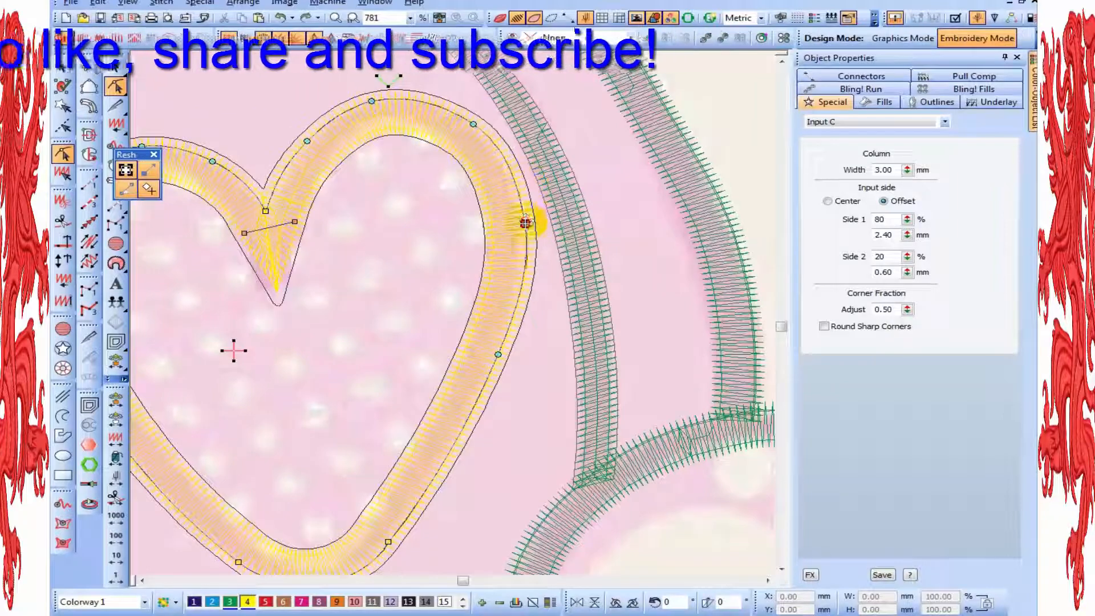
click(501, 351)
drag(517, 292, 515, 292)
scroll(491, 411, down, 1)
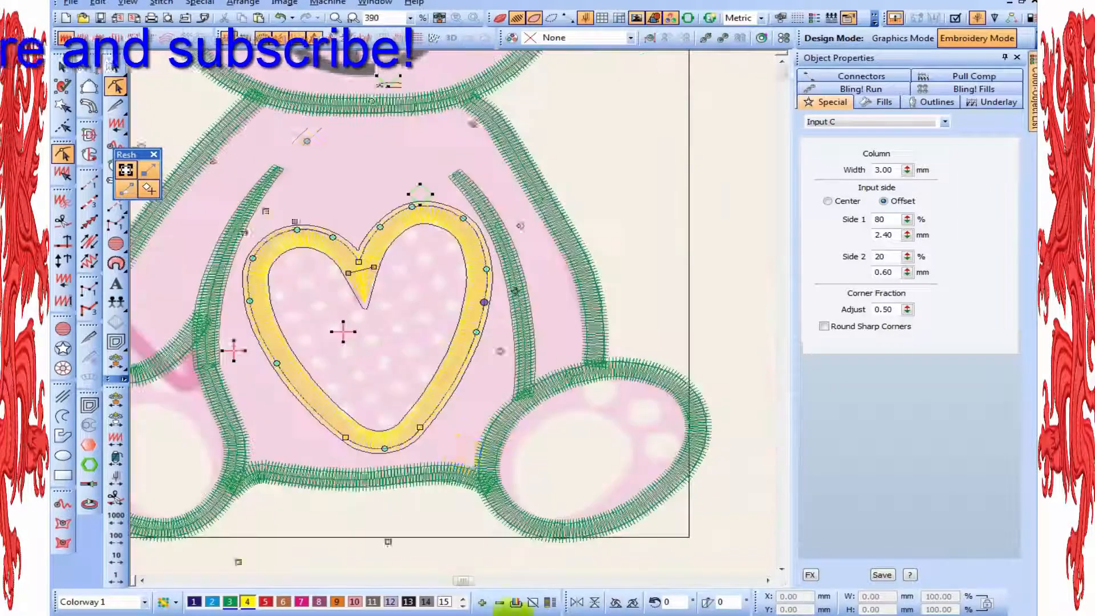
Adjust the nodes along the rounded bottom tip of the heart column to follow the printed heart
scroll(510, 607, up, 1)
drag(389, 542, 414, 440)
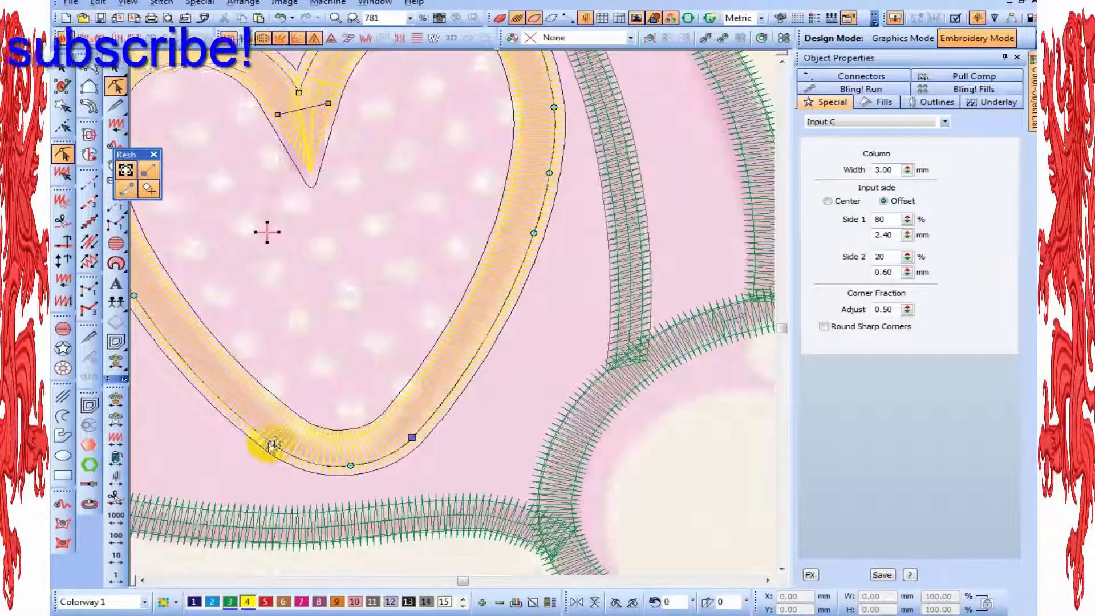
drag(272, 444, 275, 445)
drag(351, 466, 356, 464)
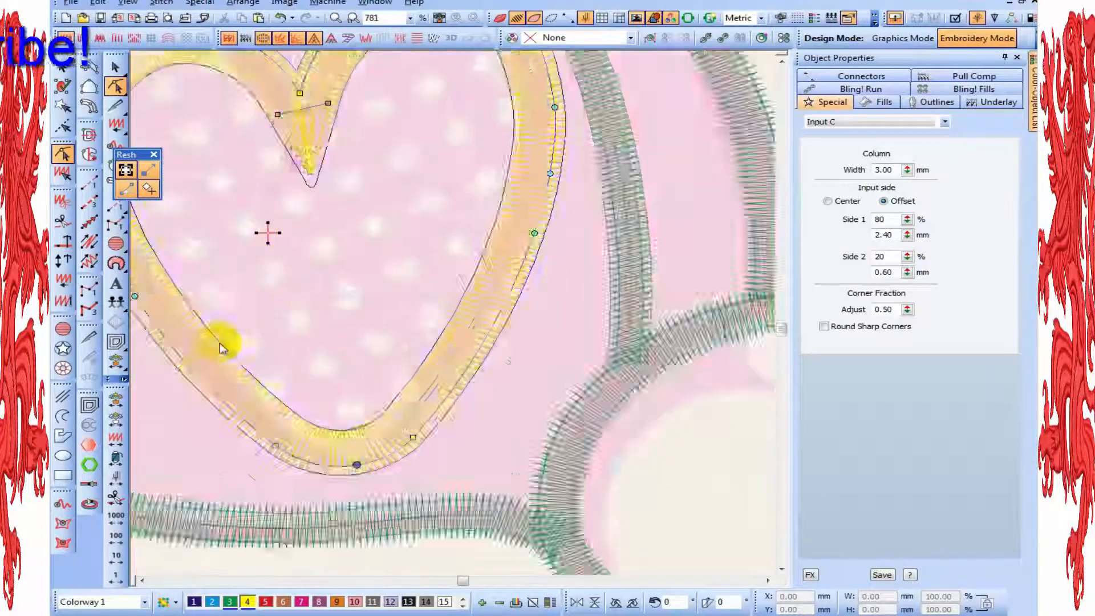
Refine the nodes along the heart column's left side, adding one on its lower part
click(134, 295)
key(t)
scroll(342, 336, up, 3)
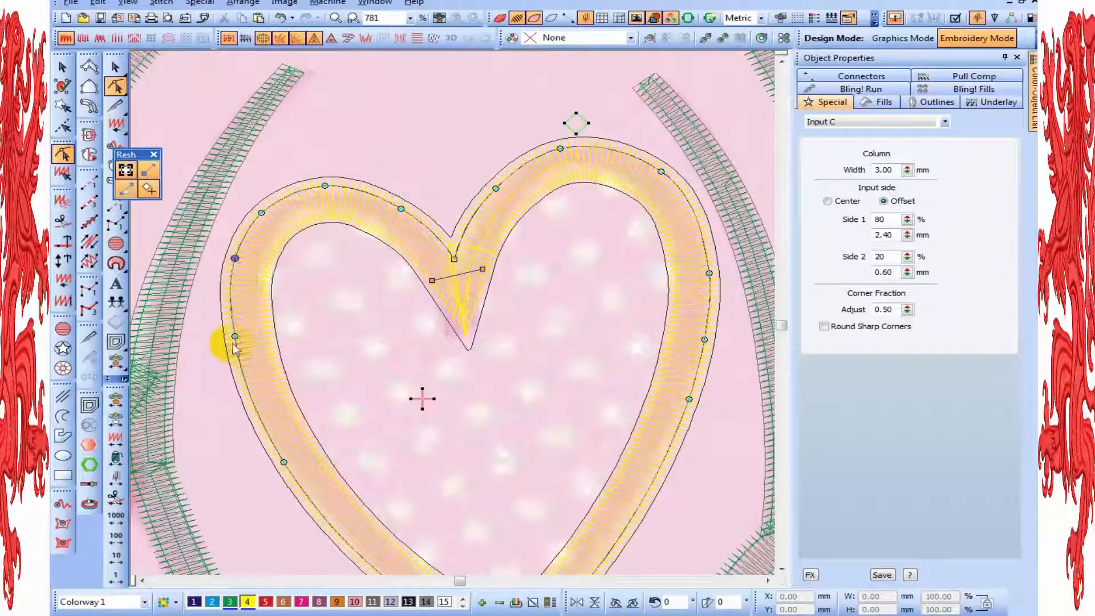
click(251, 402)
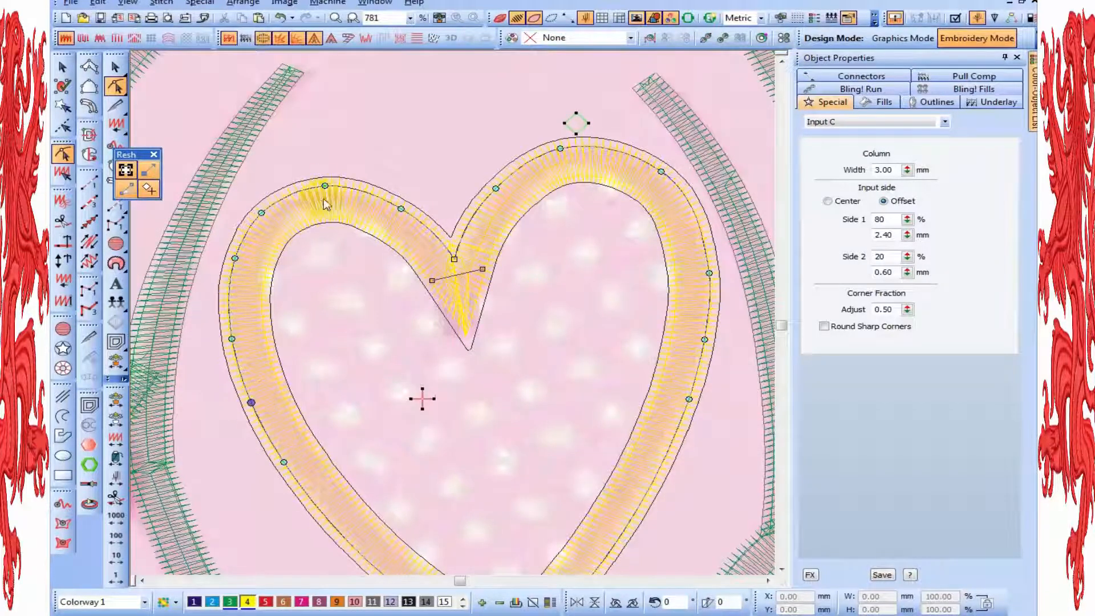
Finish reshaping the heart column and show the design with realistic stitches
key(Escape)
key(t)
key(shift+z)
key(shift+z)
key(shift+z)
scroll(452, 370, down, 1)
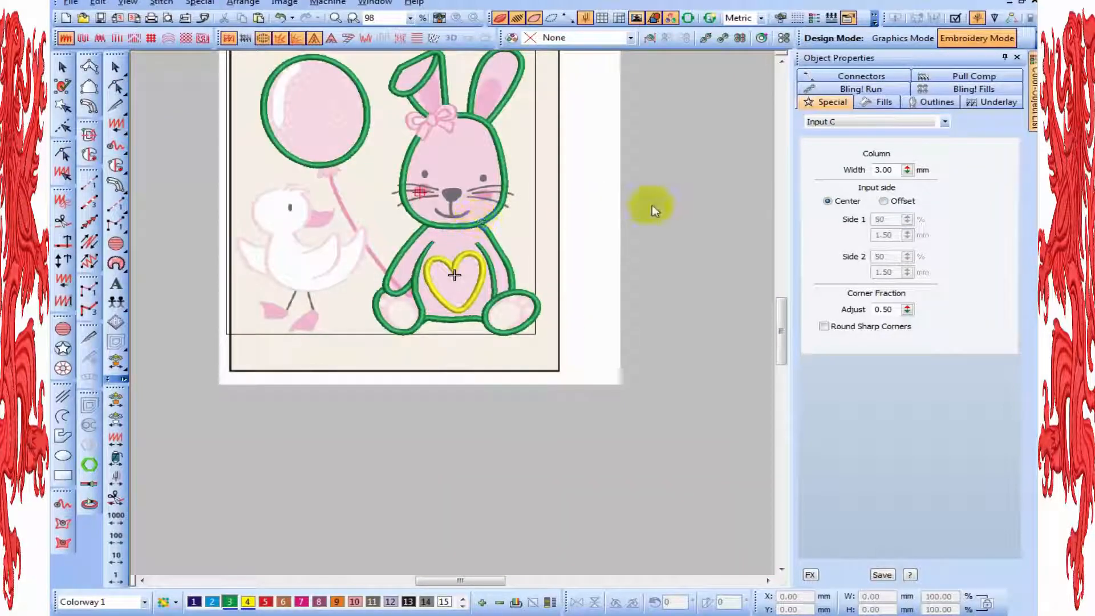
key(z)
click(782, 61)
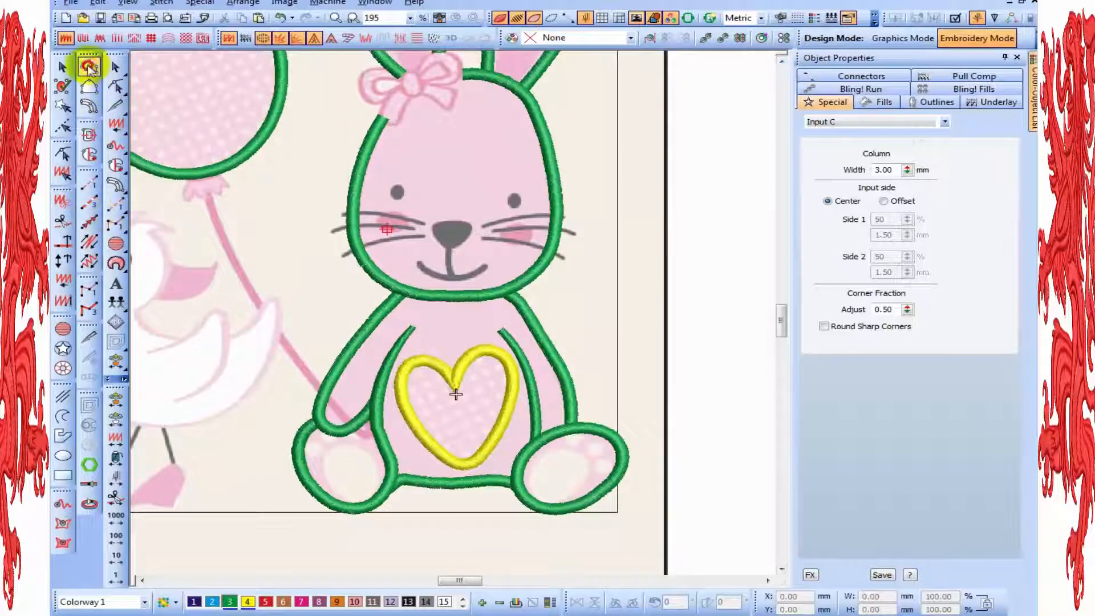
Digitize the bow's knot as a closed oval satin column in colour 9, placing point pairs on its inner and outer edges
click(89, 68)
key(z)
click(279, 69)
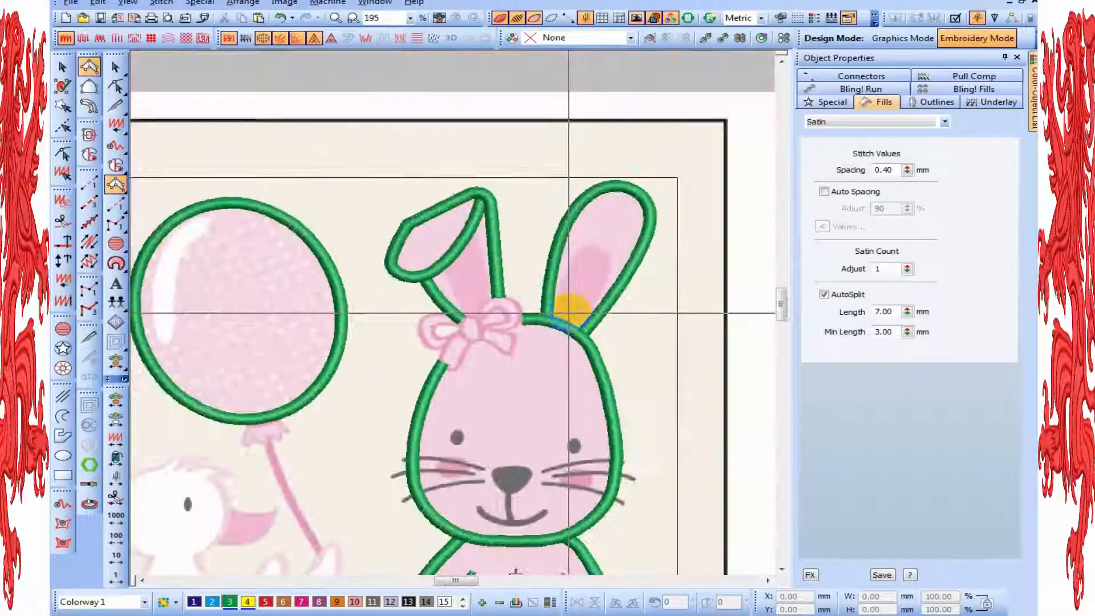
click(552, 403)
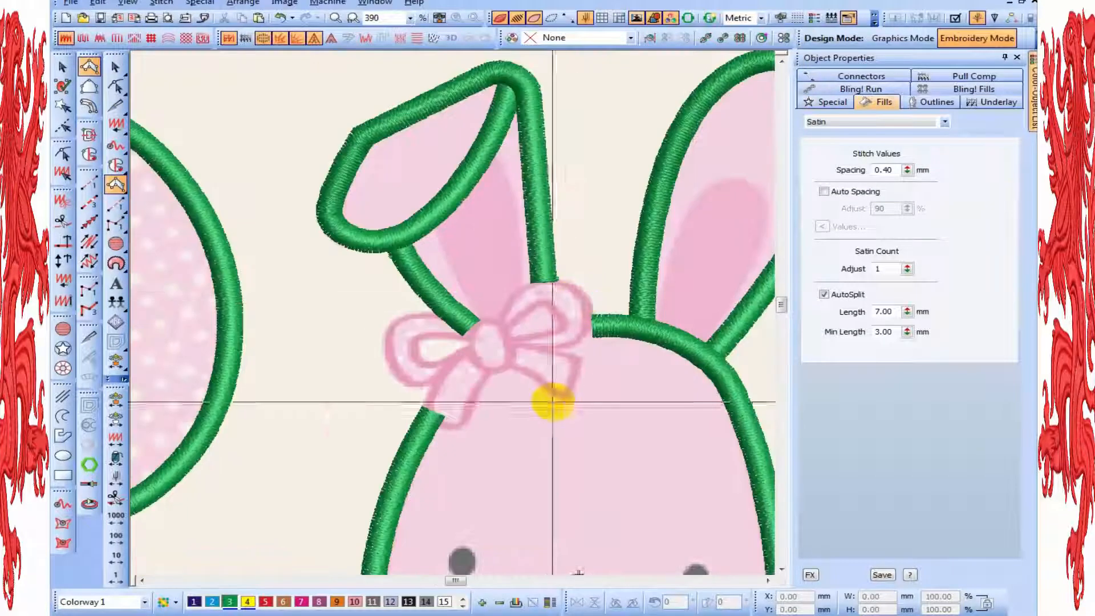
key(z)
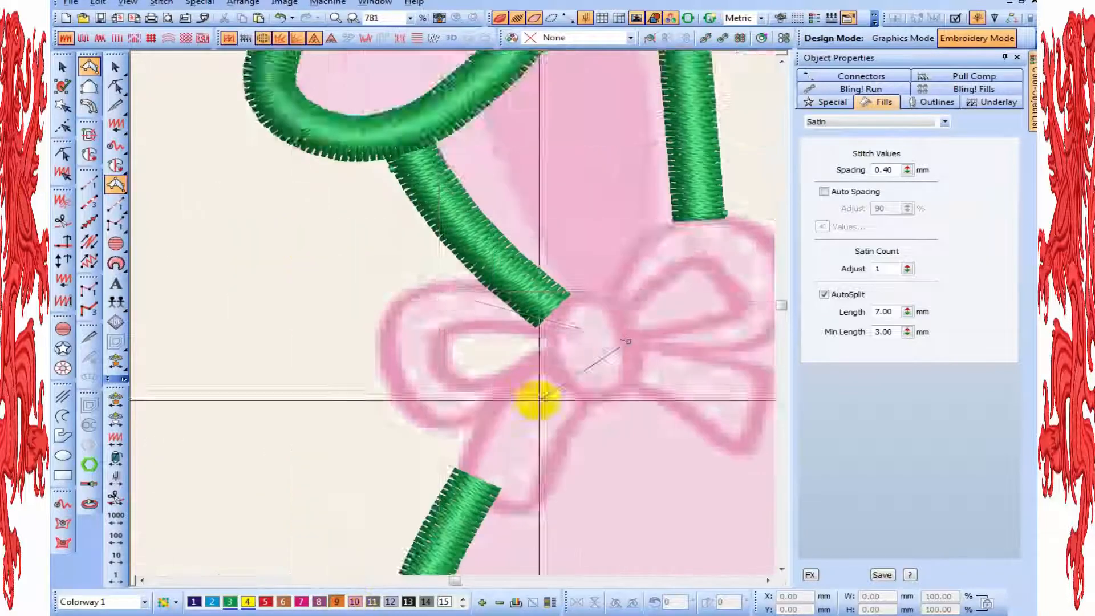
key(z)
key(shift+z)
key(z)
key(shift+z)
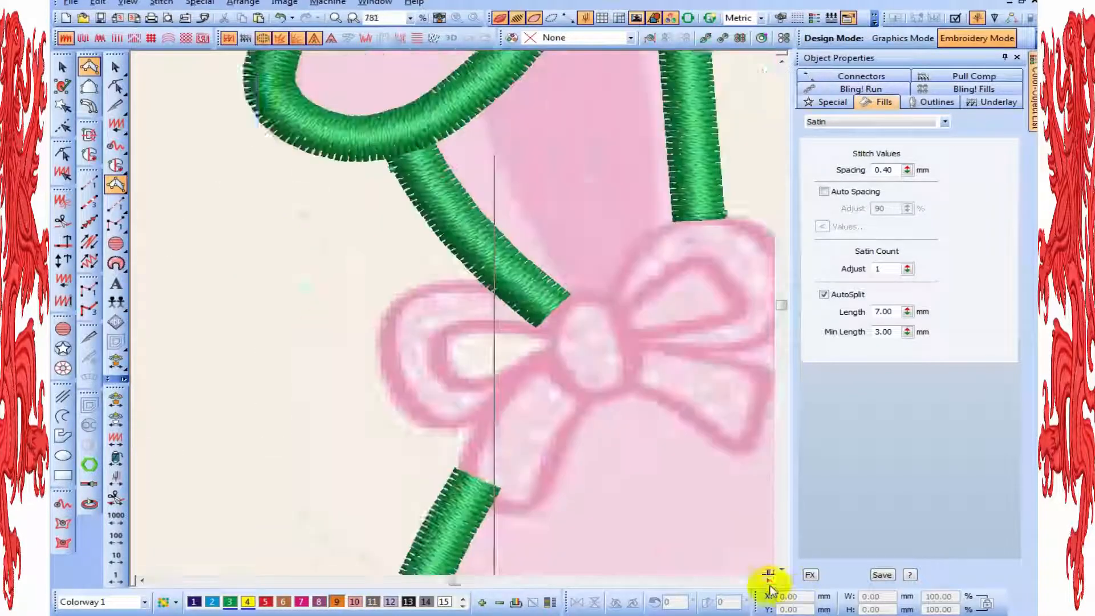
key(z)
click(541, 296)
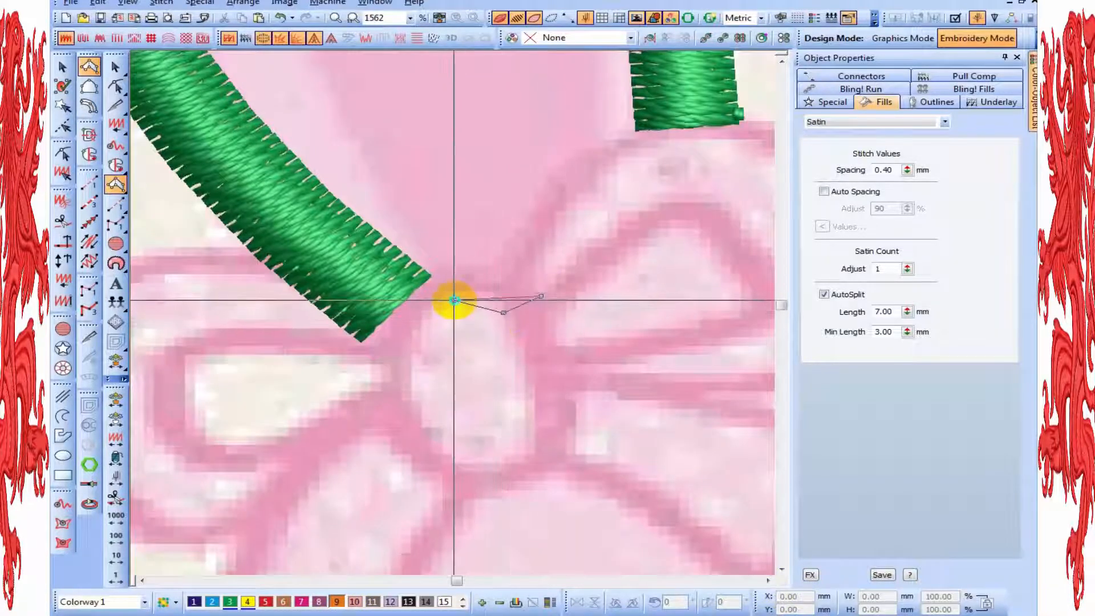
click(417, 400)
click(370, 422)
click(421, 491)
click(454, 454)
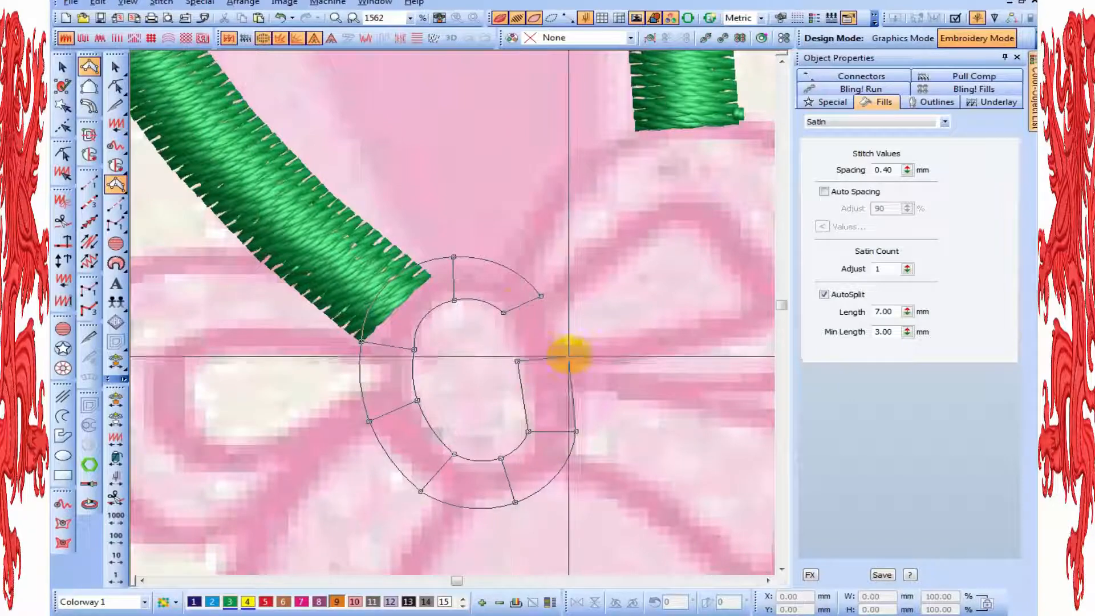
click(541, 297)
key(Return)
Reshape the bow knot ring by adjusting the nodes along its right side, left side and lower-left curve
key(h)
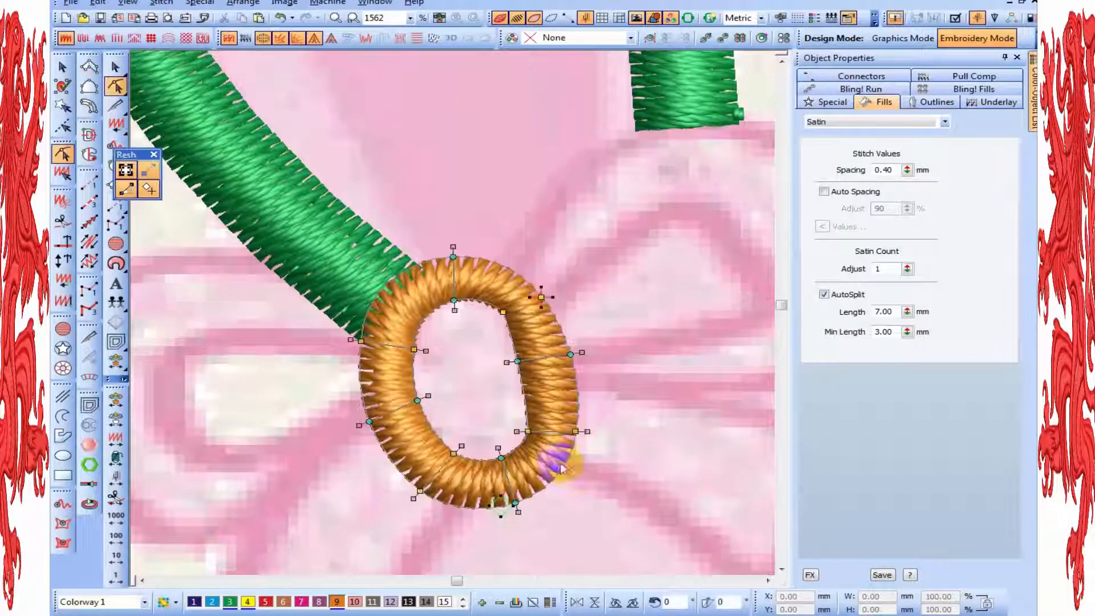
key(z)
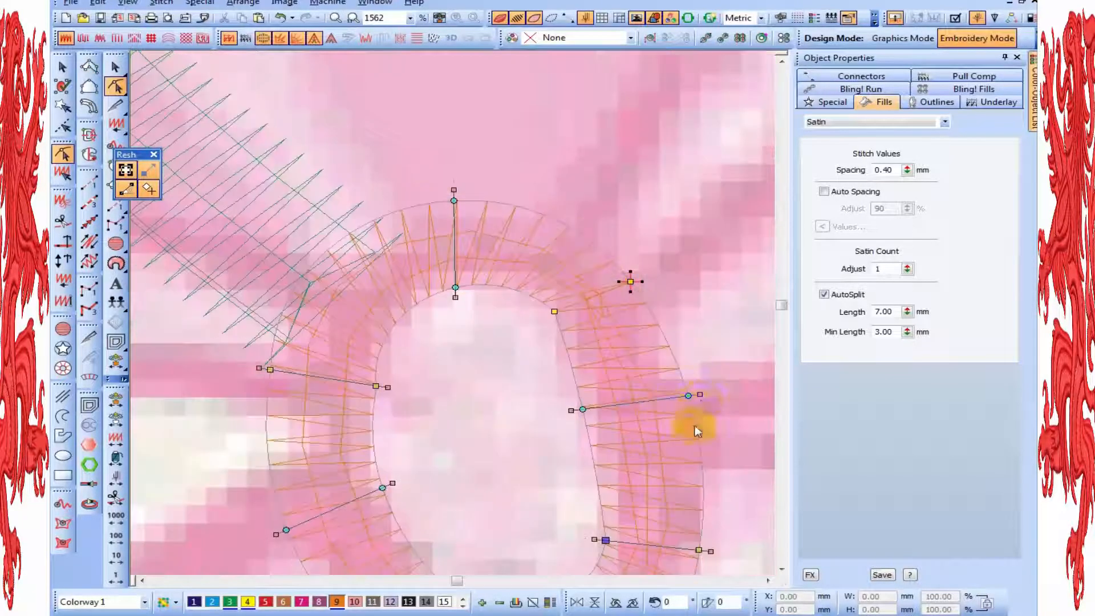
click(554, 330)
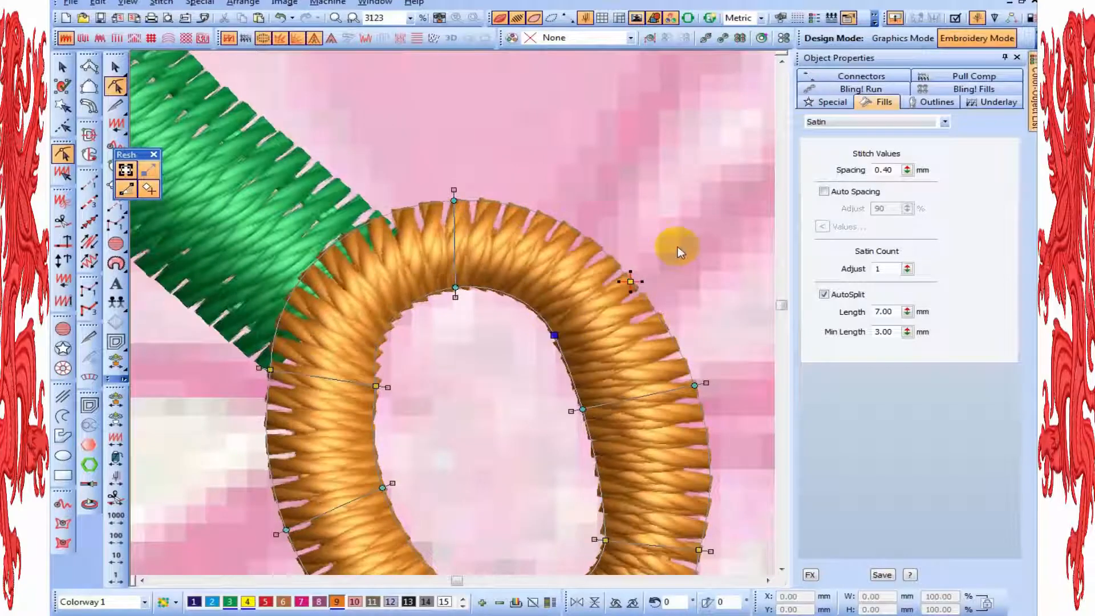
key(shift+z)
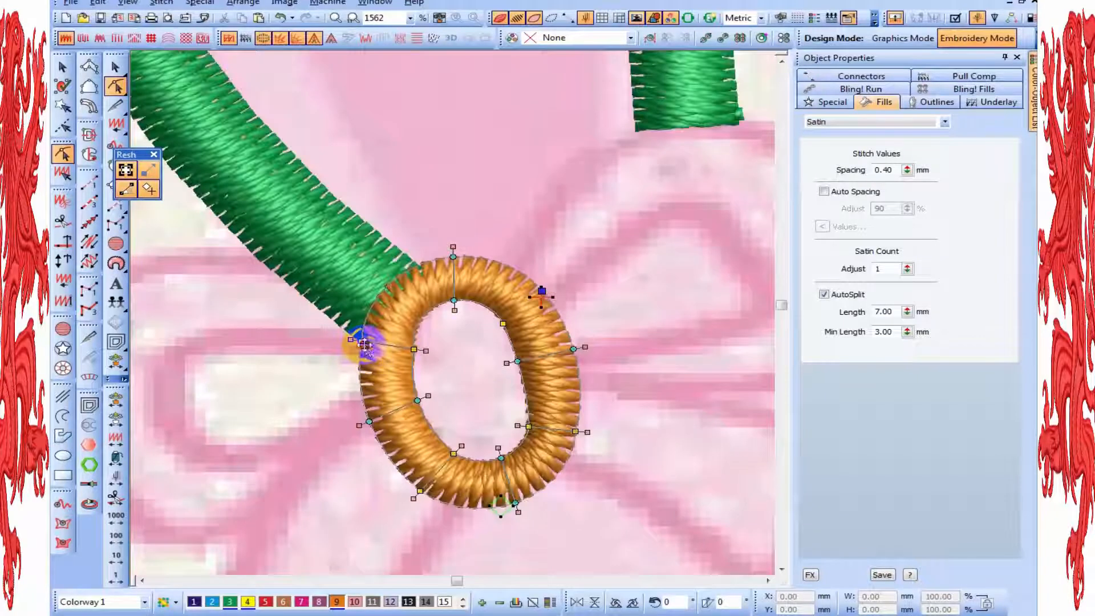
drag(360, 340, 411, 348)
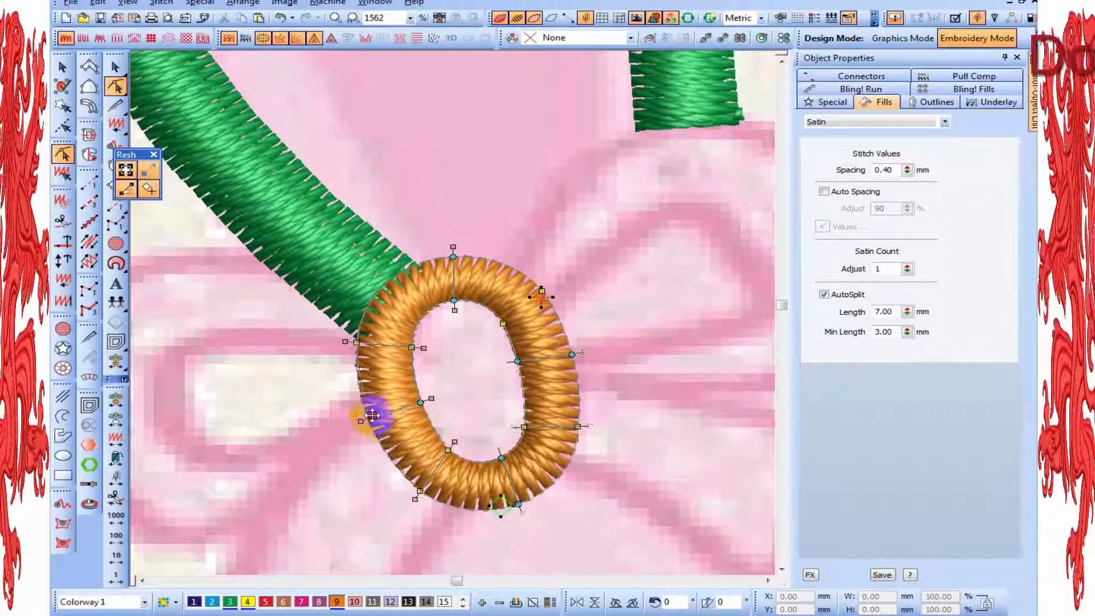
drag(372, 415, 369, 419)
drag(420, 491, 406, 480)
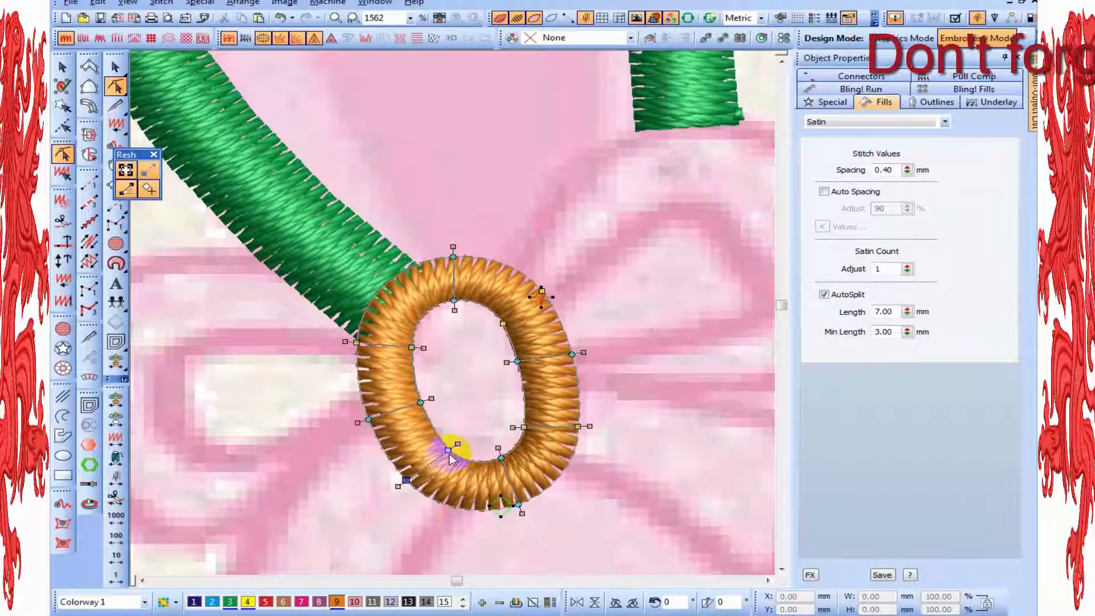
Smooth the inner and outer nodes around the upper part of the knot ring and finish reshaping
key(z)
drag(370, 381, 377, 358)
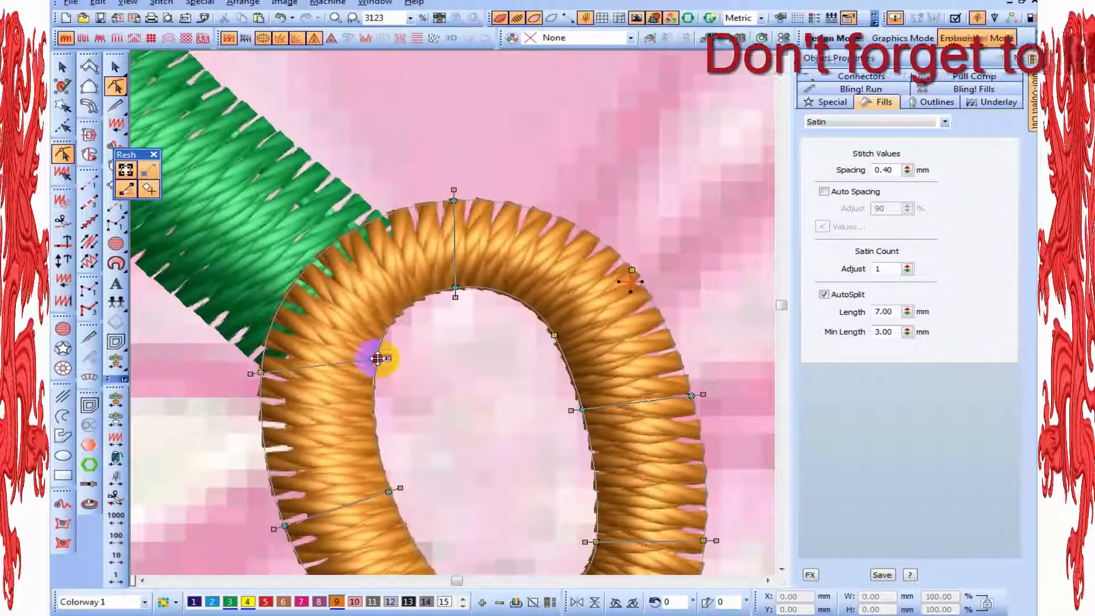
drag(455, 287, 447, 291)
click(551, 334)
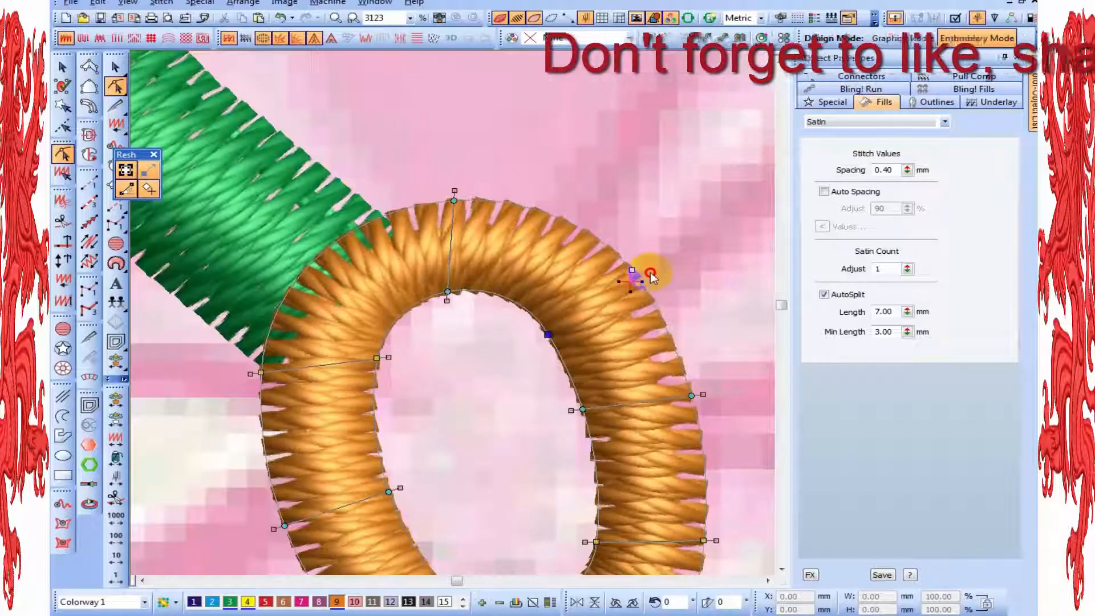
click(627, 269)
drag(453, 201, 428, 201)
key(shift+z)
key(shift+z)
key(shift+z)
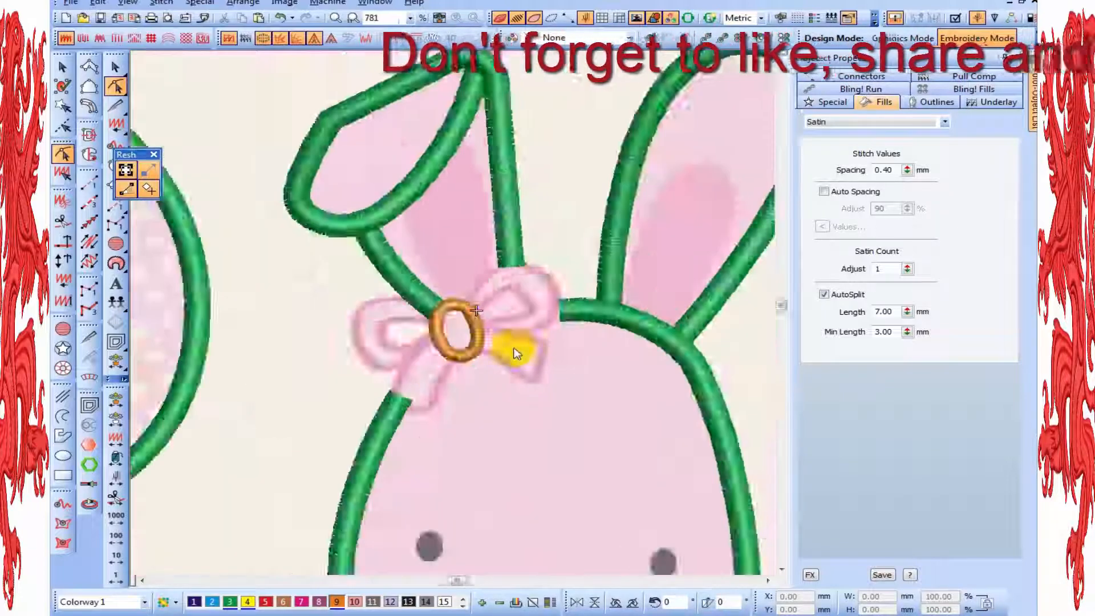
key(Escape)
Begin a satin column in colour 4 along the upper edge of the opening in the bow's left loop, starting at the knot
key(z)
key(t)
key(Page_Down)
key(t)
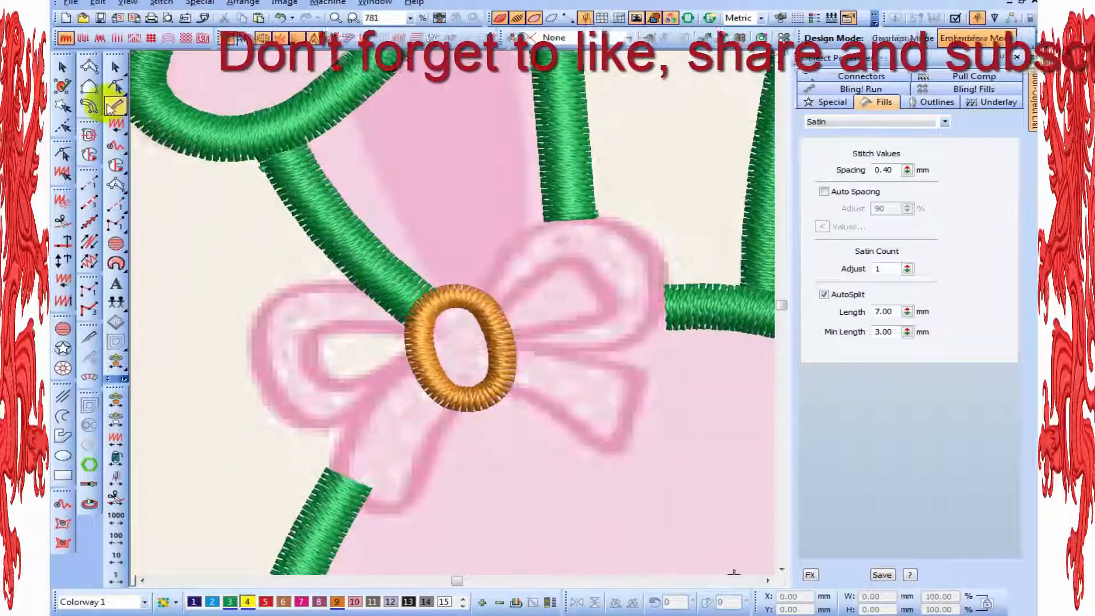
click(89, 67)
key(shift+z)
click(474, 361)
scroll(345, 467, down, 2)
scroll(374, 447, up, 4)
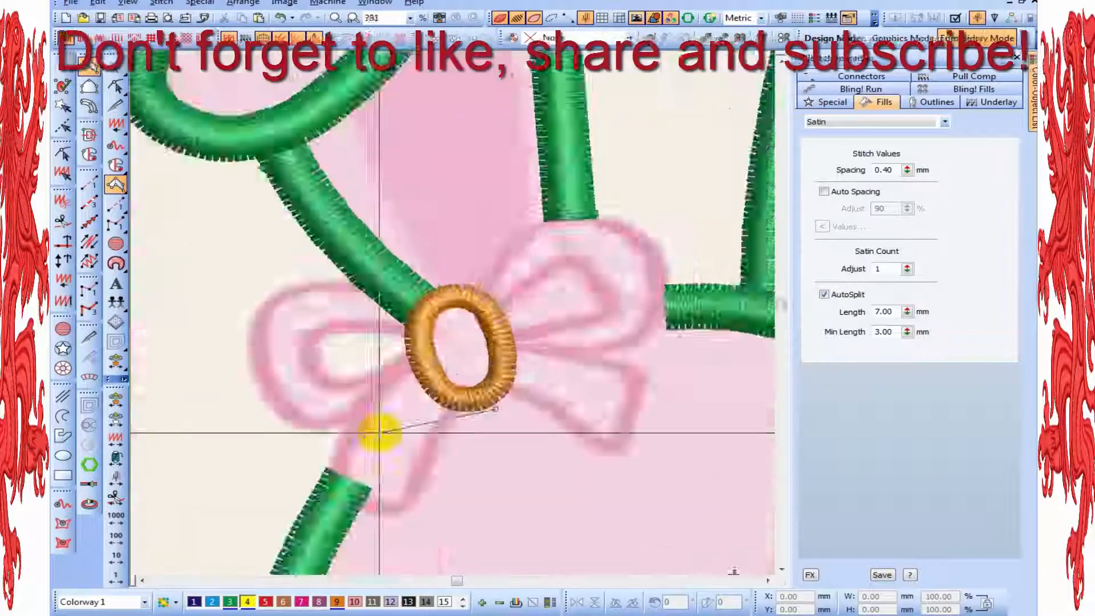
click(369, 324)
scroll(166, 365, up, 1)
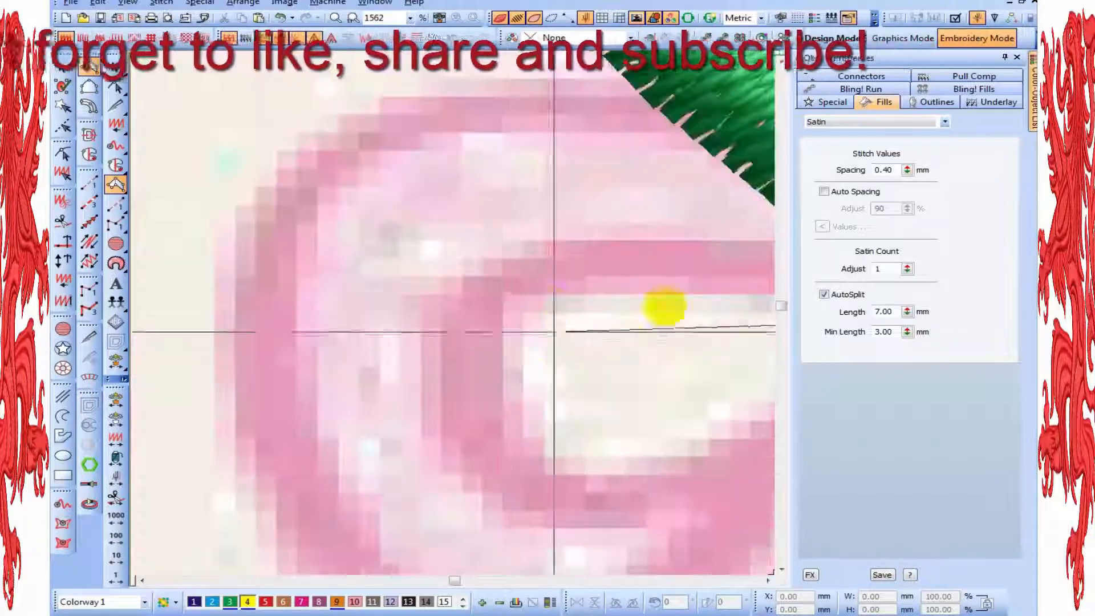
click(556, 309)
click(547, 235)
Continue the column around the opening's rounded end, back along its lower edge towards the knot, and complete it
click(518, 411)
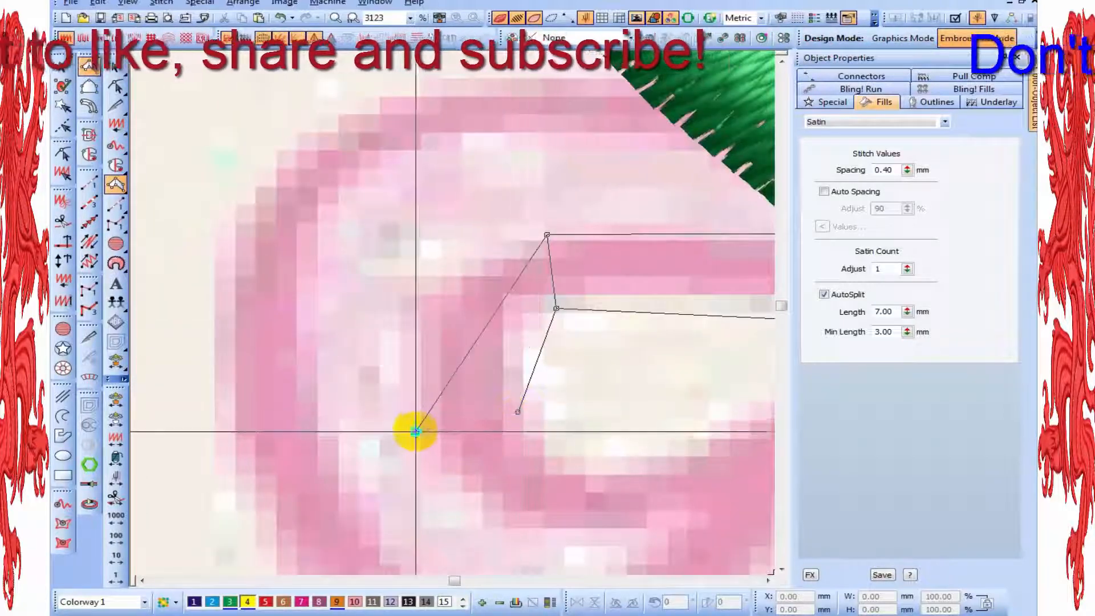
click(416, 430)
click(634, 324)
click(649, 376)
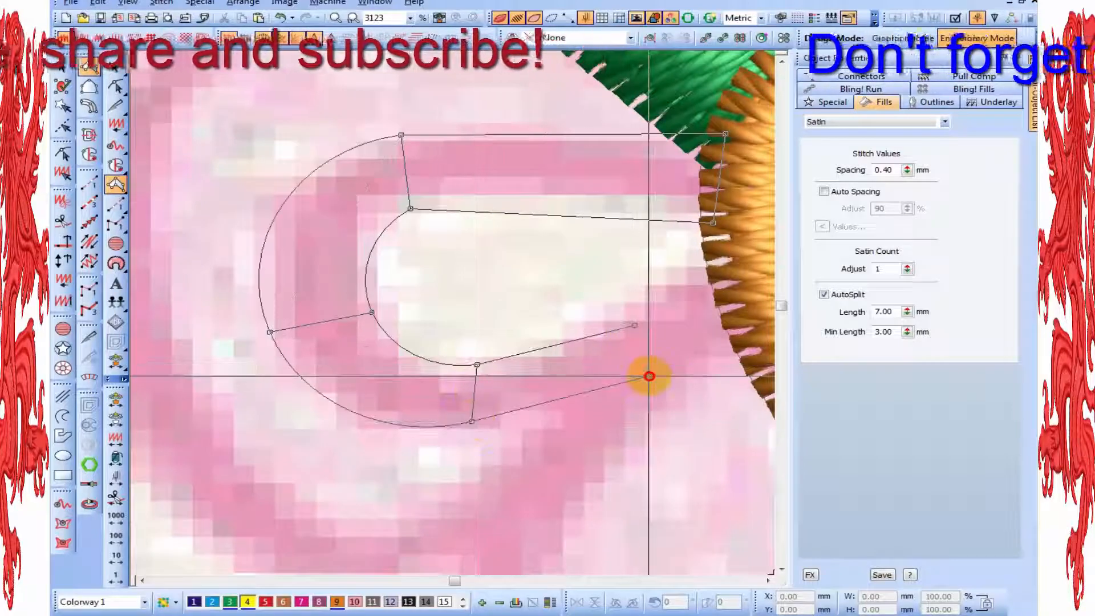
key(Return)
Reshape the column around the left loop's opening, adjusting its start, curve and end nodes for an even width
key(h)
click(712, 201)
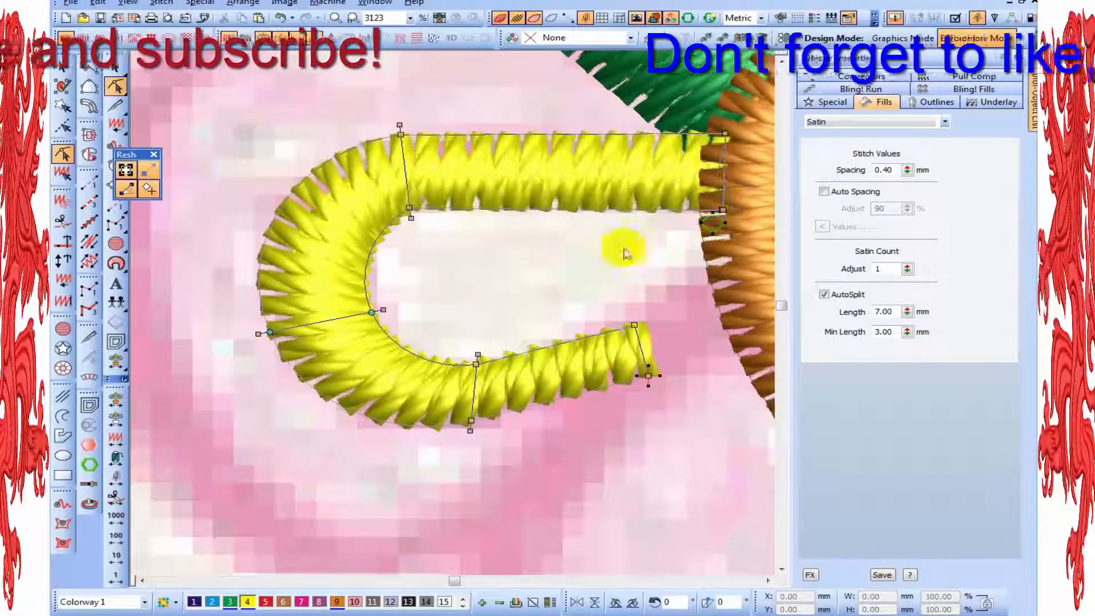
drag(409, 205, 433, 210)
drag(268, 315, 266, 309)
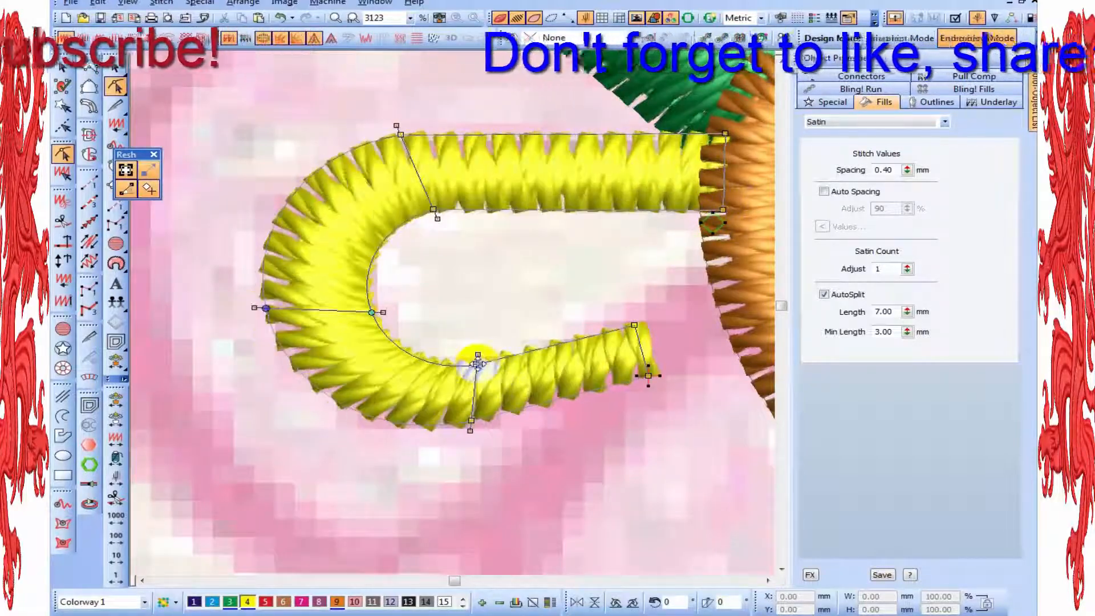
drag(476, 364, 468, 356)
drag(471, 421, 466, 432)
drag(651, 390, 649, 388)
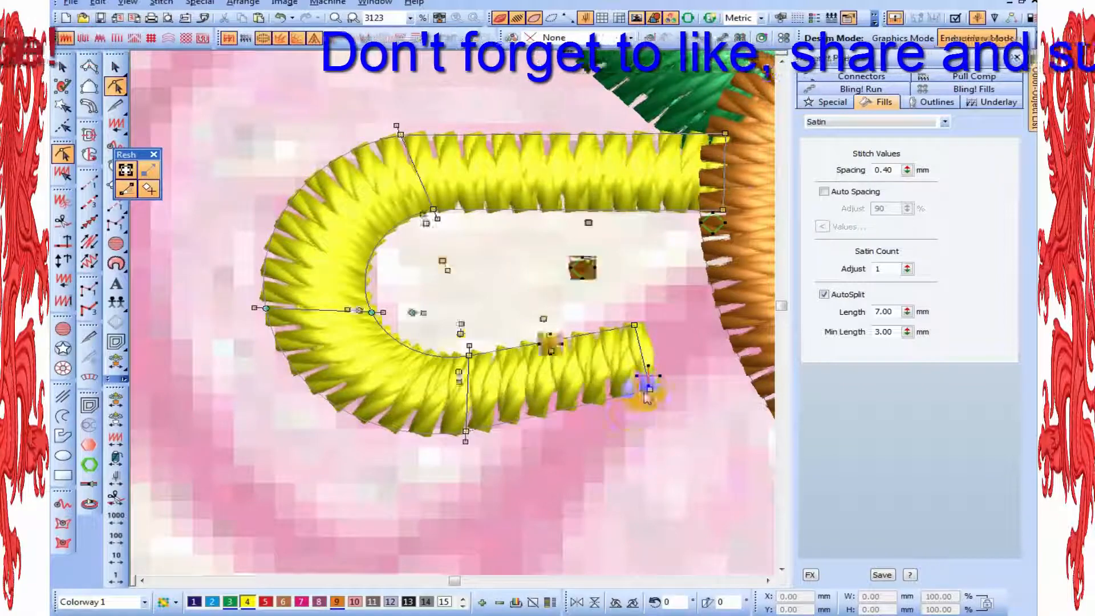
Finish reshaping the column inside the bow's left loop, recolour it to colour 9 and deselect it
scroll(645, 386, down, 2)
key(Escape)
scroll(592, 377, up, 1)
click(419, 264)
click(342, 603)
scroll(358, 345, down, 1)
click(358, 345)
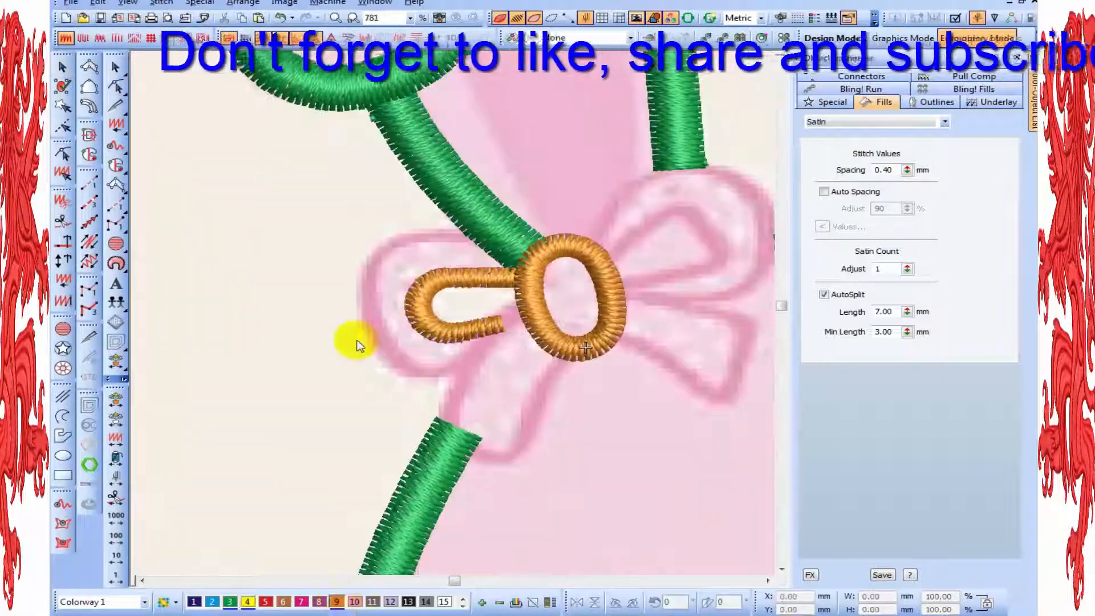
Begin a satin column in colour 9 on the bow's left loop outline, running from the knot along its upper edge
scroll(479, 245, up, 1)
key(h)
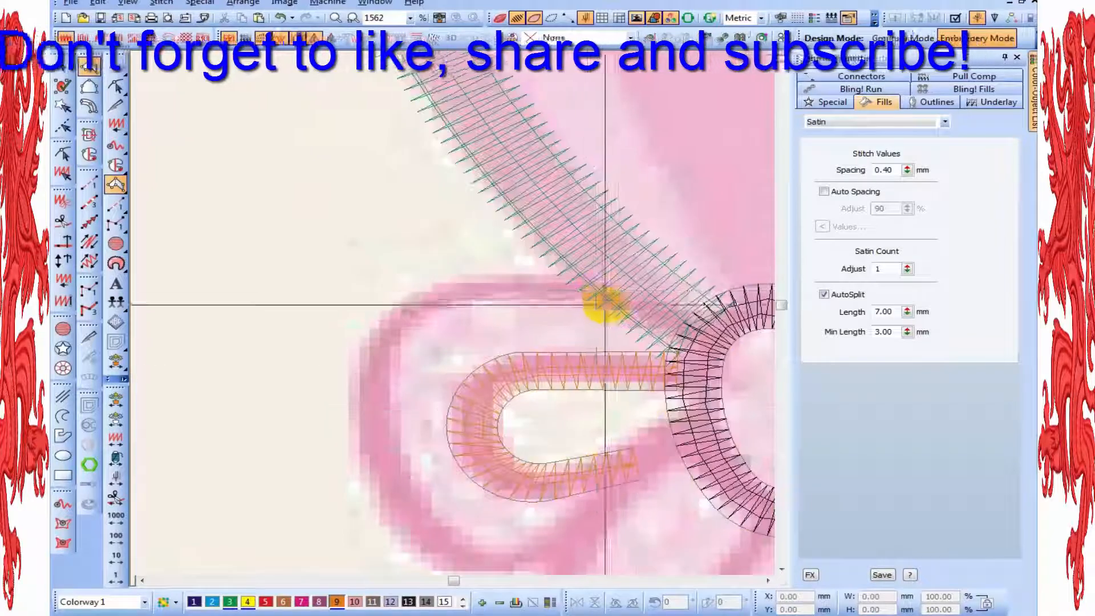
click(687, 349)
scroll(677, 313, up, 1)
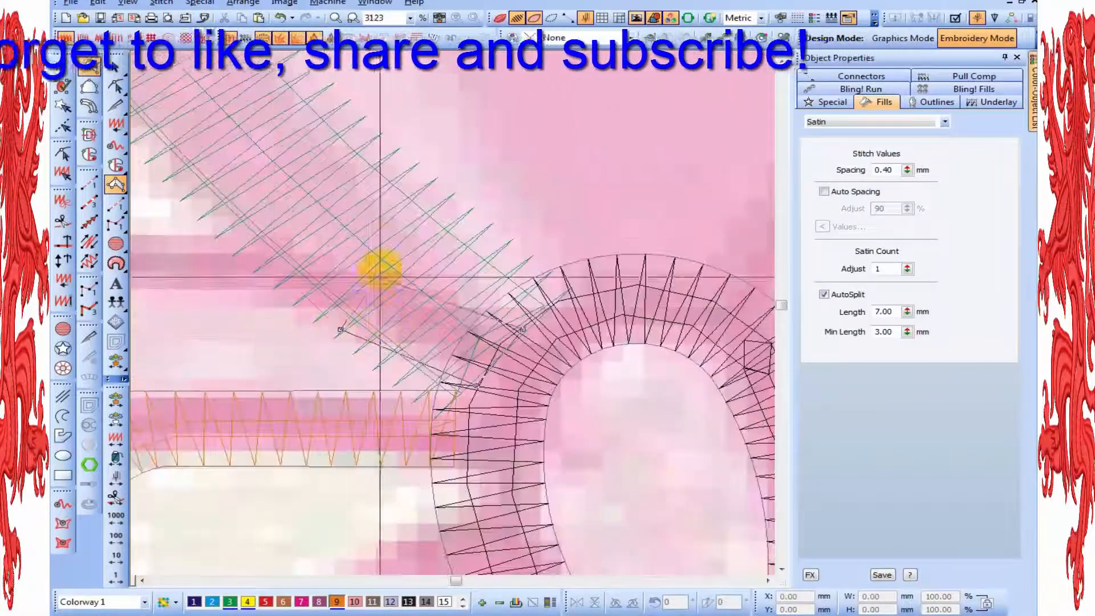
click(383, 269)
click(345, 330)
right_click(291, 318)
right_click(298, 251)
right_click(257, 369)
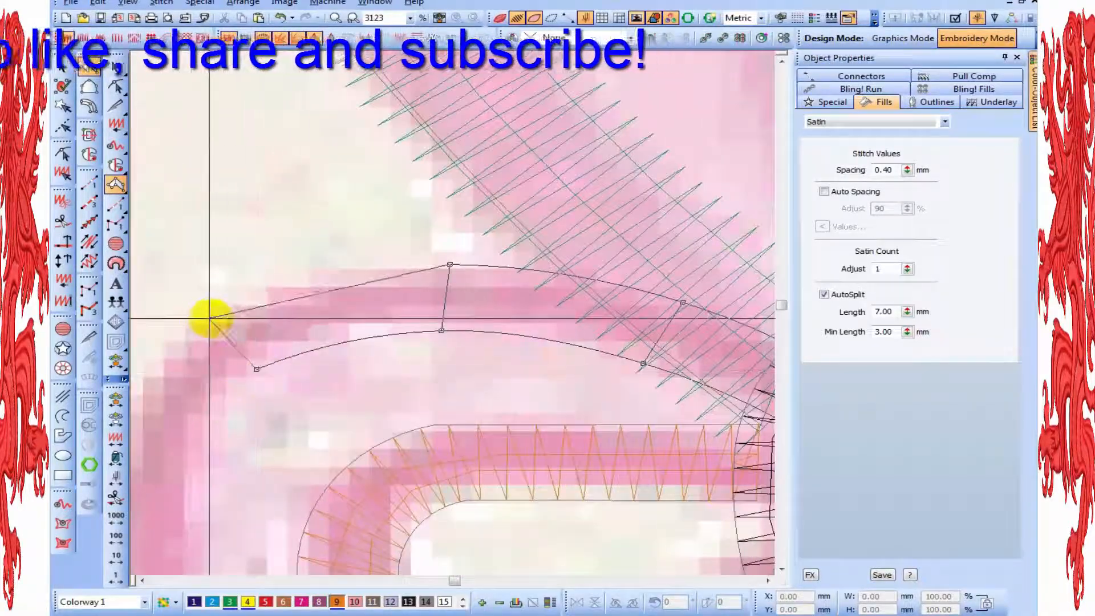
Continue the satin column around the rounded outer end of the bow's left loop outline
right_click(211, 318)
right_click(253, 367)
scroll(388, 482, down, 1)
scroll(477, 551, up, 1)
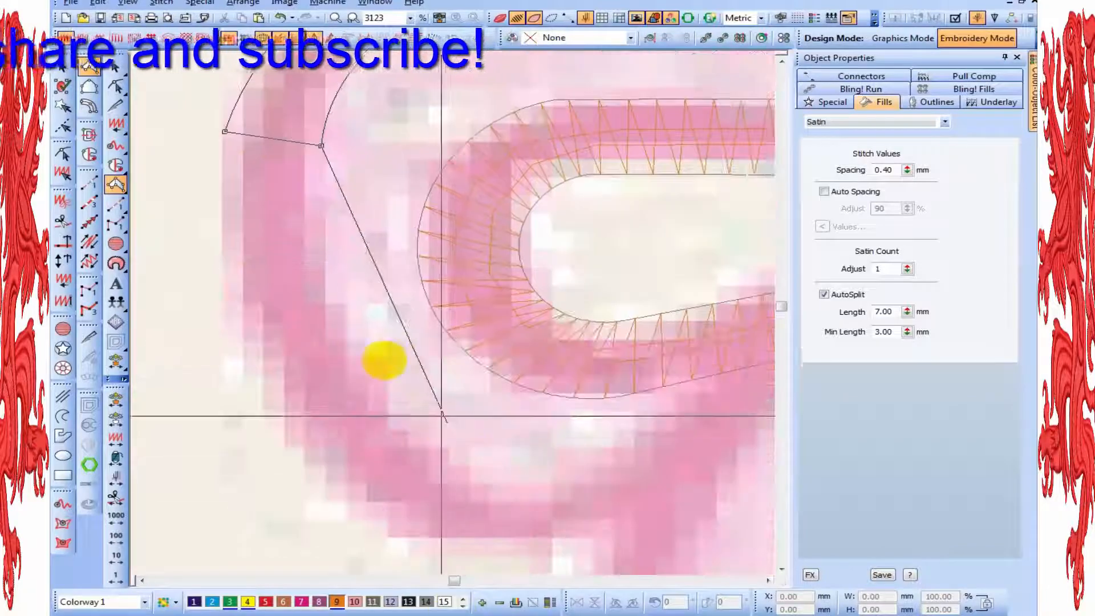
right_click(350, 327)
right_click(262, 359)
Extend the column along the left loop's lower edge to the bow's left ribbon tail and complete it
right_click(443, 451)
right_click(414, 416)
right_click(563, 365)
right_click(562, 443)
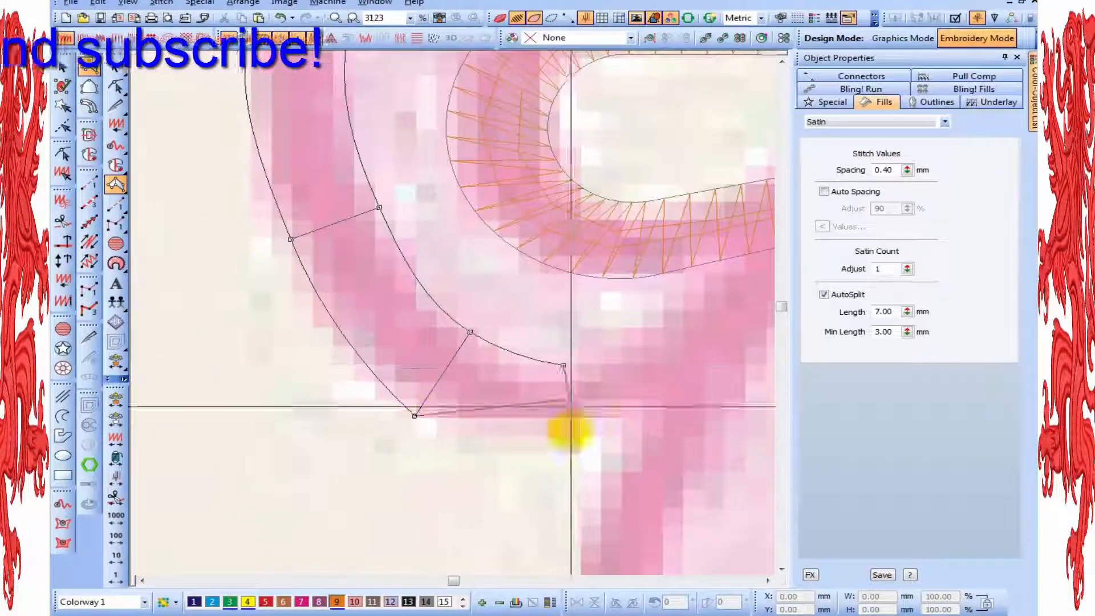
right_click(685, 325)
click(726, 376)
key(Return)
Reshape the left loop's outer column, adjusting nodes on its upper edge near the knot and on its lower inner edge
scroll(725, 375, down, 1)
key(t)
key(h)
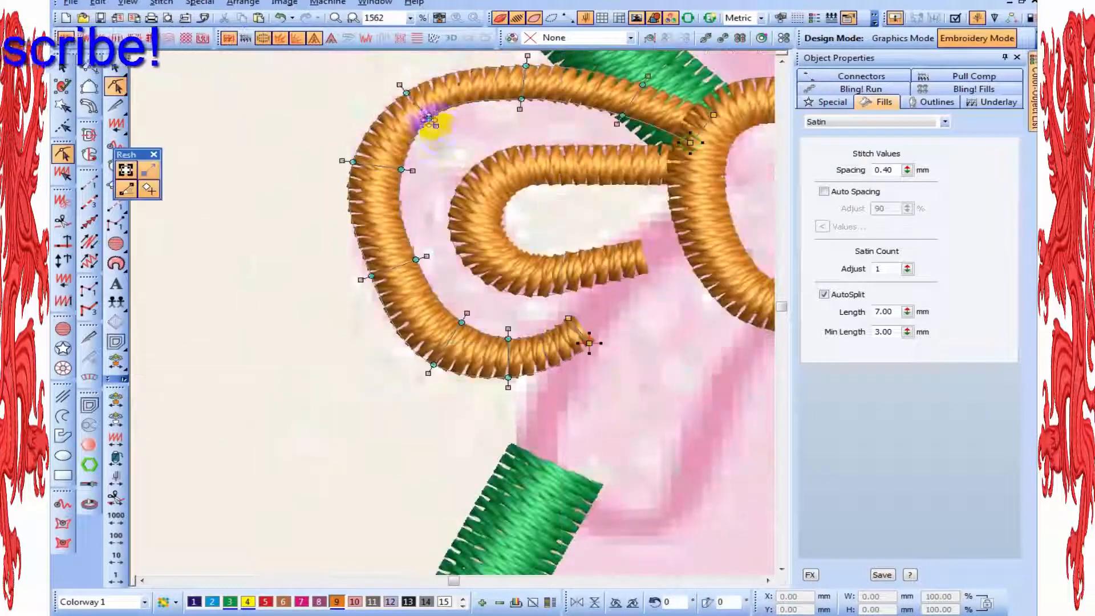
drag(530, 101, 529, 106)
drag(642, 85, 637, 77)
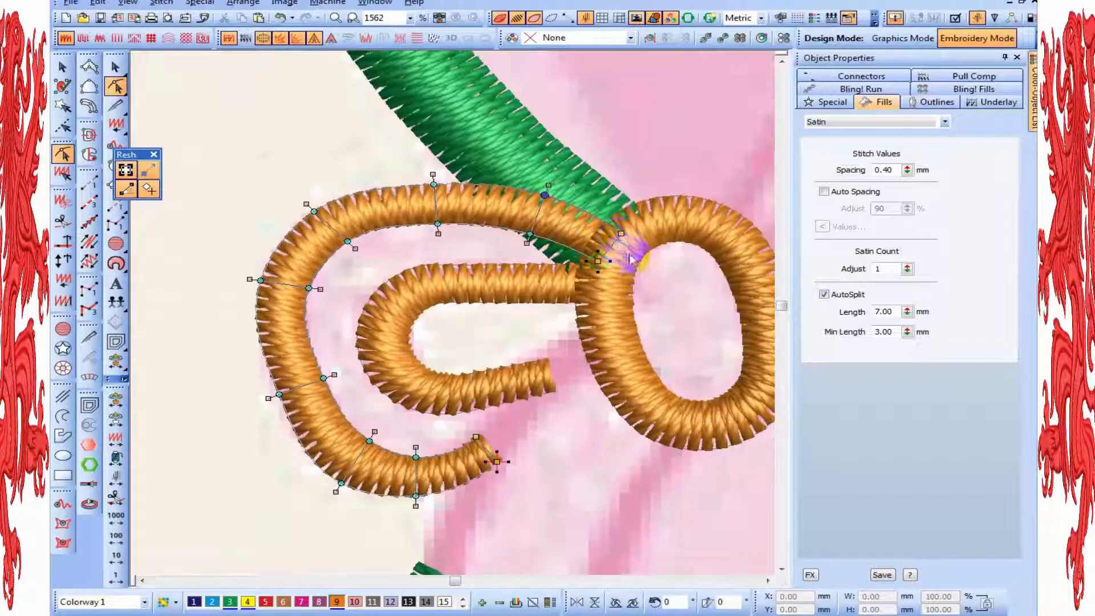
drag(545, 195, 543, 200)
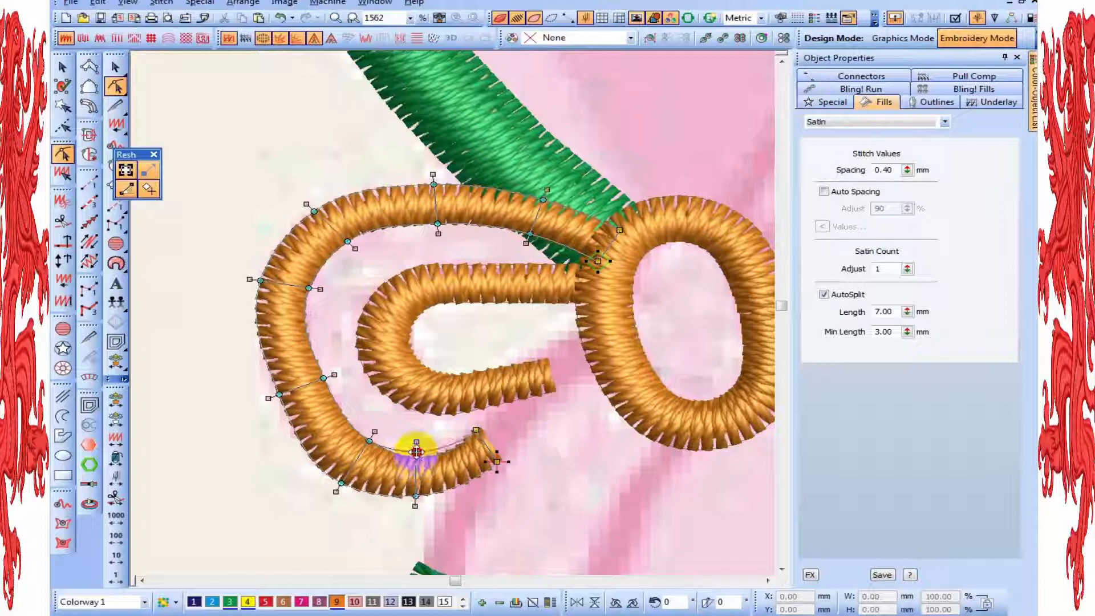
drag(416, 453, 414, 452)
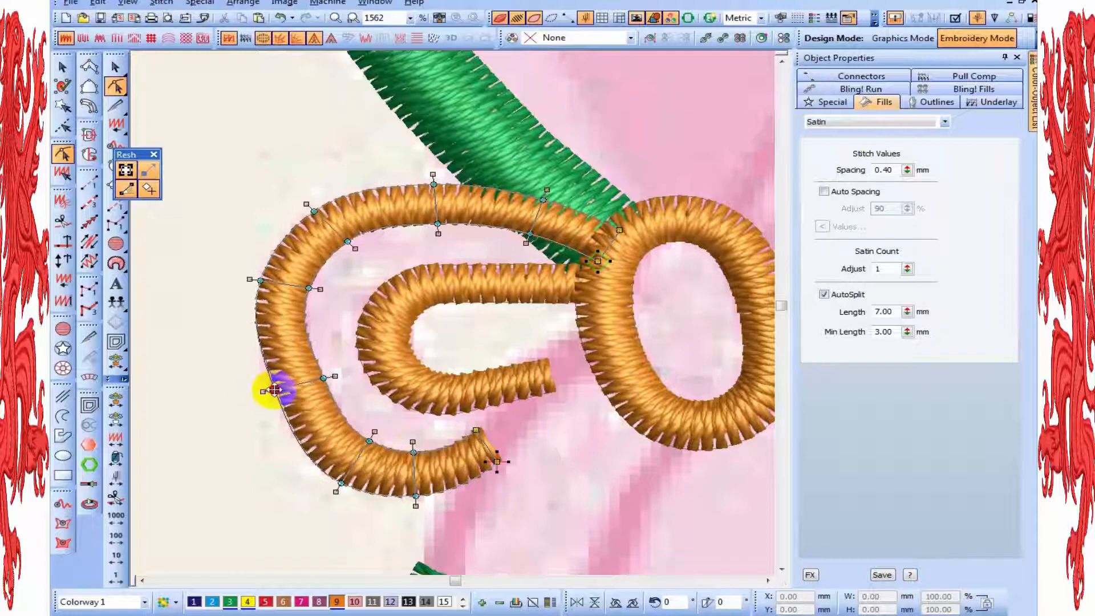
Finish reshaping the outer column's nodes at its rounded end and beside the knot for an even width, and deselect it
click(275, 390)
click(322, 372)
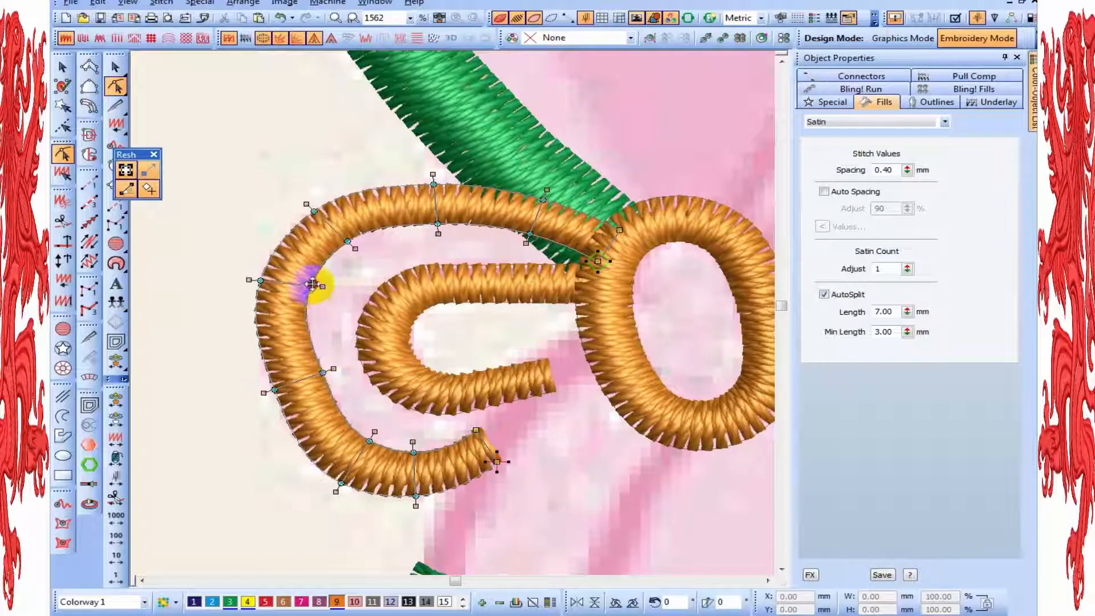
click(313, 283)
click(349, 242)
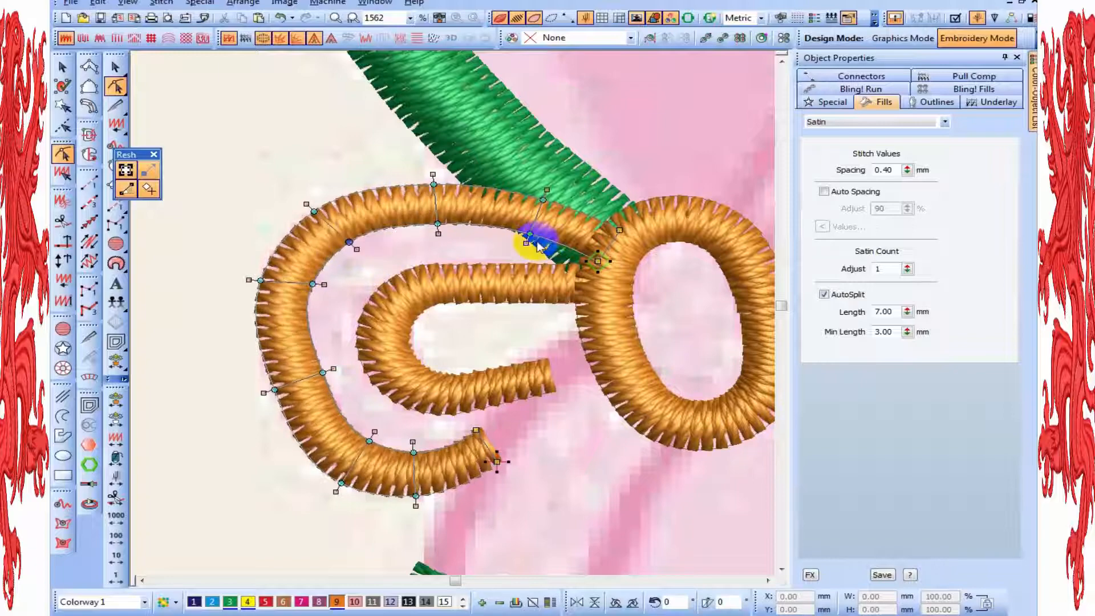
click(533, 237)
scroll(587, 318, down, 3)
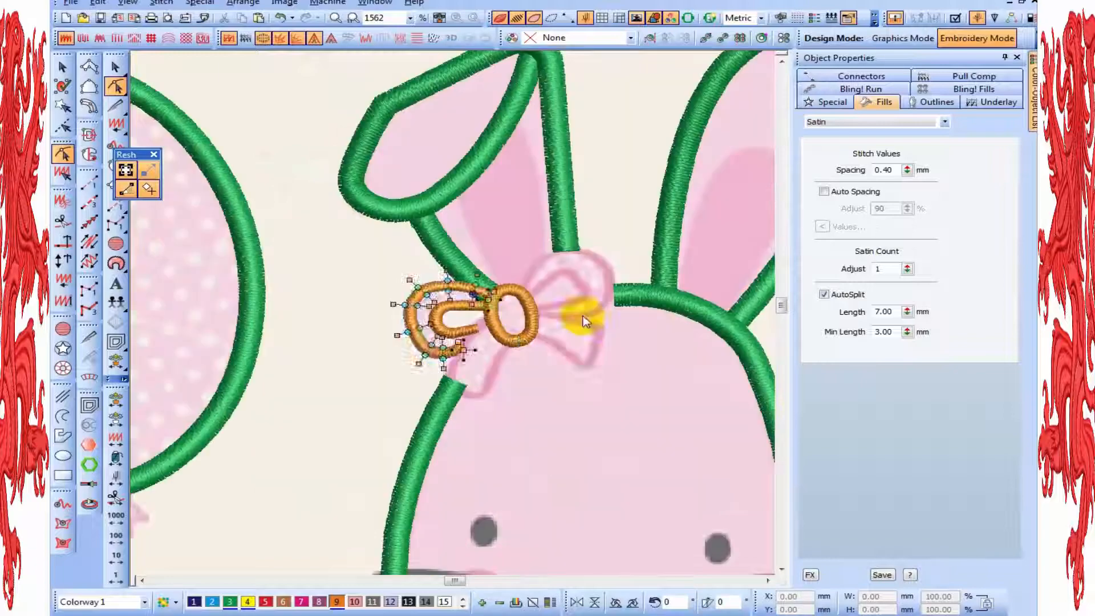
key(Escape)
scroll(485, 357, up, 1)
scroll(484, 357, up, 3)
click(497, 463)
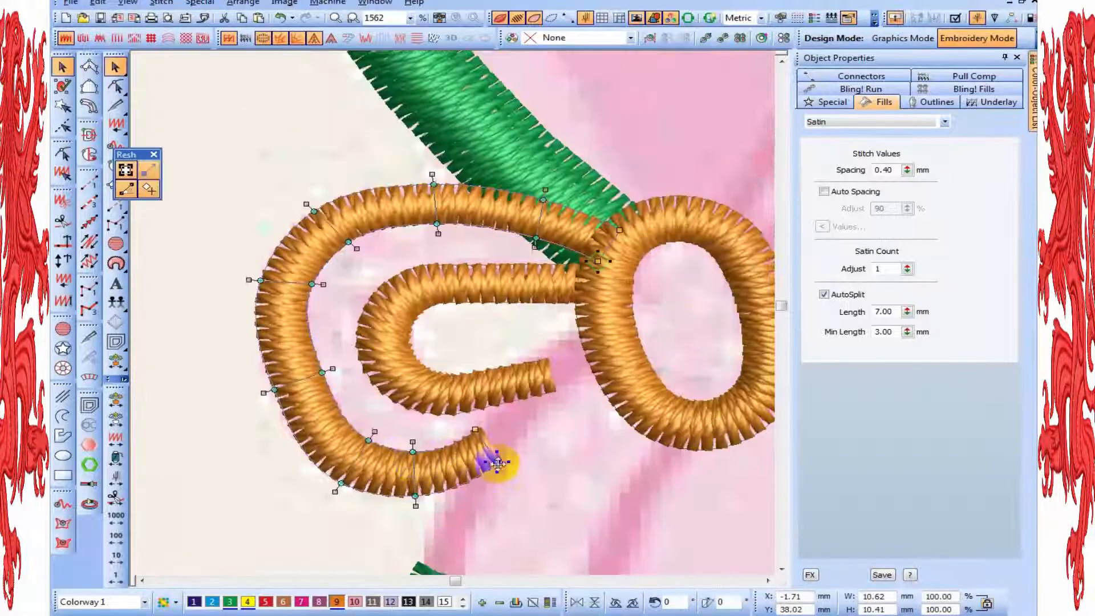
scroll(582, 395, down, 2)
key(Escape)
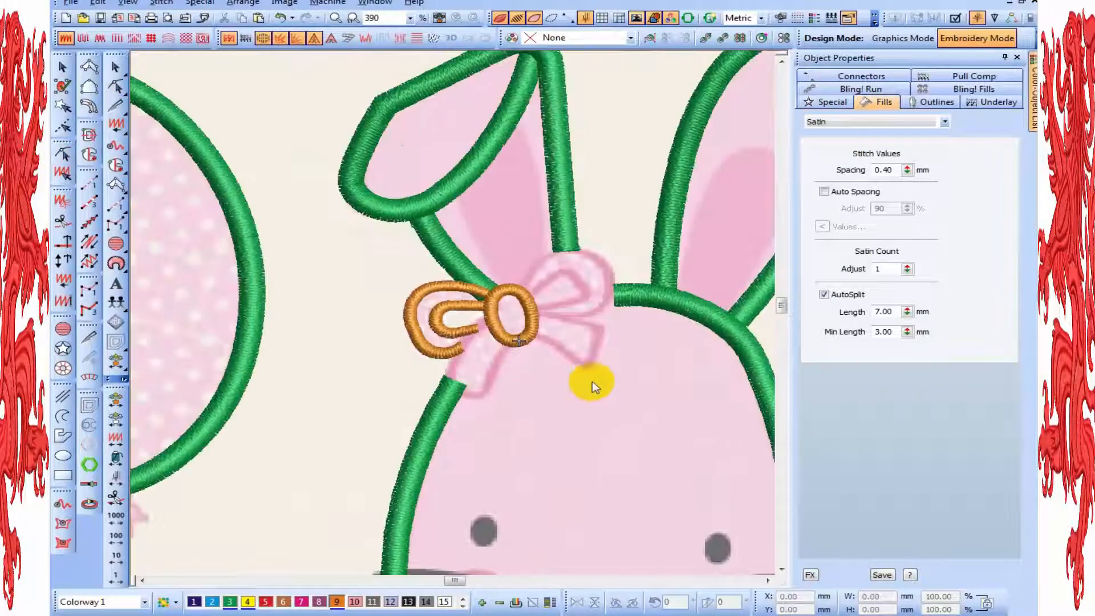
Begin a satin column in colour 9 on the bow's left ribbon tail, running from the knot down past the left loop
scroll(587, 377, up, 1)
scroll(592, 381, down, 2)
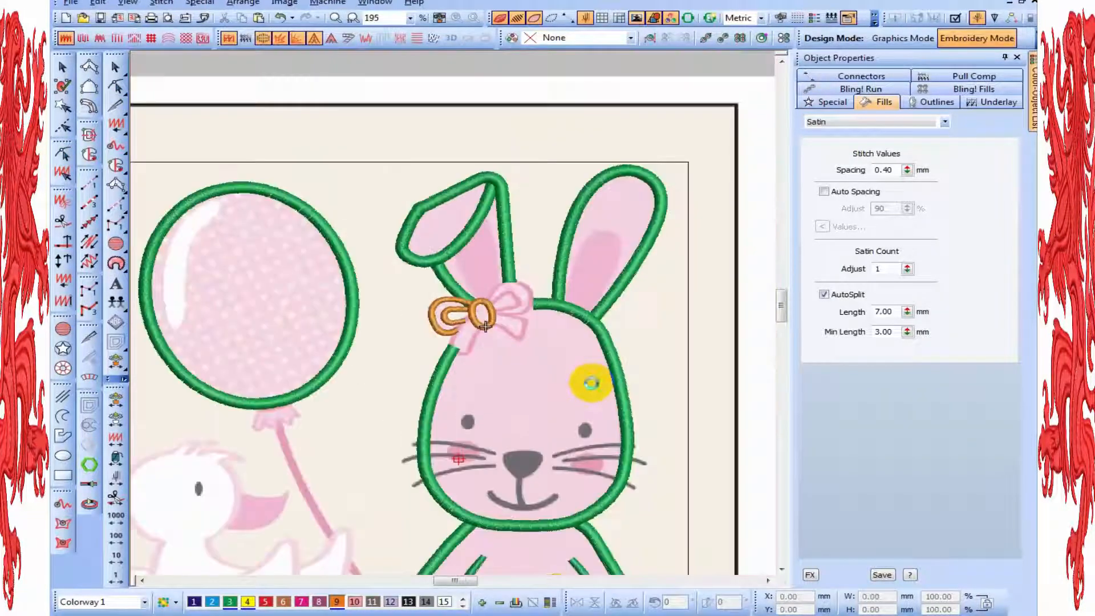
scroll(592, 381, up, 1)
click(89, 67)
scroll(570, 433, up, 1)
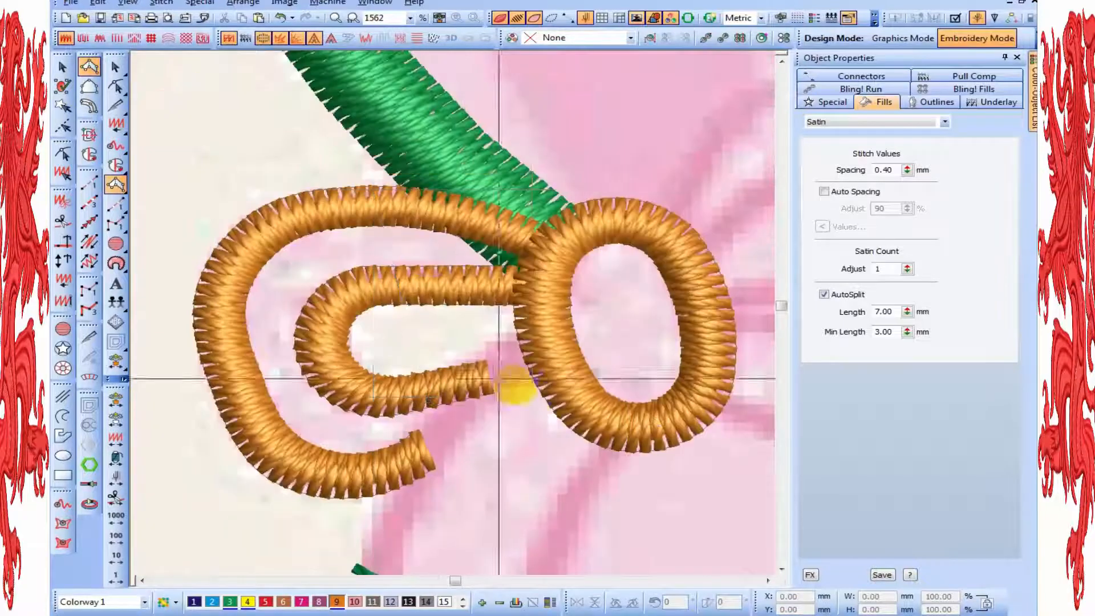
click(527, 388)
click(537, 363)
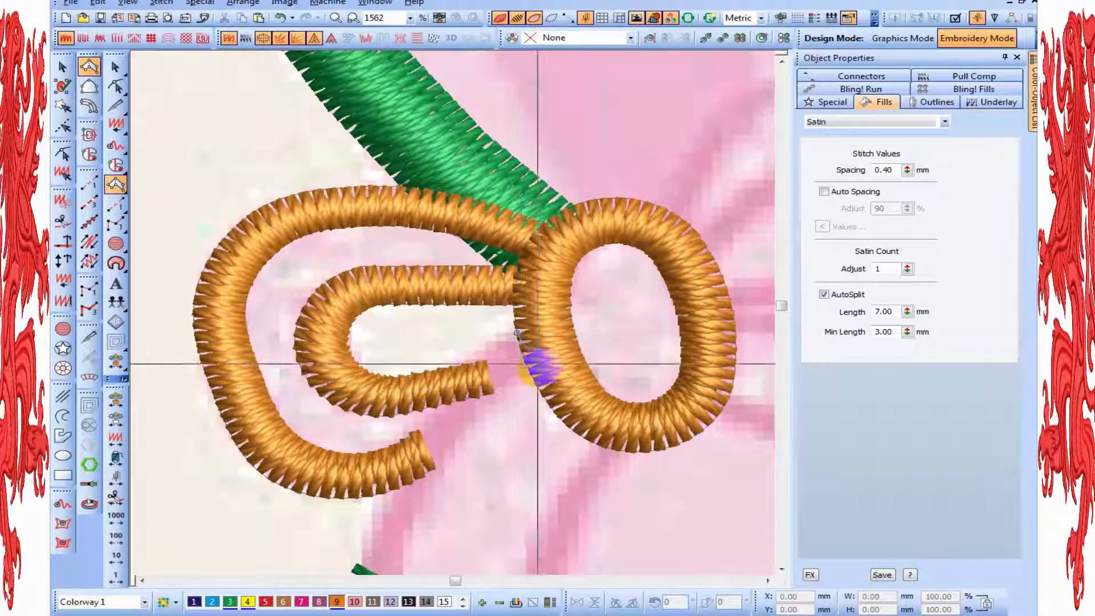
key(c)
click(487, 318)
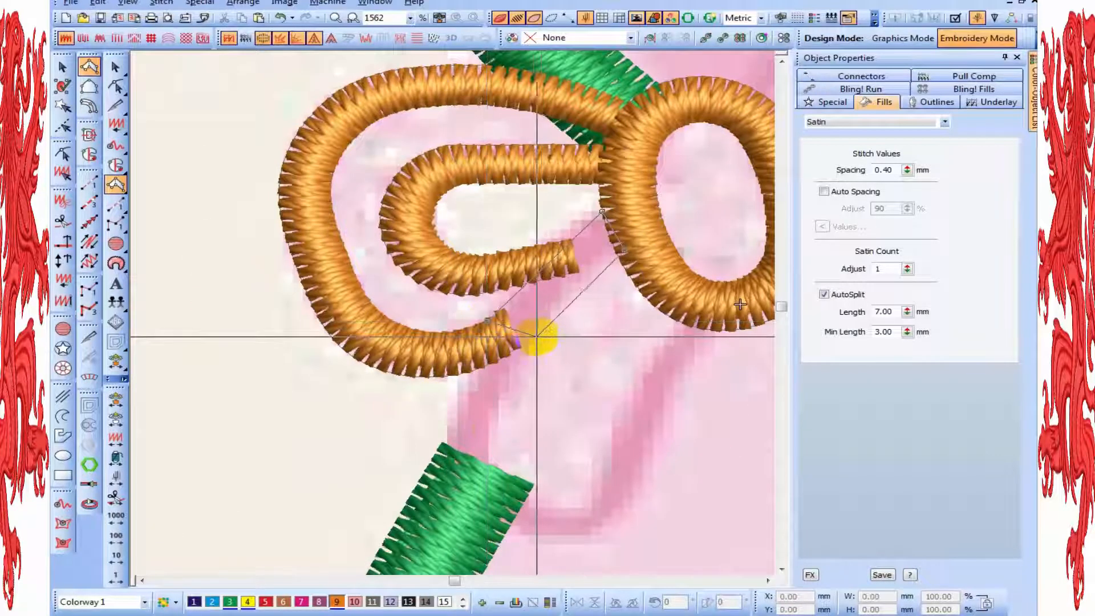
click(534, 334)
Continue the column down the tail's outer side over the bunny's head outline and around the tail's lower end
key(c)
key(z)
key(t)
click(471, 358)
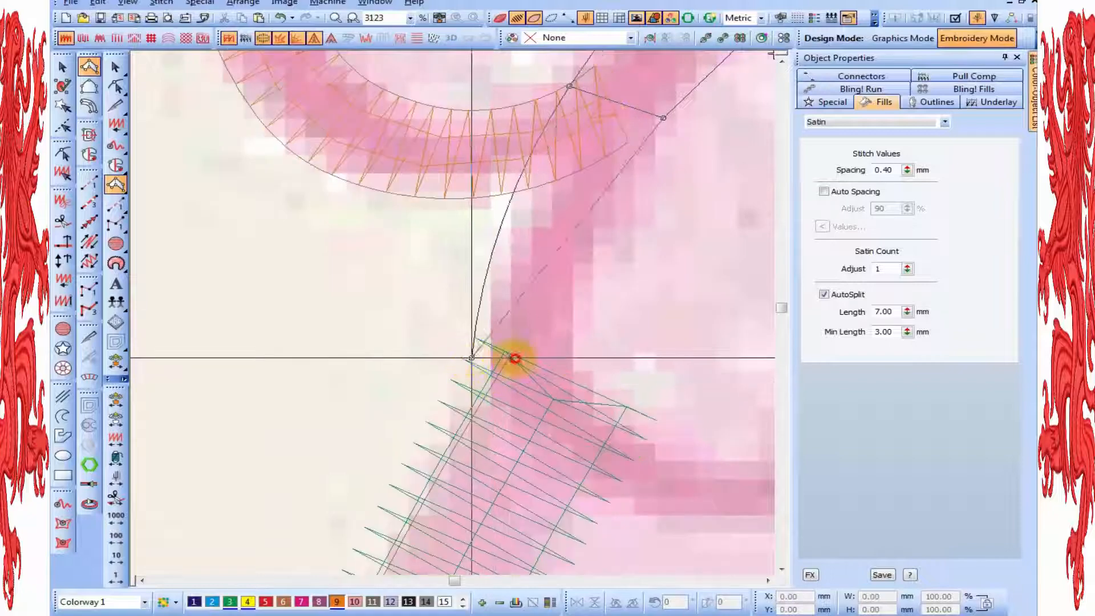
click(573, 357)
key(c)
click(496, 398)
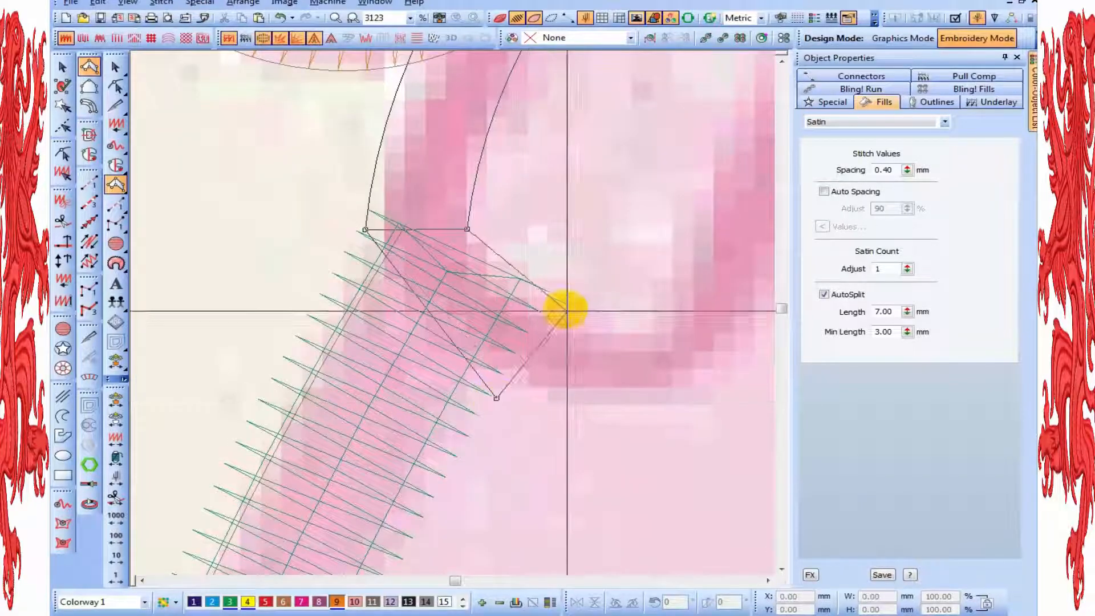
right_click(540, 298)
key(c)
right_click(626, 317)
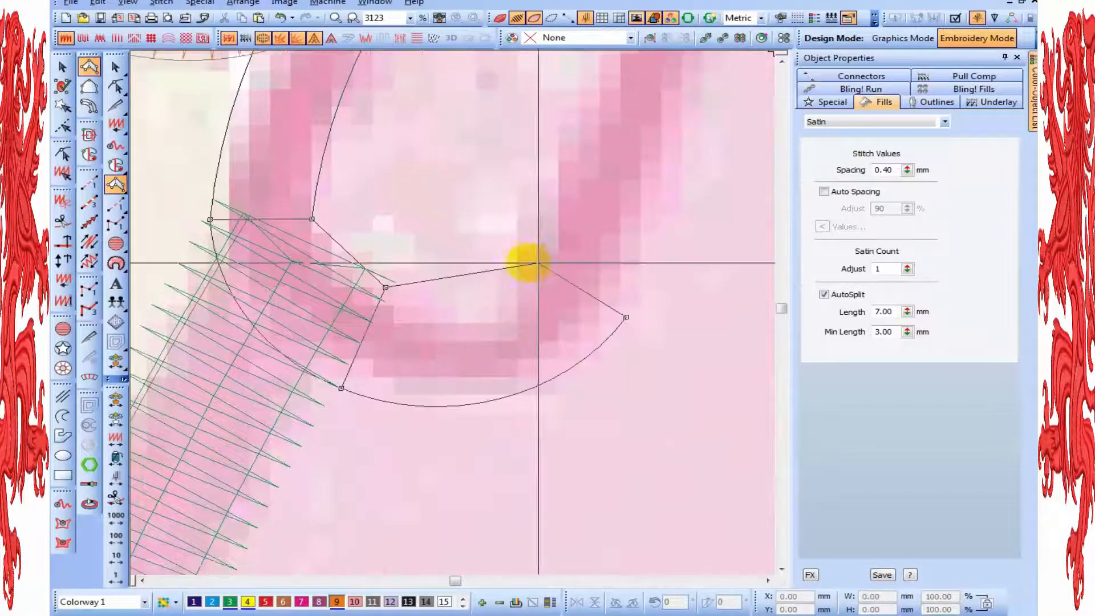
right_click(521, 263)
Run the column up the tail's inner side back to the knot and complete it
key(shift+z)
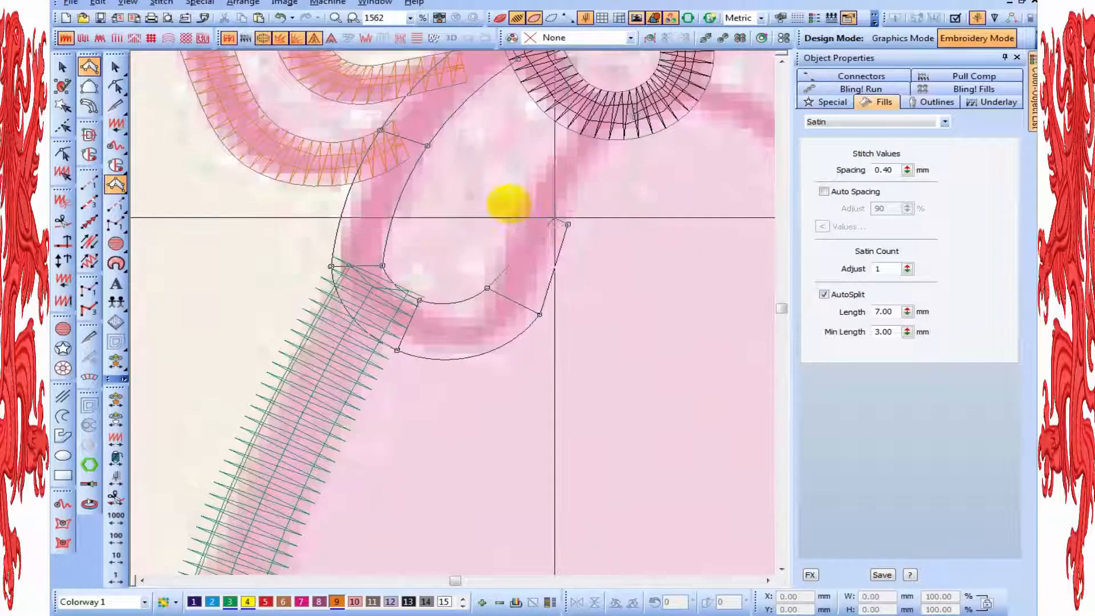
right_click(511, 205)
click(617, 139)
click(576, 122)
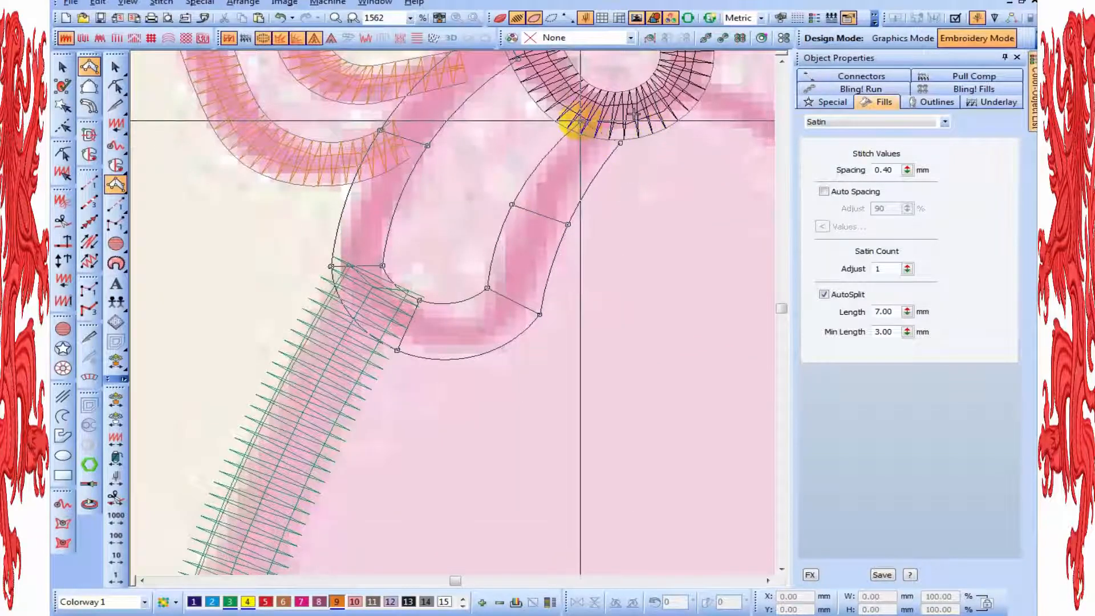
key(Return)
Reshape the tail's column around its lower end, moving the inner and outer curve nodes to even its width
key(shift+z)
key(z)
key(h)
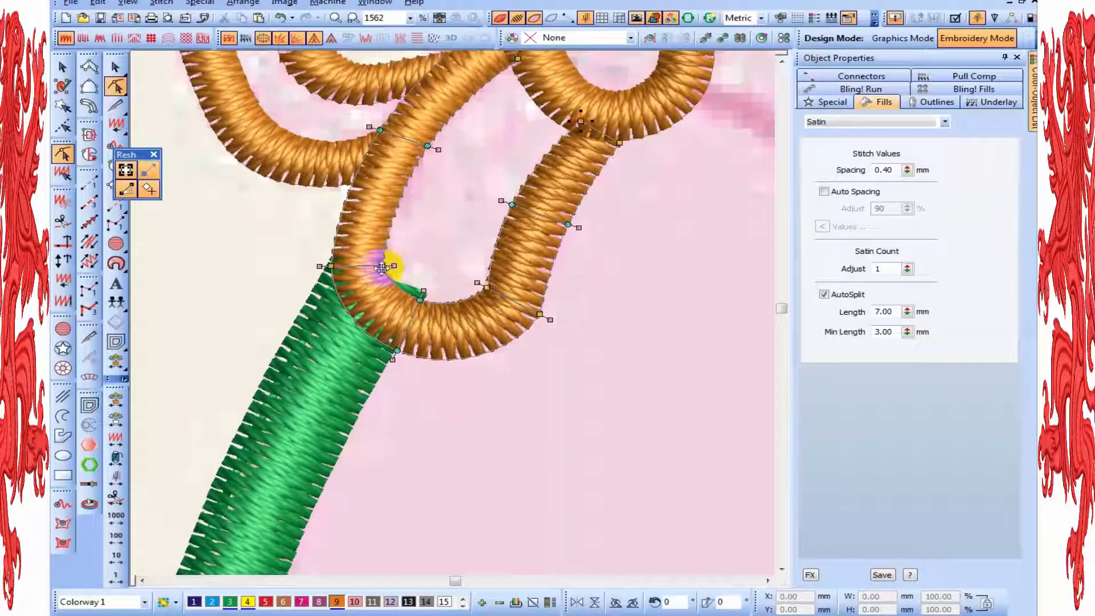
drag(385, 265, 385, 259)
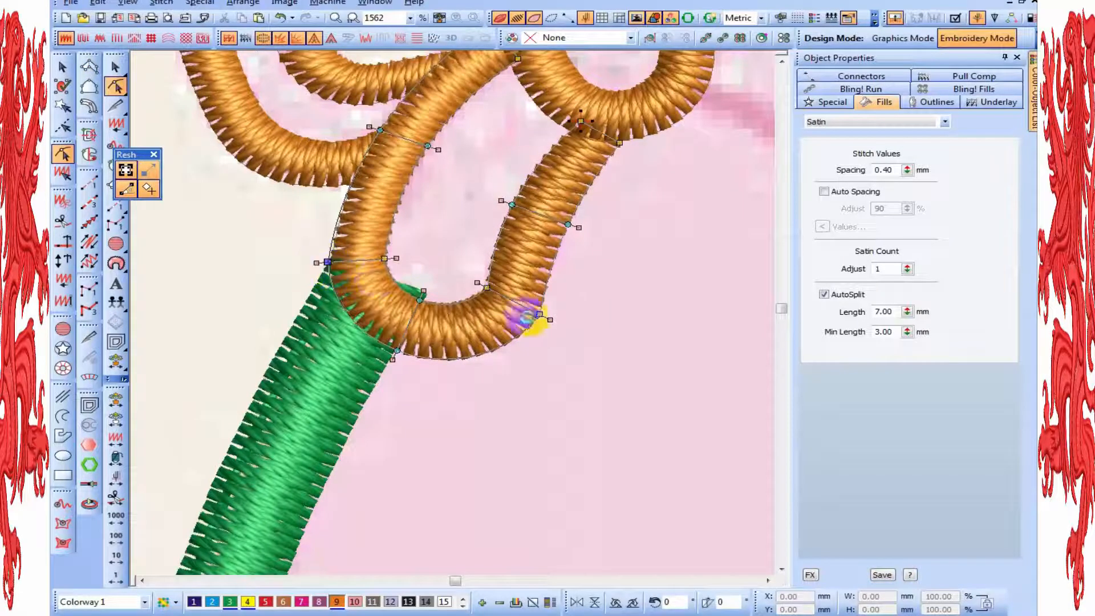
click(539, 314)
drag(532, 312, 533, 307)
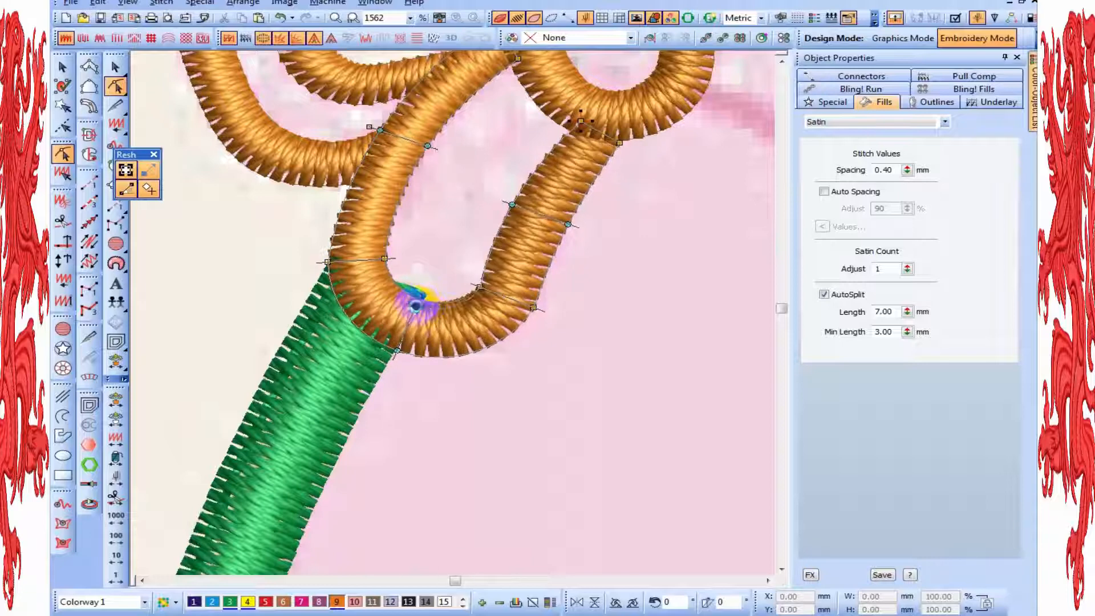
drag(416, 306, 416, 301)
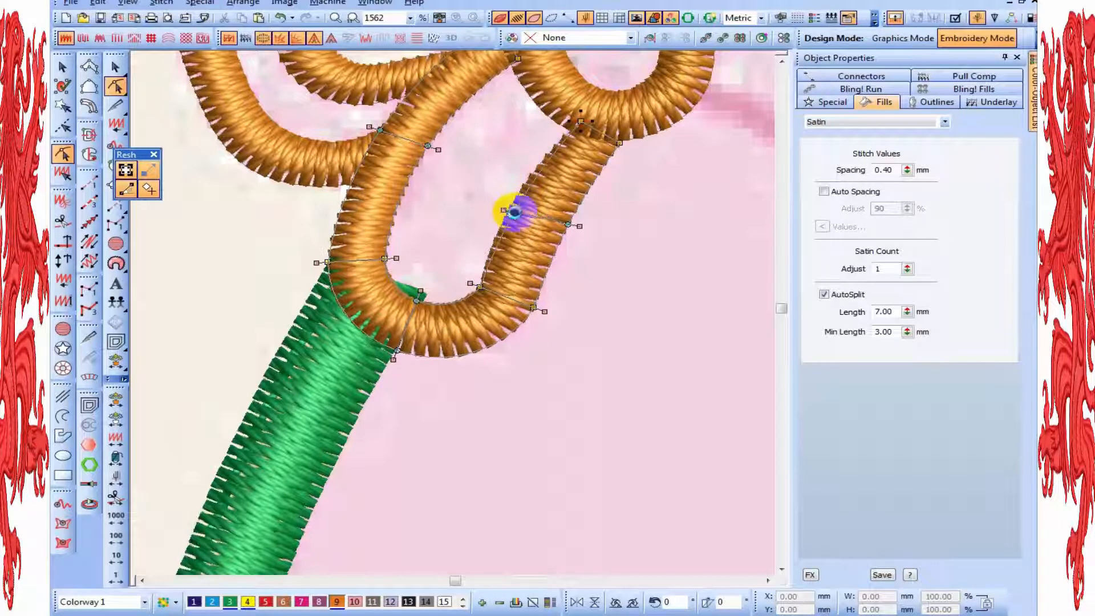
Narrow the tail column's inner side by adjusting its outer-edge nodes up to the knot, and deselect it
click(570, 224)
click(533, 311)
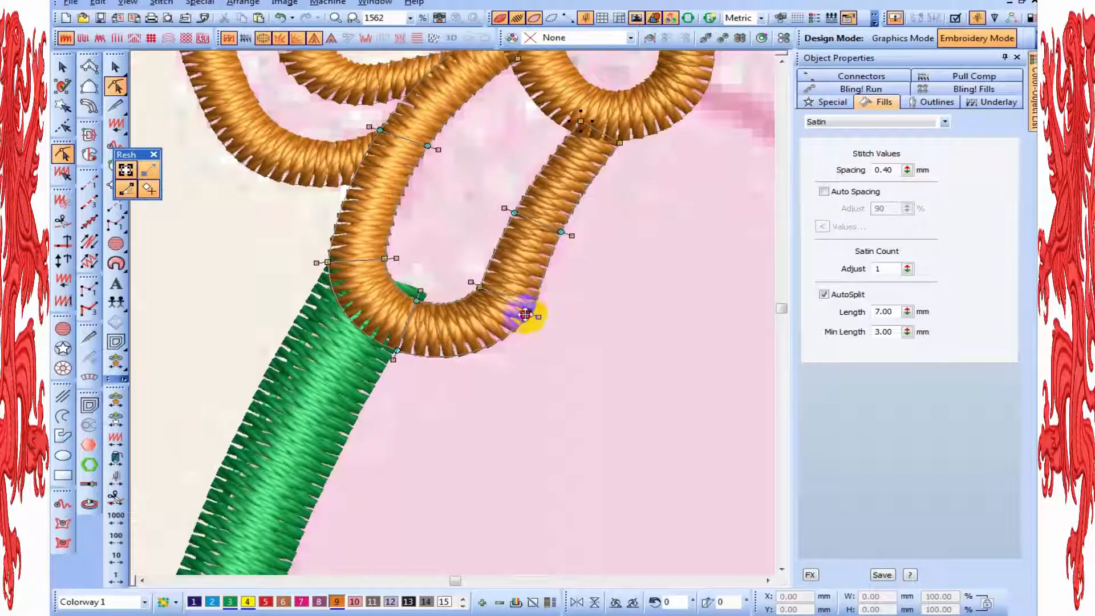
drag(525, 315, 525, 315)
drag(671, 141, 617, 141)
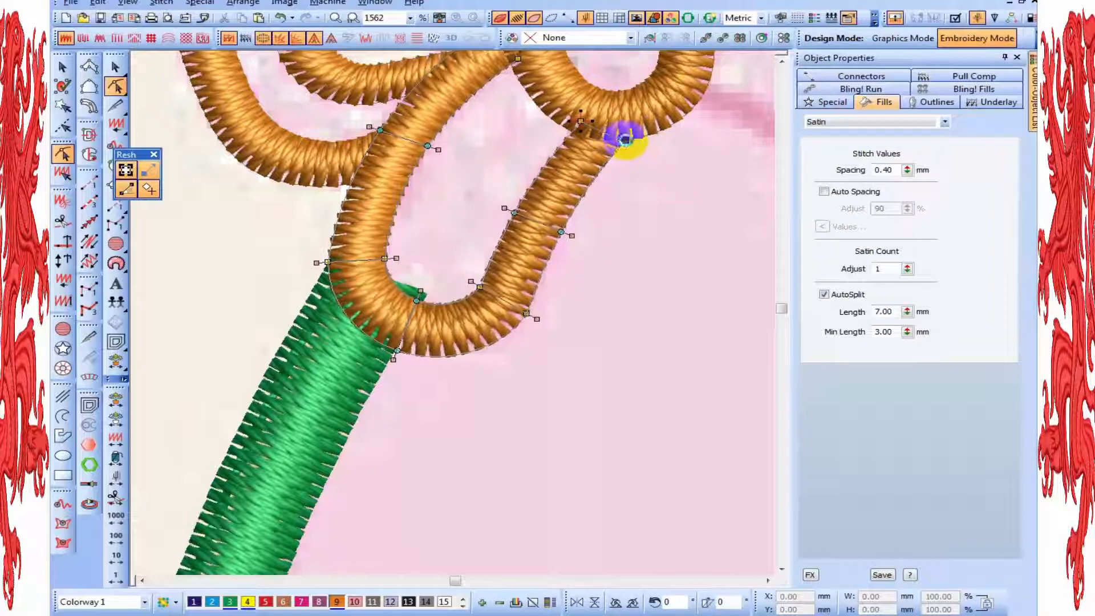
scroll(626, 141, down, 1)
key(Escape)
scroll(514, 292, down, 2)
scroll(512, 290, up, 2)
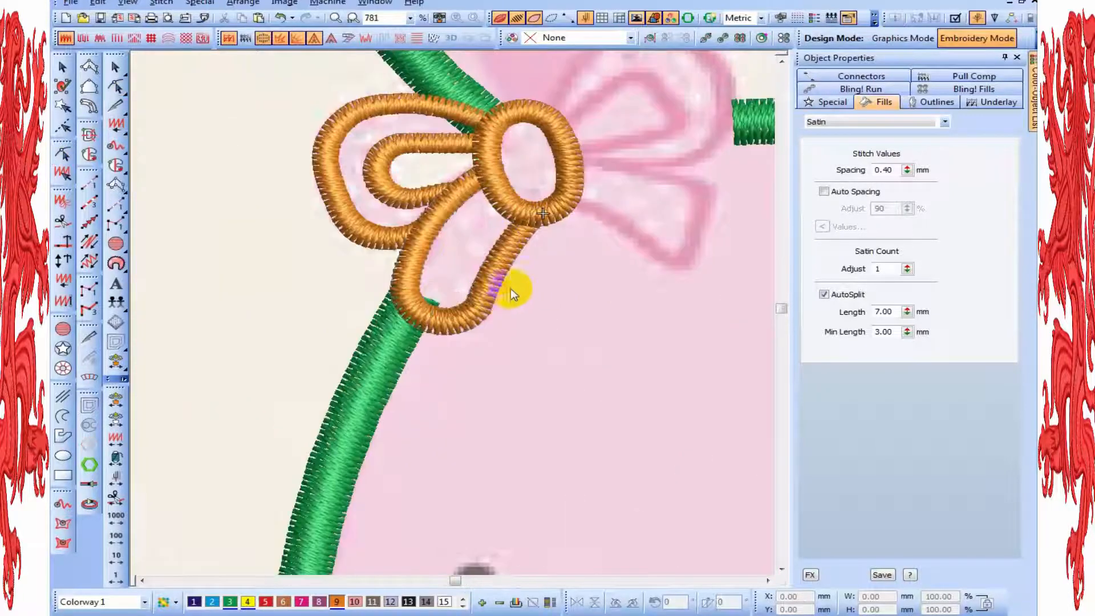
click(490, 275)
key(t)
key(Escape)
key(ctrl+Left)
key(ctrl+Left)
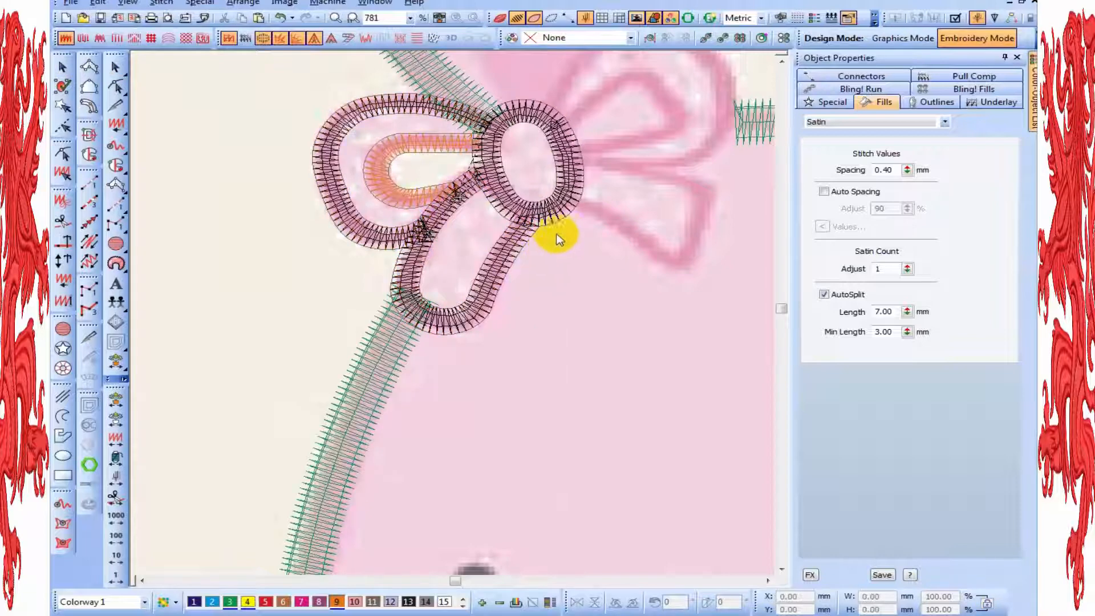
key(t)
Begin a satin column in colour 15 filling the band of the bow's left loop, from the knot along its upper part
click(89, 66)
scroll(286, 142, up, 1)
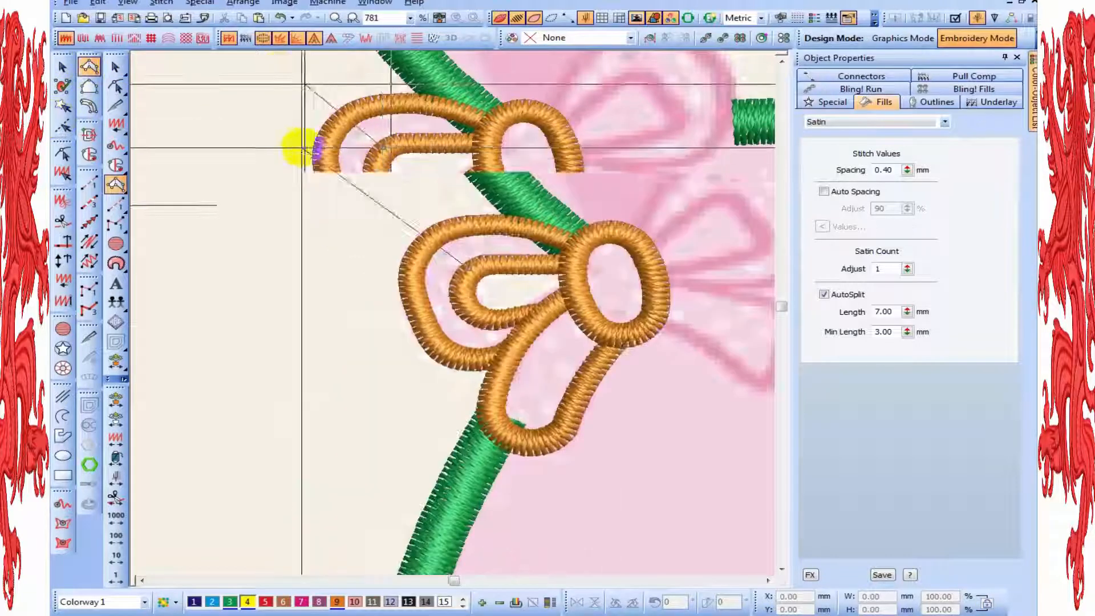
scroll(428, 604, down, 1)
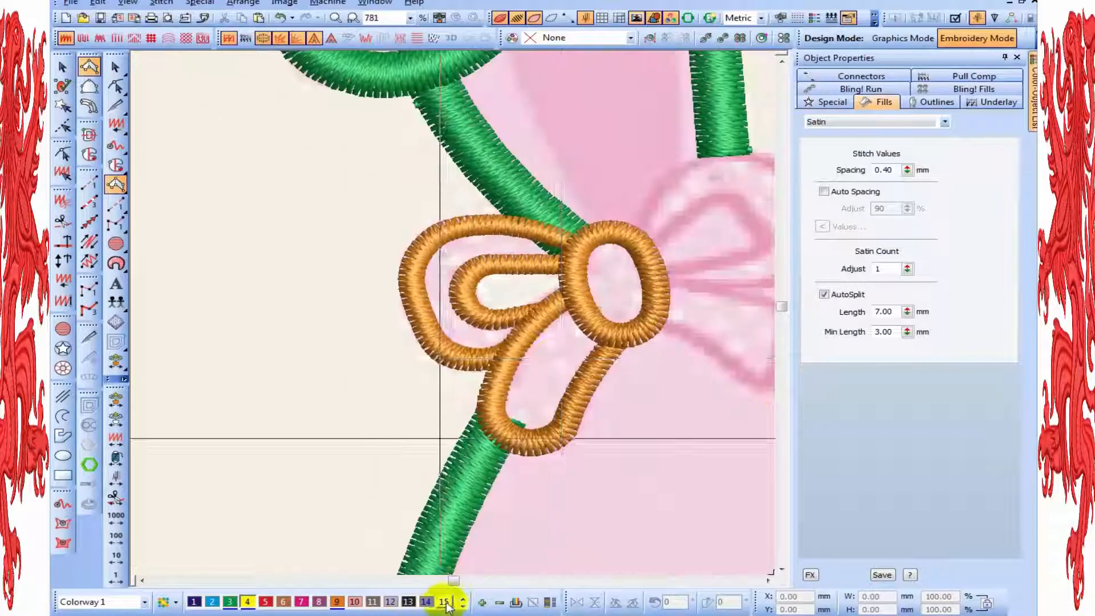
scroll(617, 238, up, 1)
drag(626, 222, 539, 275)
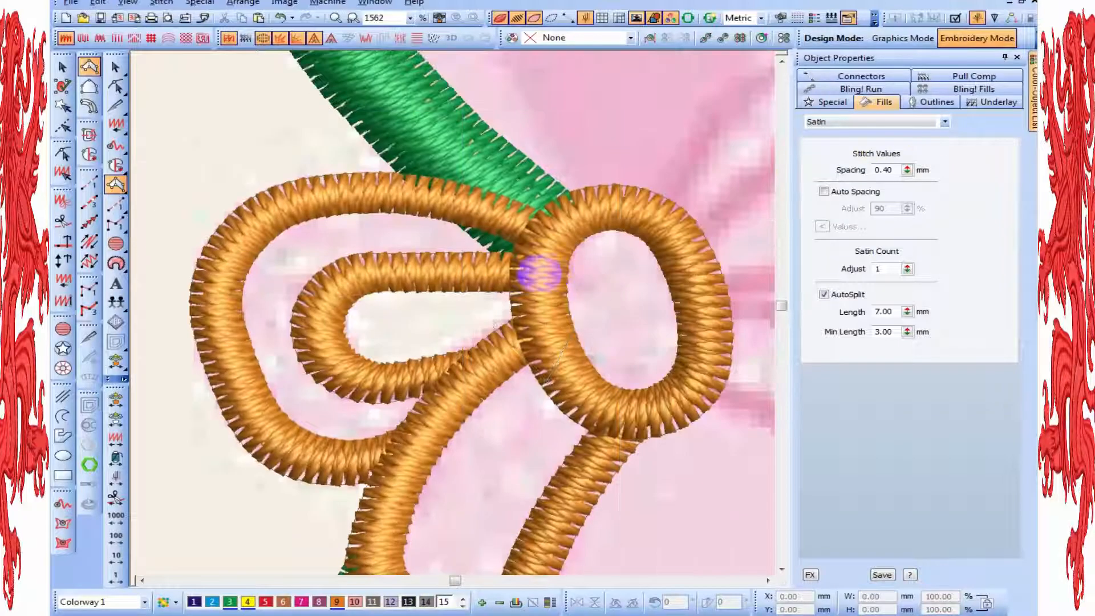
click(530, 222)
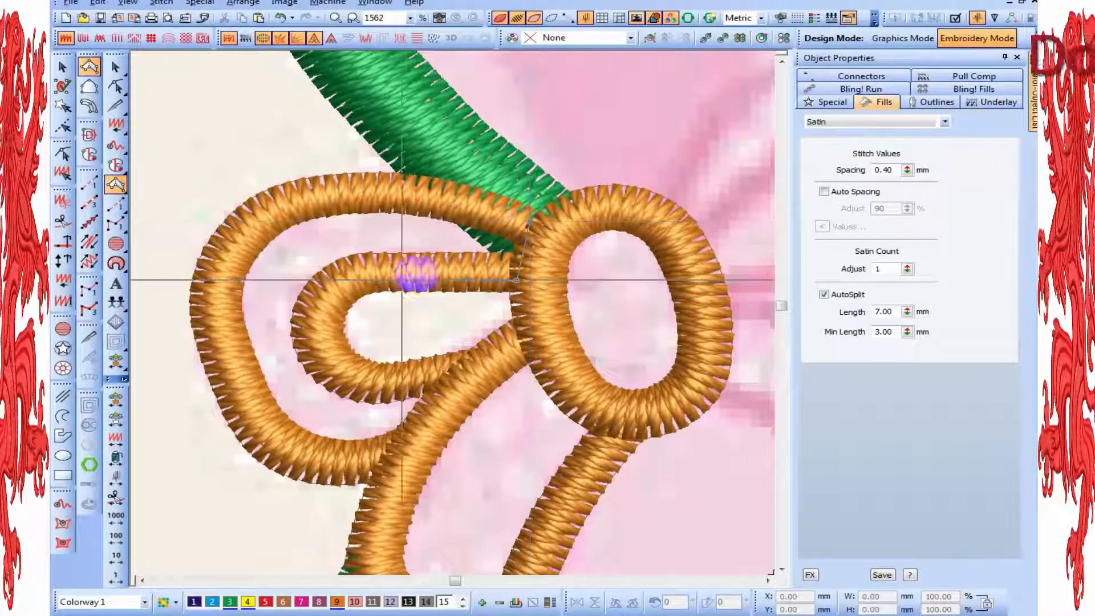
click(400, 279)
click(400, 186)
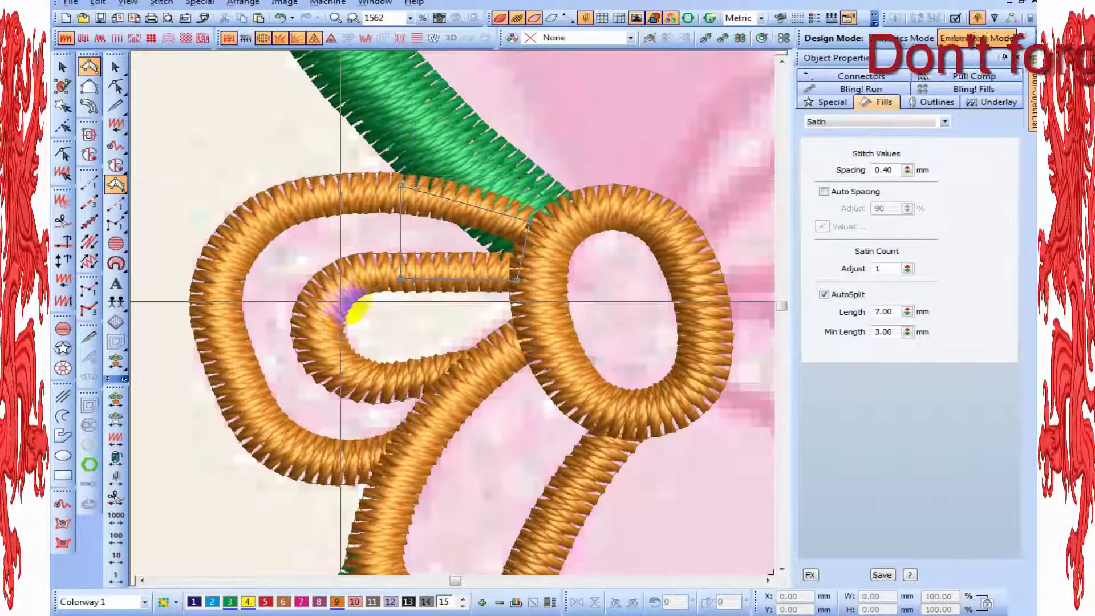
Carry the satin column around the outer curve of the bow's left loop, pairing points on its inner and outer outlines
click(359, 280)
click(290, 191)
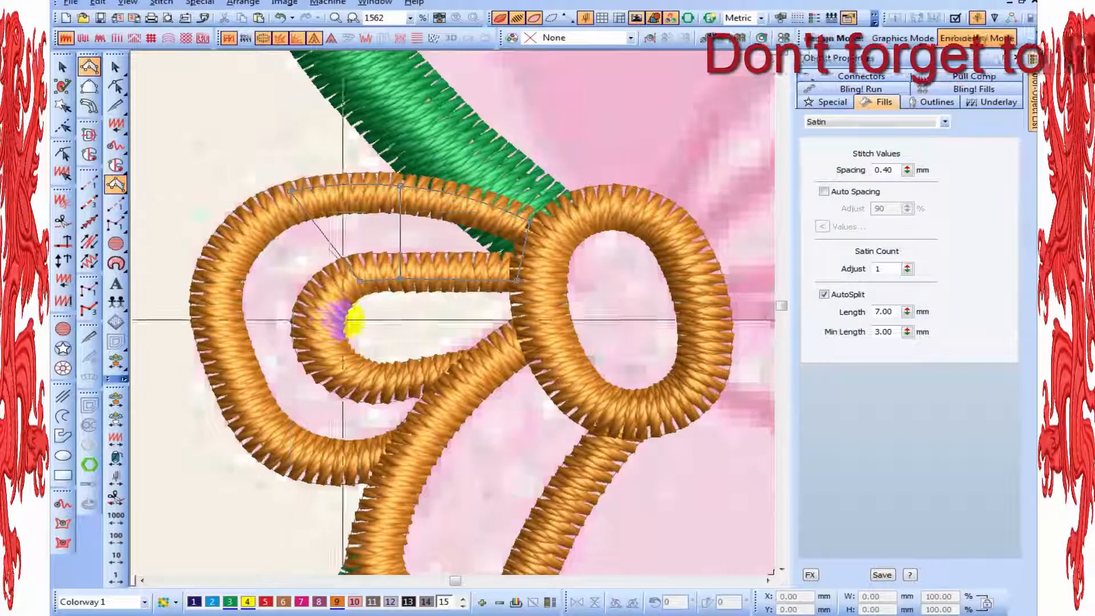
click(329, 310)
click(209, 282)
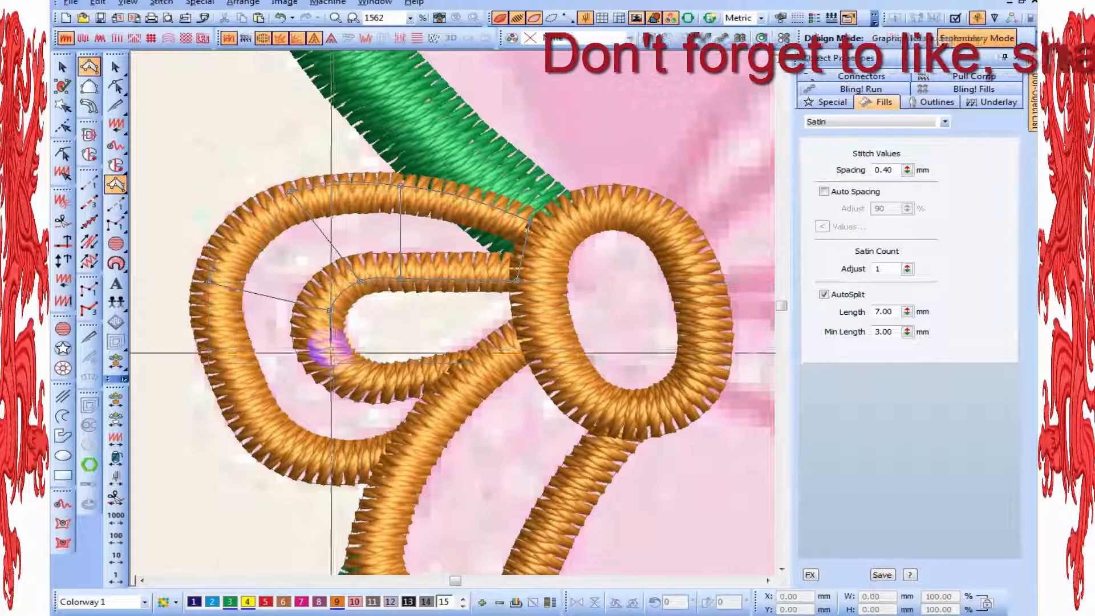
click(334, 342)
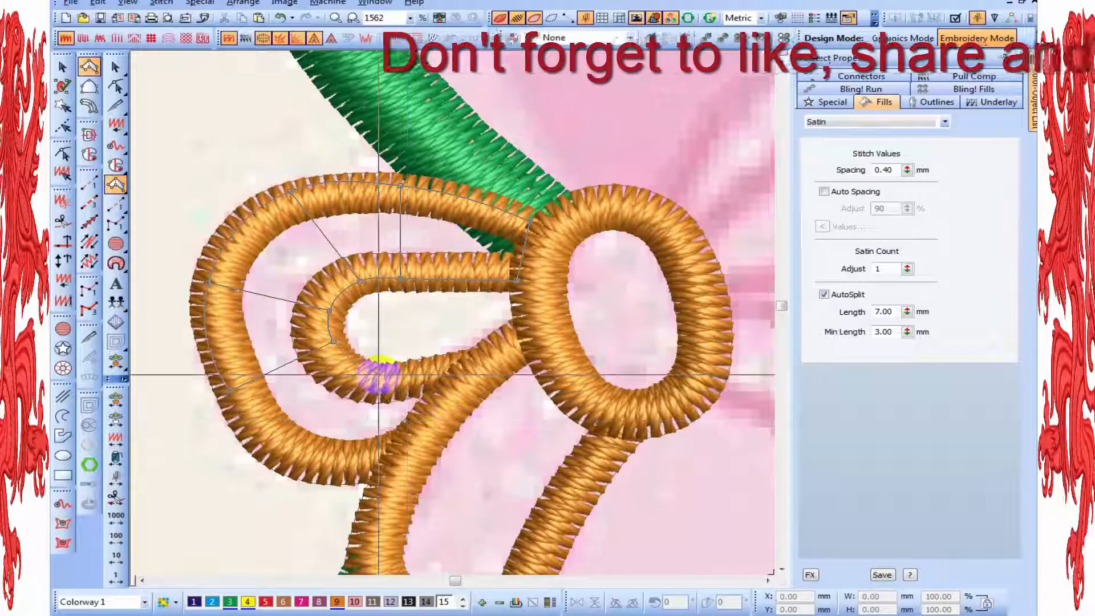
click(358, 372)
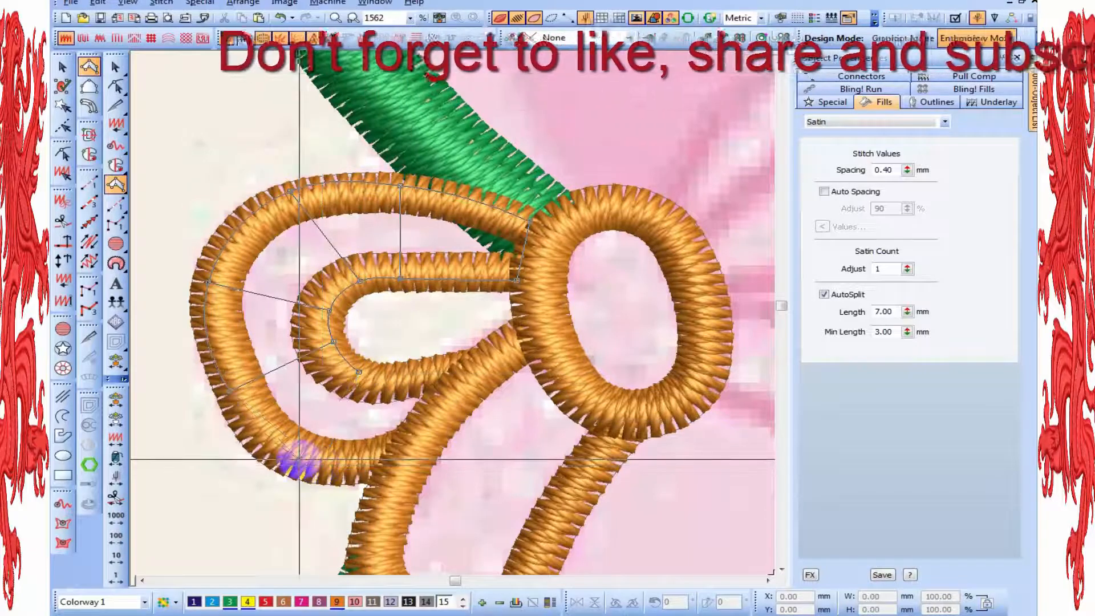
click(299, 459)
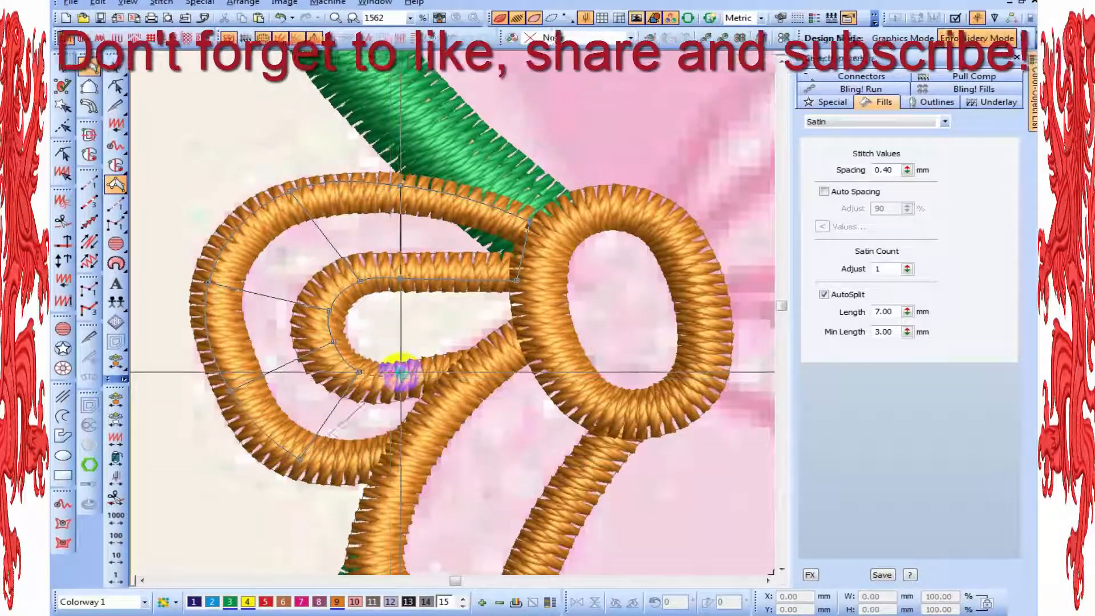
Extend the column along the left loop's lower part to the tail and complete the band's fill
click(402, 371)
click(369, 464)
click(458, 358)
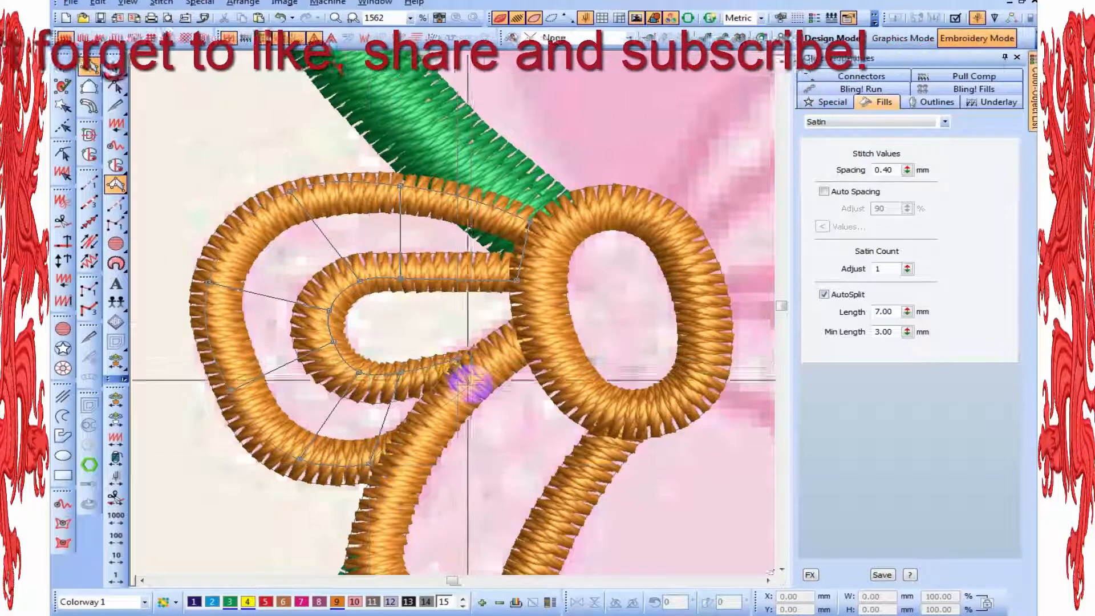
click(471, 384)
key(Return)
scroll(518, 423, down, 1)
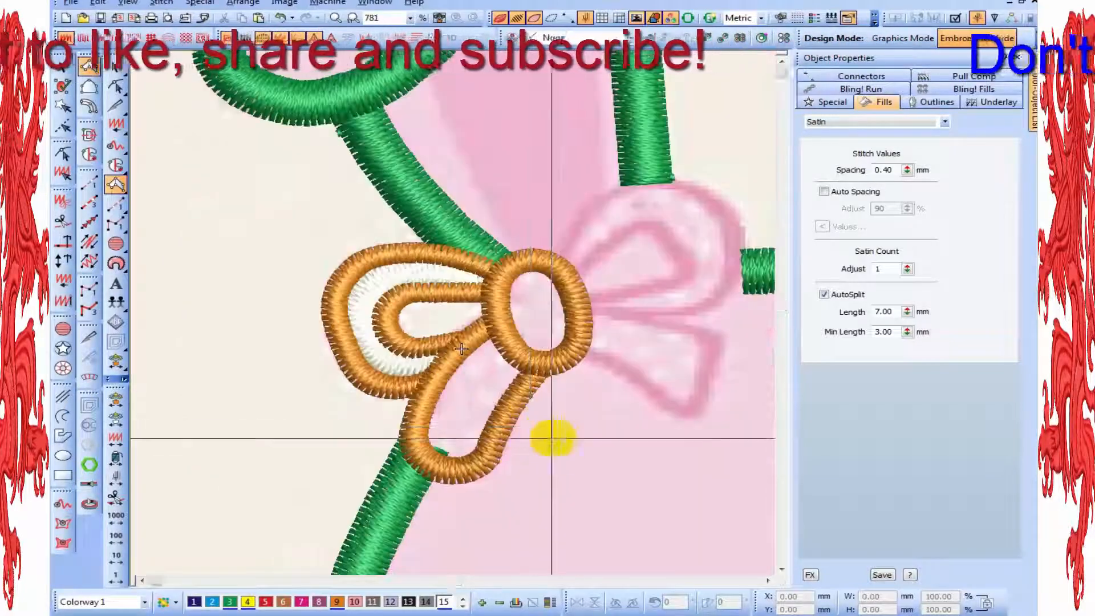
Compare the bow's outlines with the backdrop artwork, with the stitch rendering off and on
scroll(555, 442, up, 1)
click(576, 446)
key(Escape)
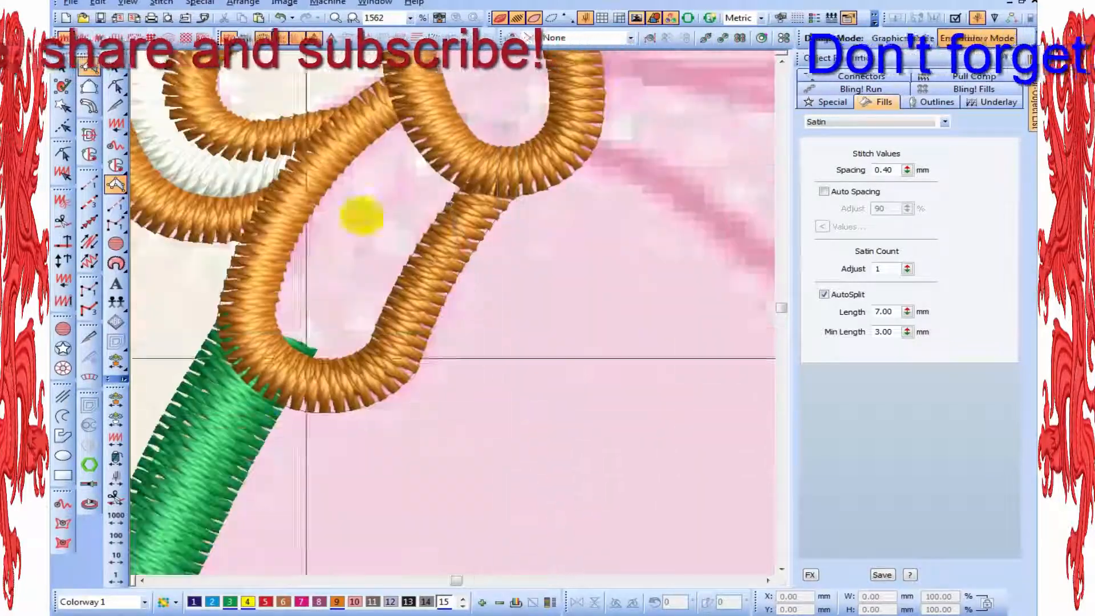
scroll(479, 314, down, 1)
key(s)
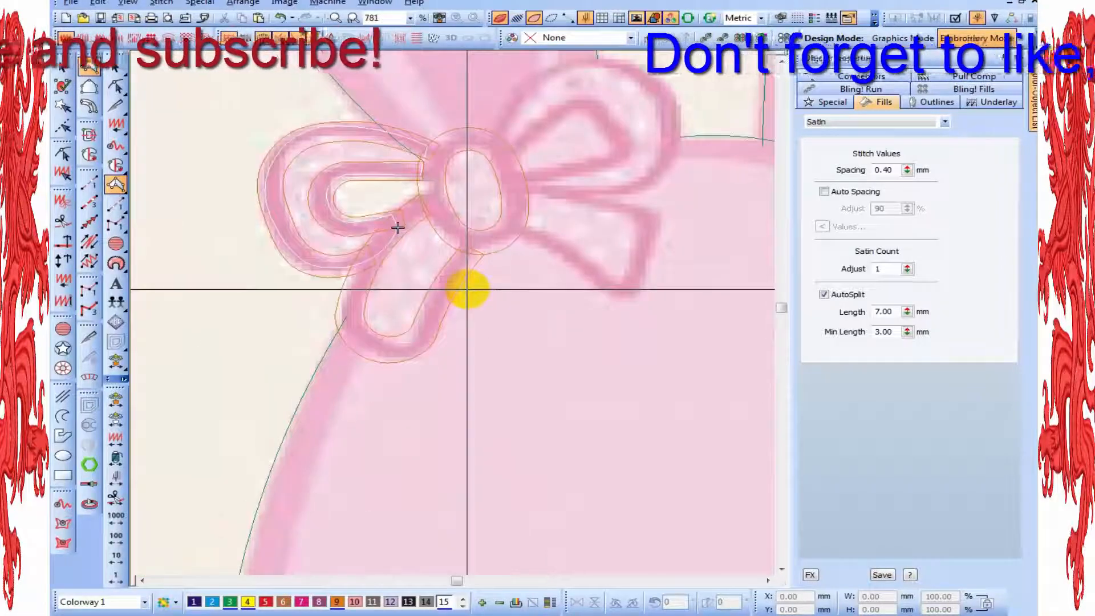
key(s)
scroll(463, 347, down, 2)
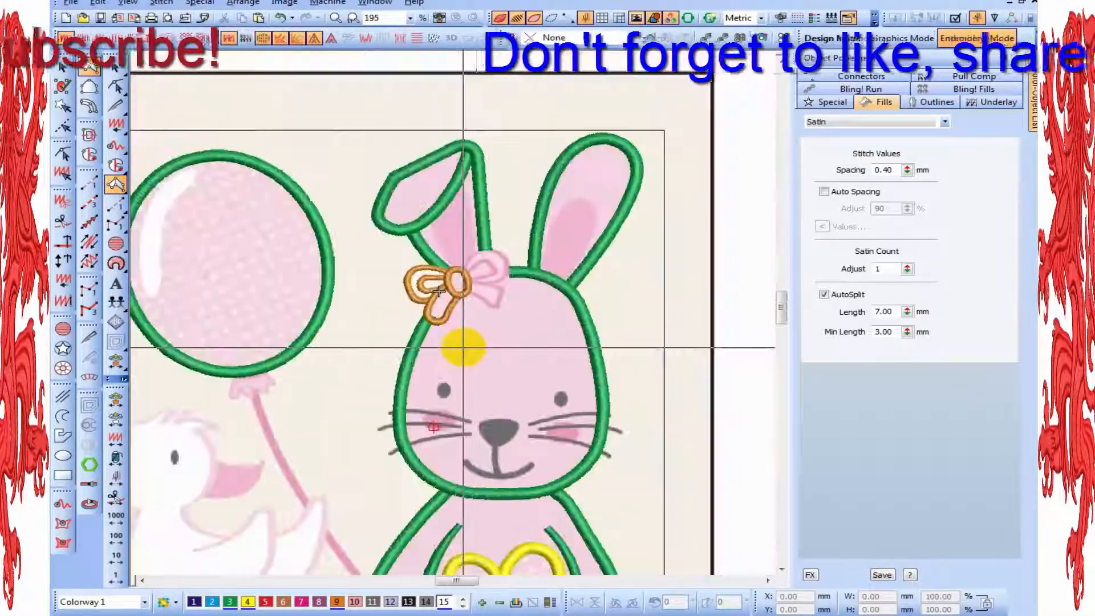
key(s)
scroll(425, 270, up, 1)
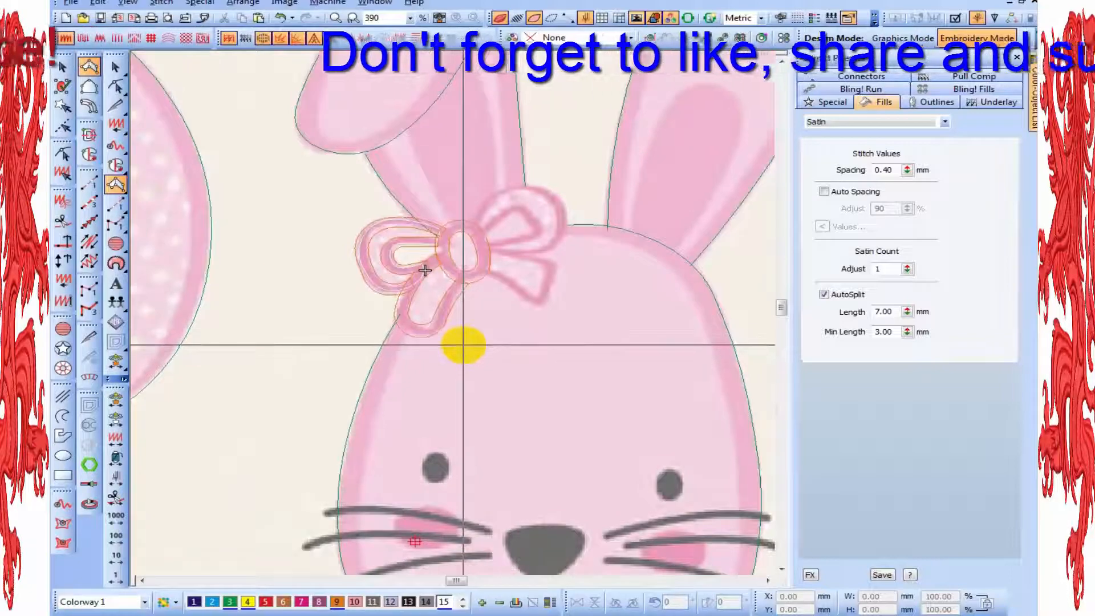
key(s)
scroll(425, 270, up, 2)
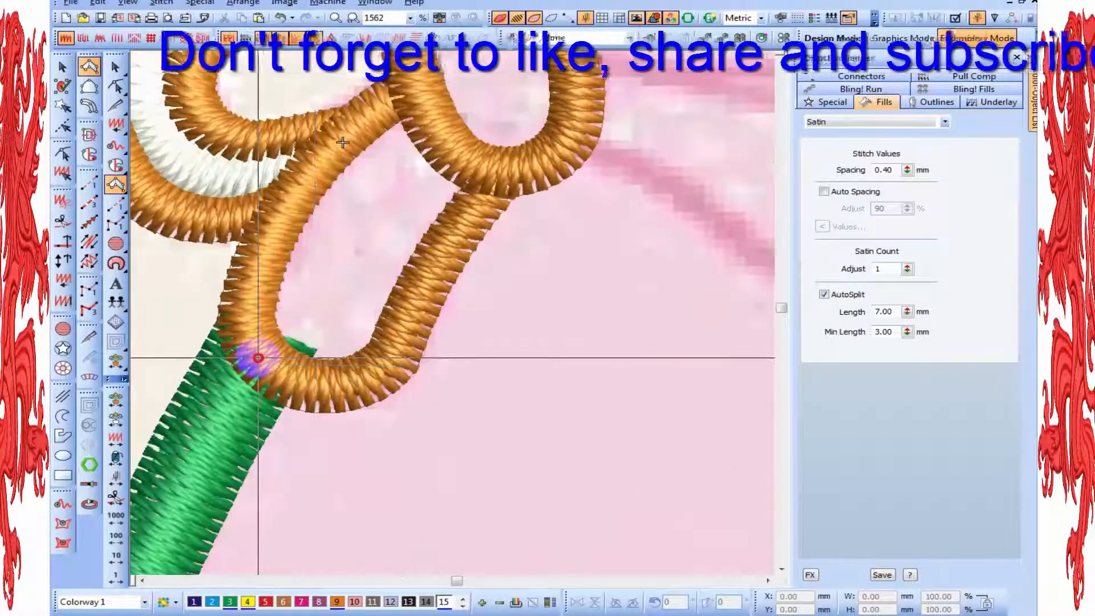
Fill the bow's left tail with a satin column in colour 15, running from its rounded lower end up to the knot
click(343, 378)
click(236, 320)
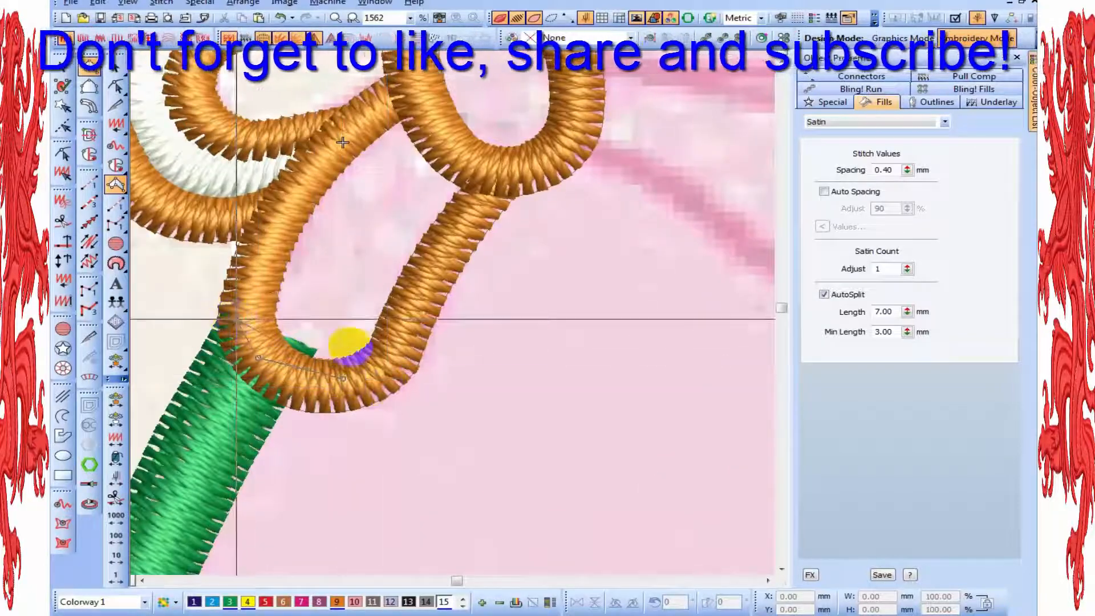
click(399, 357)
click(249, 269)
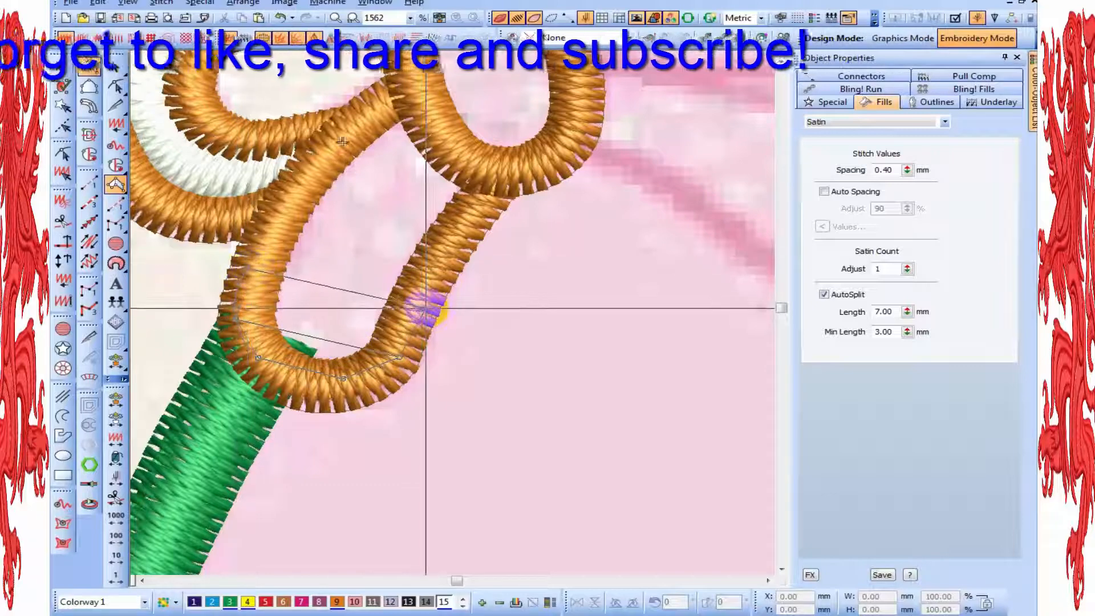
click(425, 308)
click(294, 179)
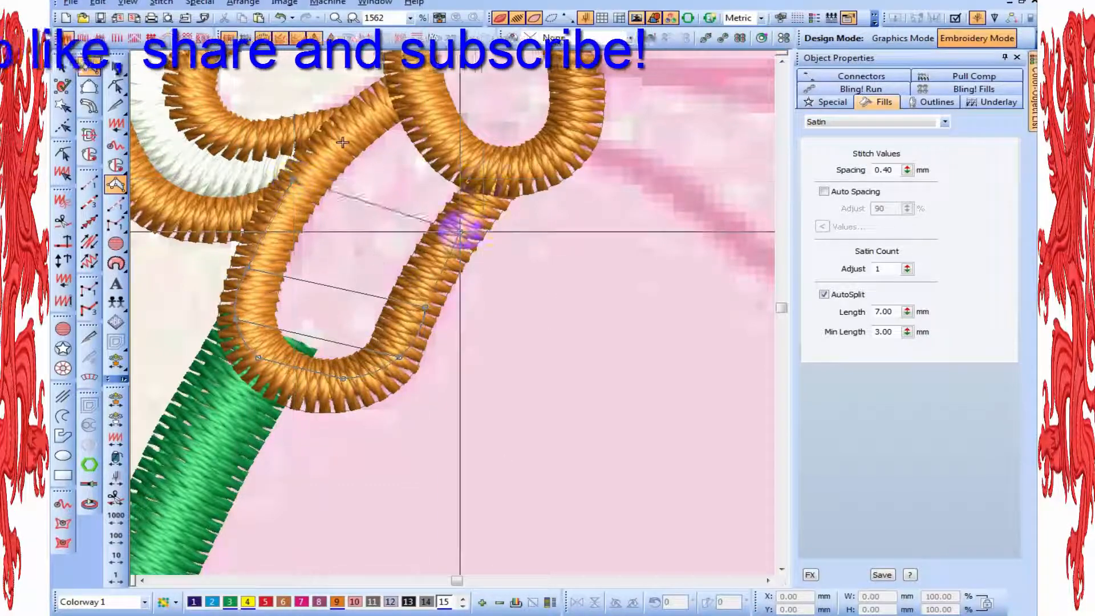
click(459, 232)
click(502, 175)
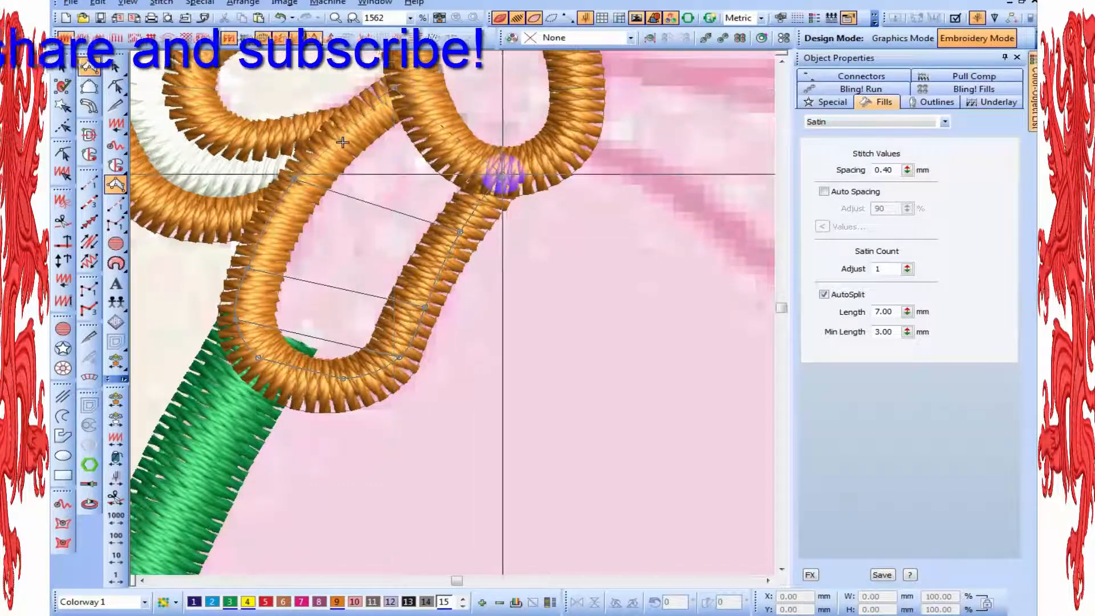
key(Return)
scroll(472, 178, down, 1)
key(Escape)
scroll(528, 228, down, 1)
scroll(624, 268, up, 1)
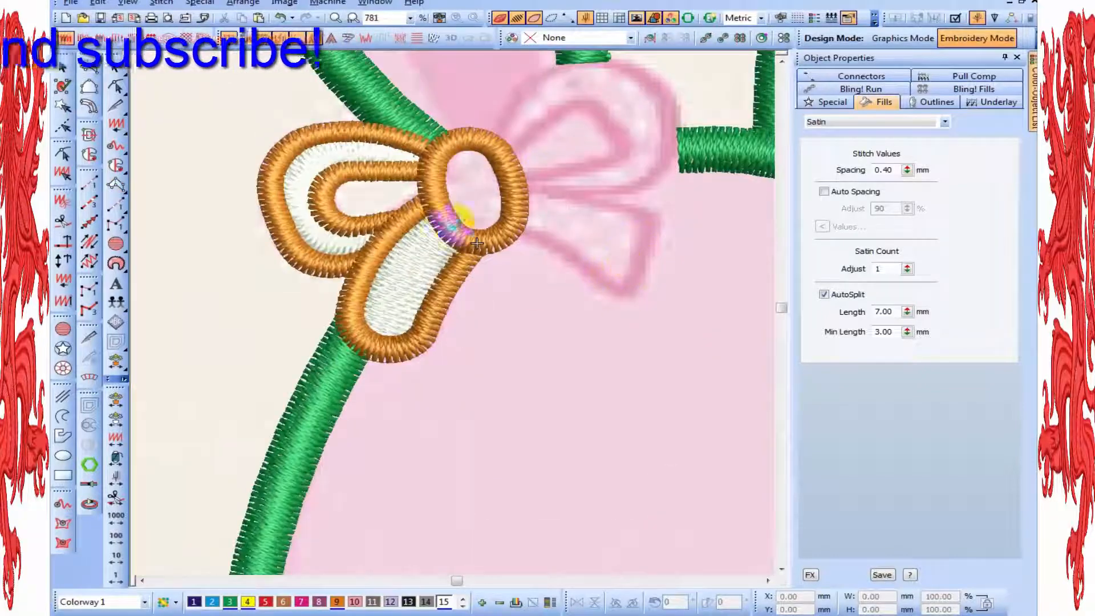
Fill the centre of the bow's knot with a satin column in colour 15, from its upper to its lower end
scroll(328, 169, up, 1)
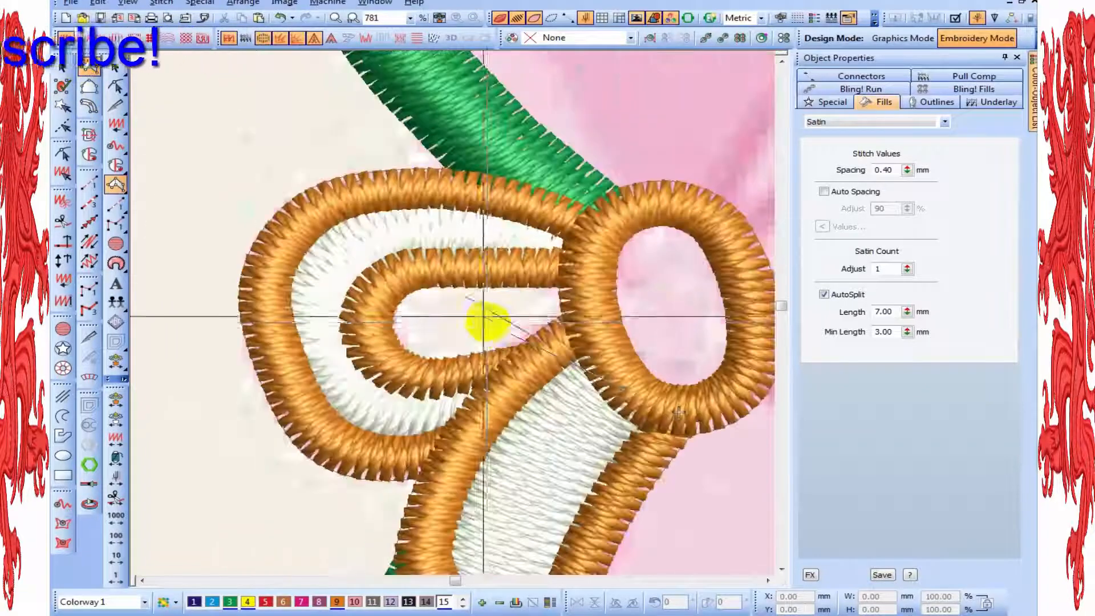
key(s)
scroll(603, 373, down, 1)
key(s)
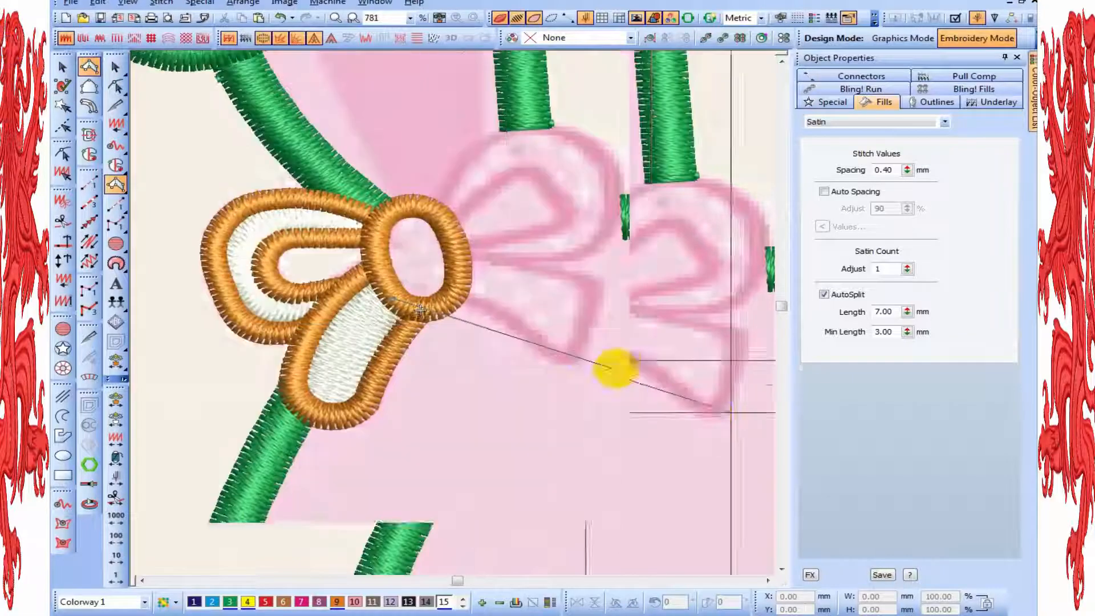
key(s)
key(s)
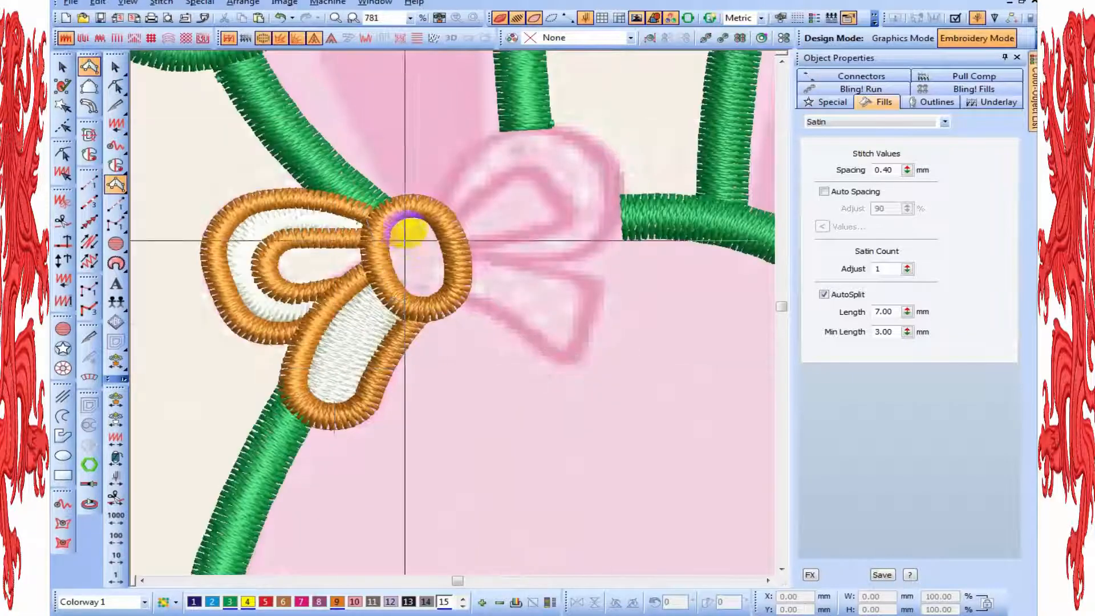
scroll(451, 319, up, 1)
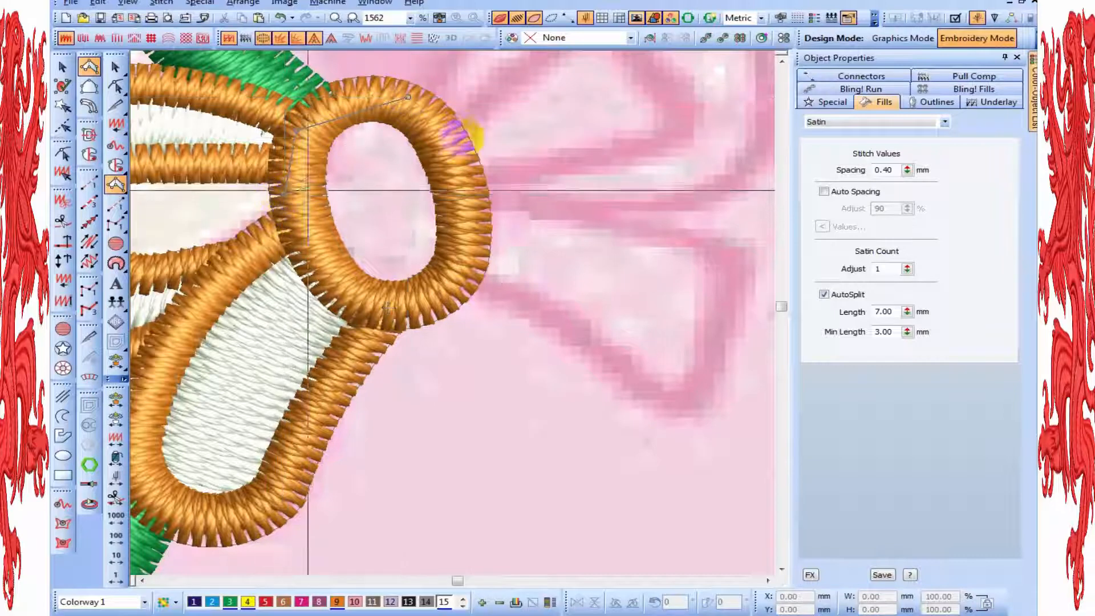
click(458, 150)
click(318, 273)
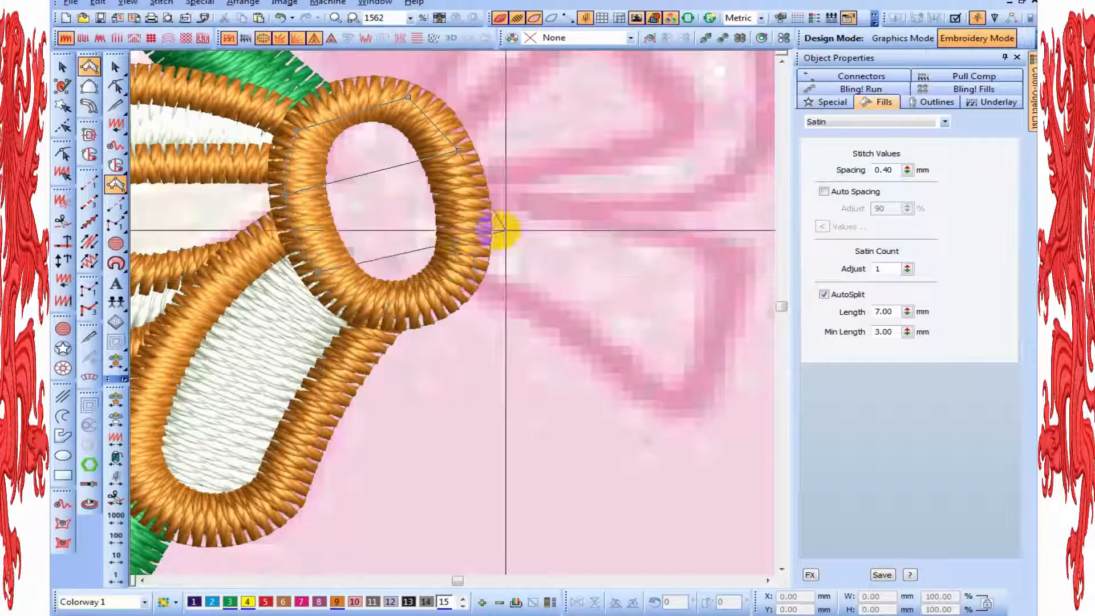
click(476, 225)
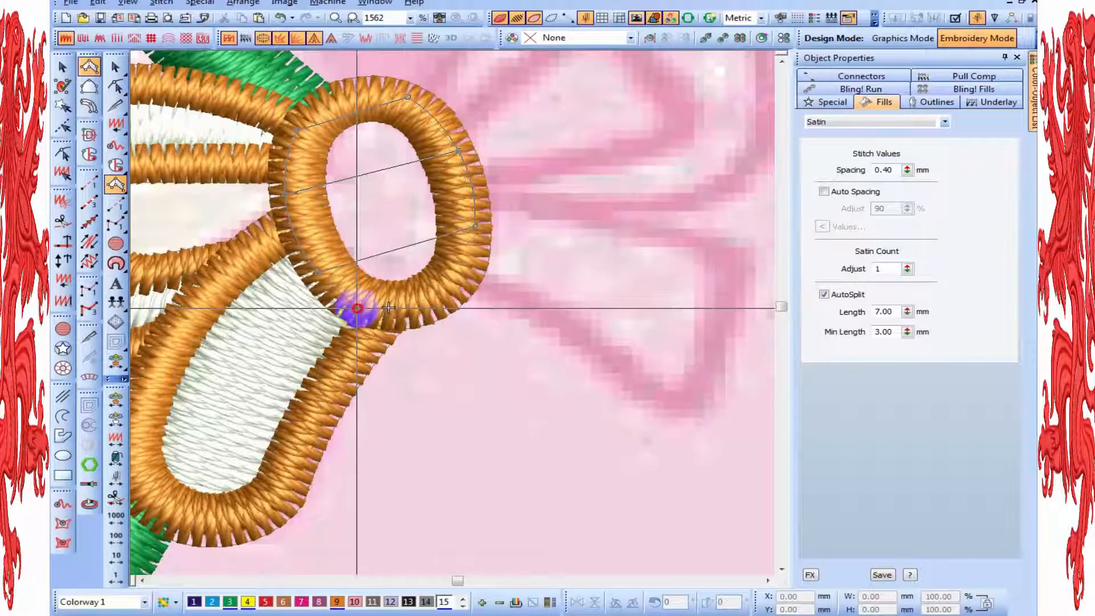
click(462, 277)
key(Return)
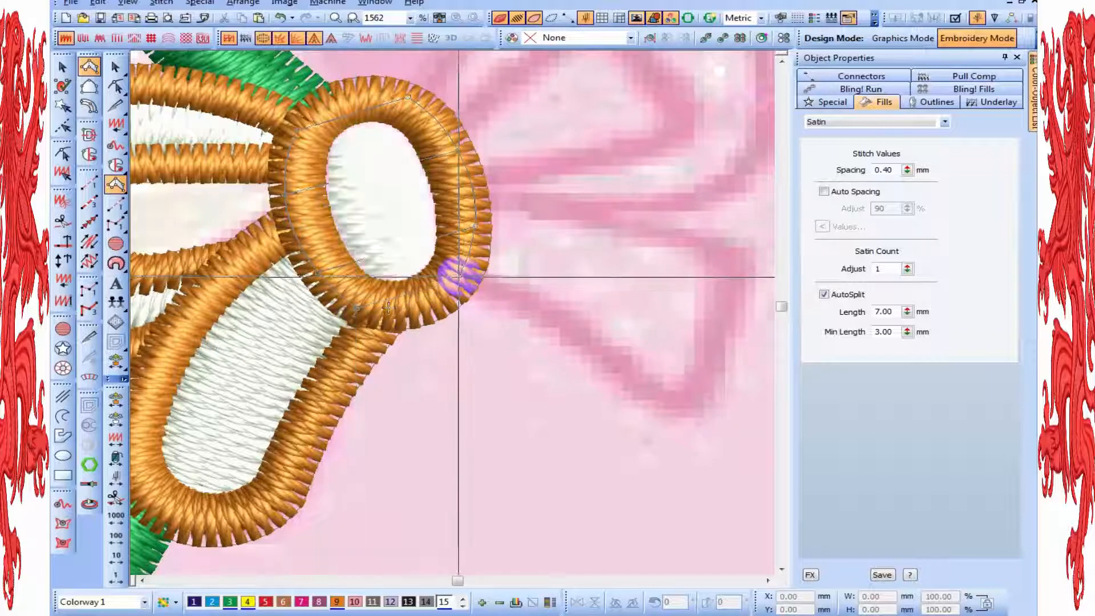
scroll(458, 276, down, 1)
key(Escape)
Select the bow's left loop and tail with their fills by drawing a polygon selection around them, excluding the knot
scroll(455, 294, down, 1)
scroll(479, 332, up, 1)
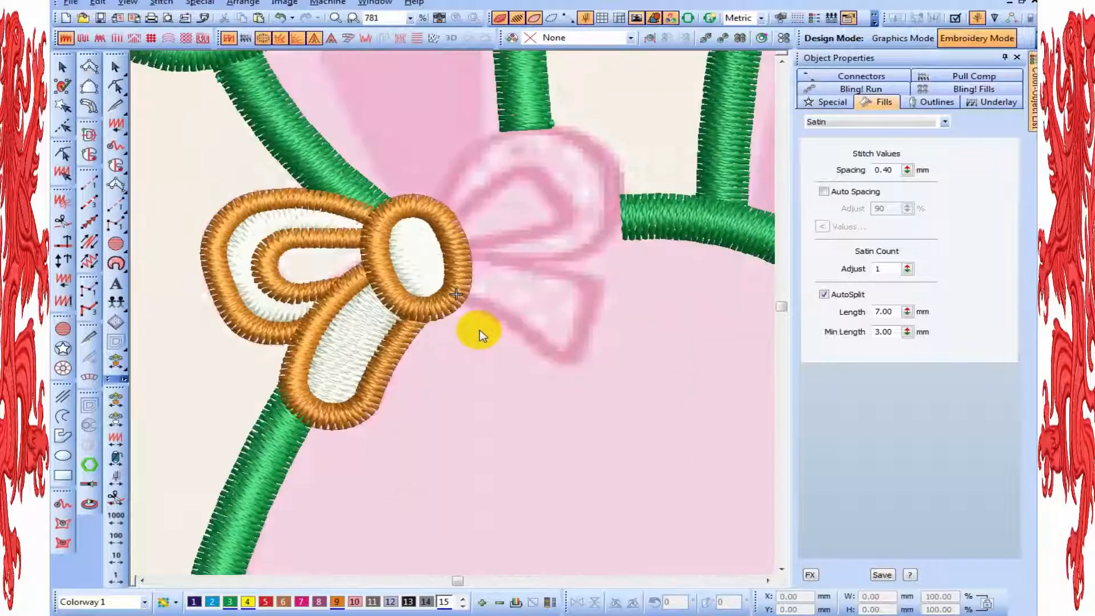
scroll(479, 333, down, 1)
scroll(406, 343, up, 1)
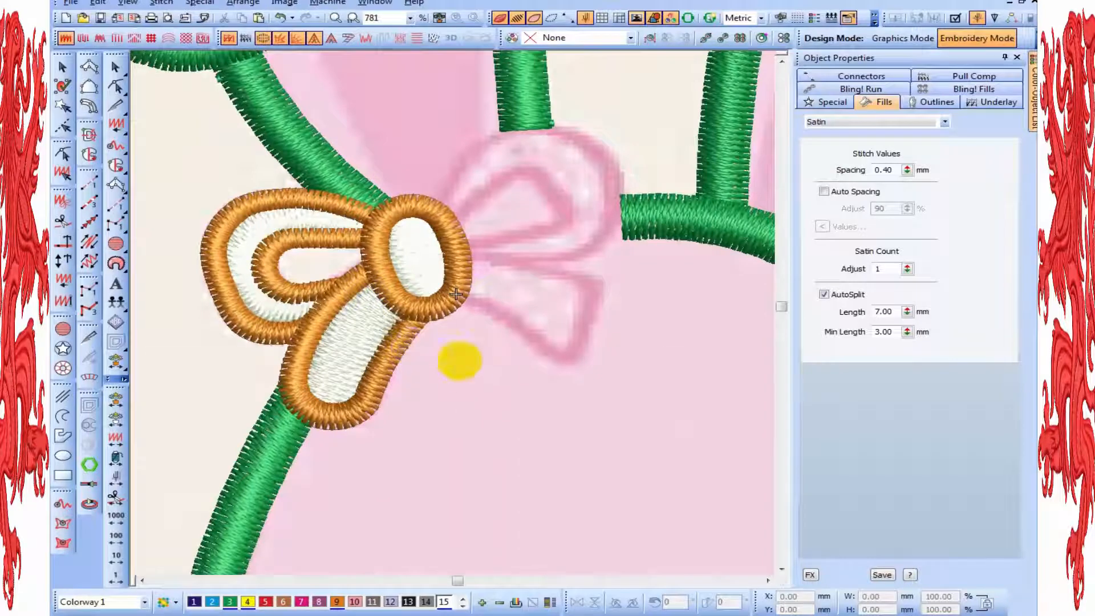
key(ctrl+l)
click(484, 373)
click(427, 259)
click(360, 173)
click(283, 162)
click(155, 235)
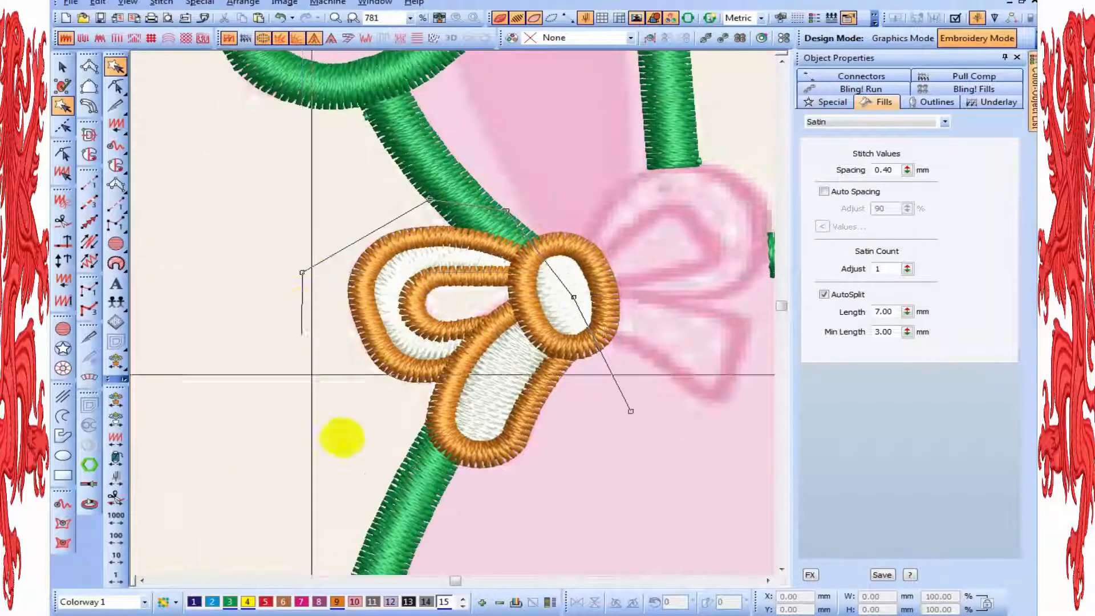
click(359, 482)
click(506, 539)
click(675, 437)
key(Return)
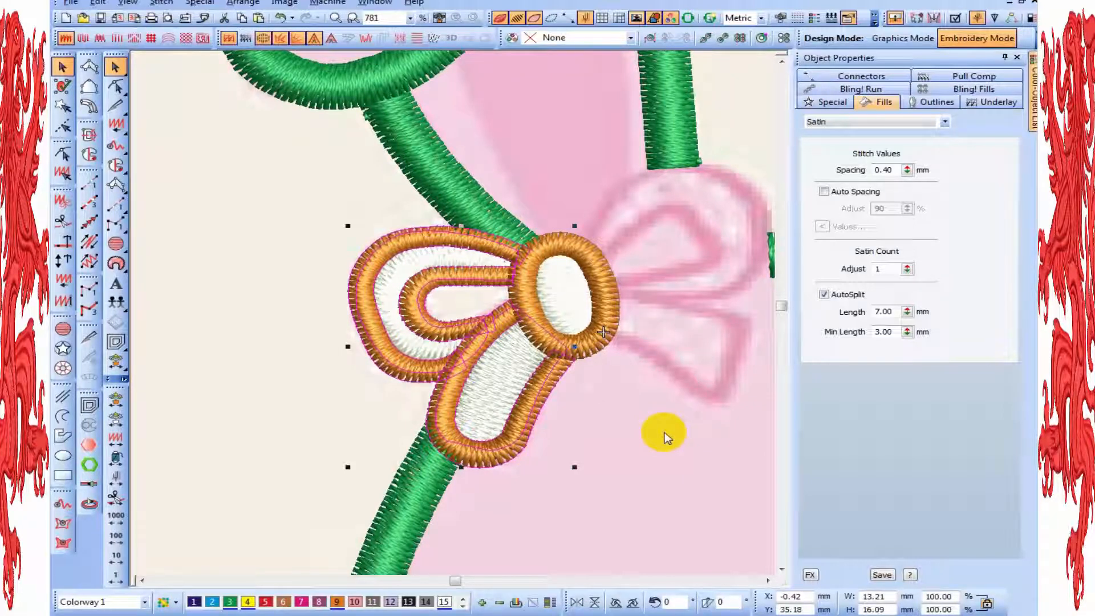
Make a horizontally mirrored copy of the selected loop and tail and place it to the right of the bow's knot
right_click(420, 293)
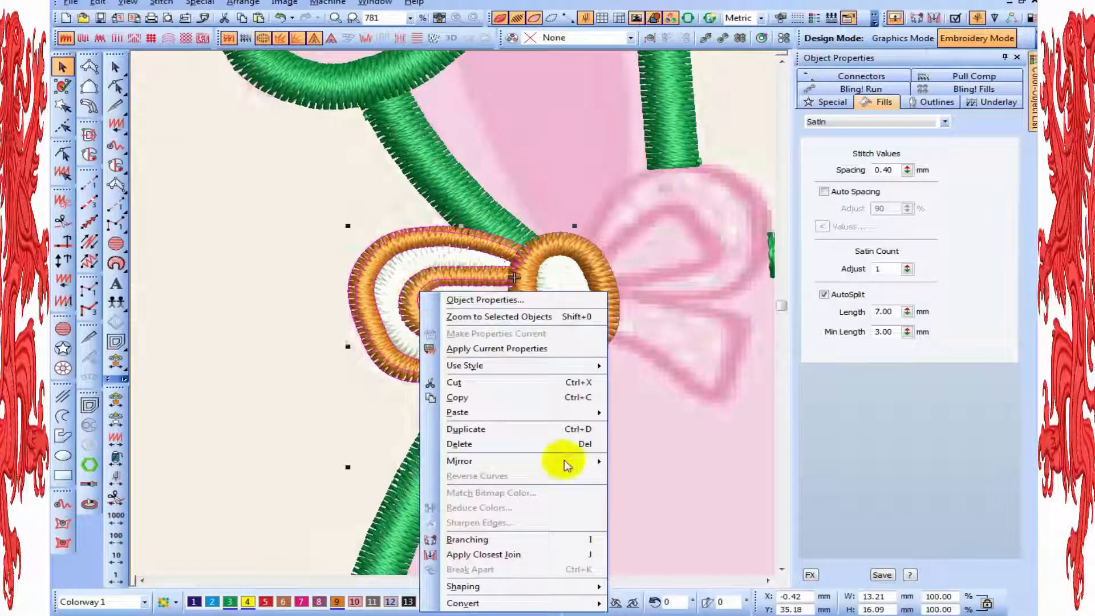
mouse_move(558, 460)
click(636, 460)
drag(382, 399, 657, 405)
key(shift+z)
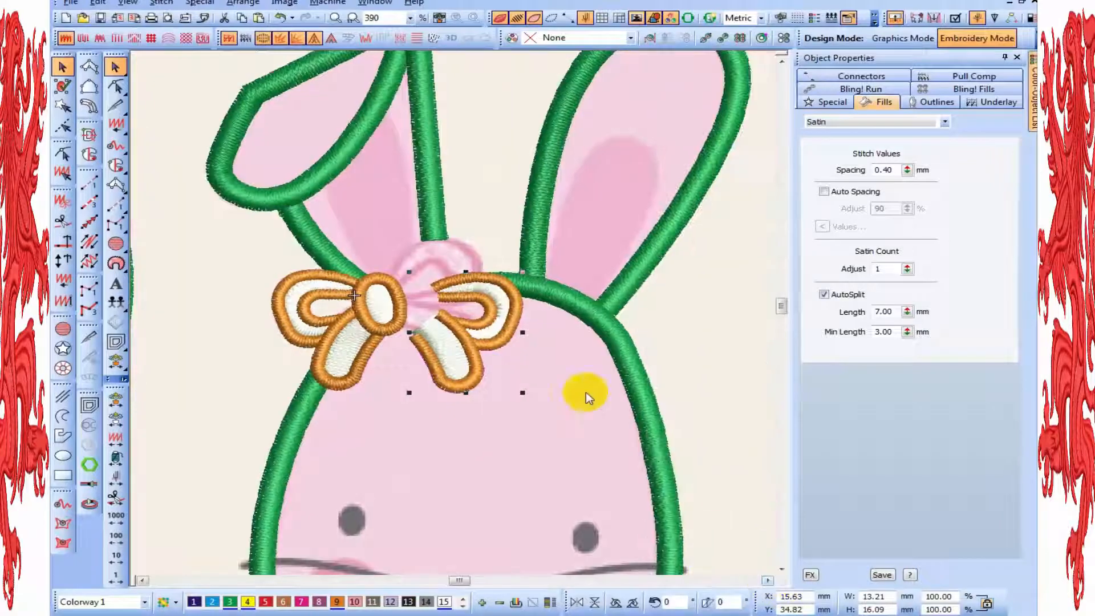
Rotate the mirrored loop and tail counterclockwise and move them onto the backdrop's right half of the bow
drag(523, 393, 547, 347)
key(z)
drag(483, 381, 442, 313)
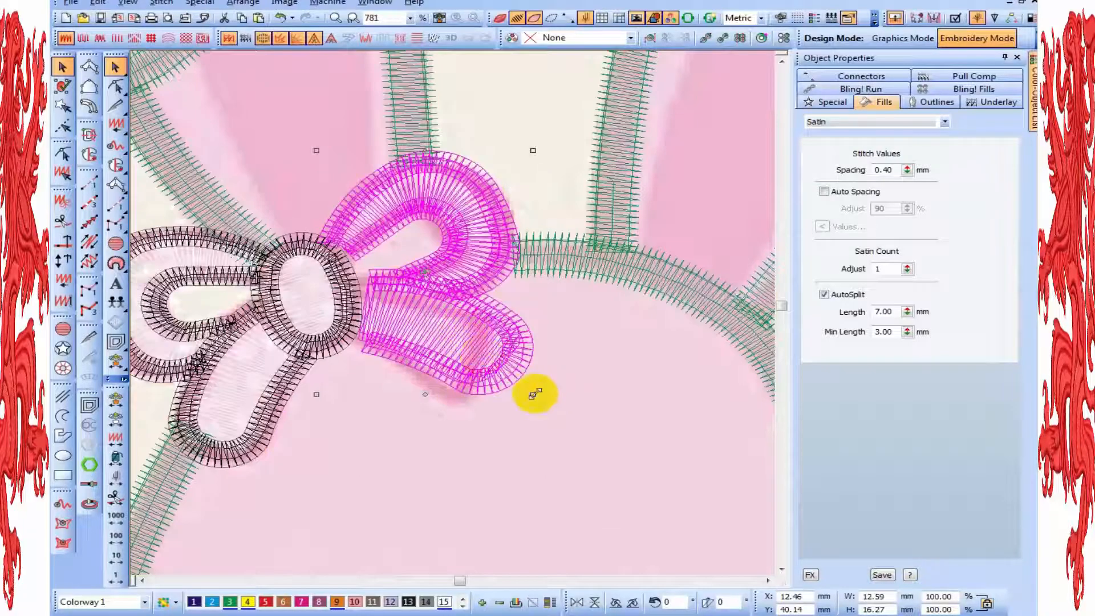
Fine-tune the mirrored half's rotation and position so its loop and tail meet the knot and follow the backdrop
drag(535, 393, 513, 404)
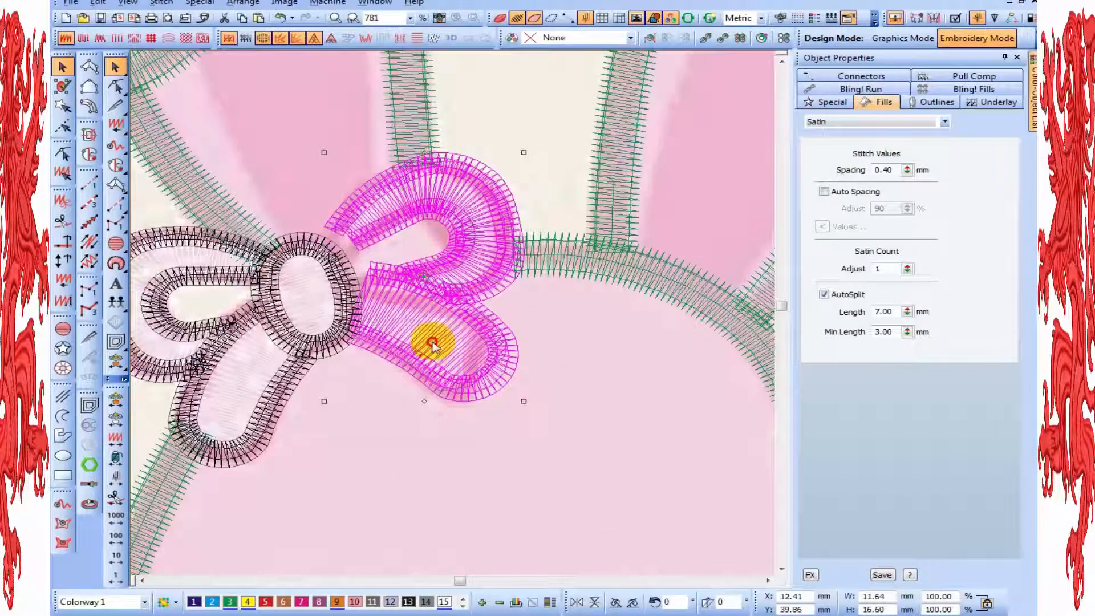
drag(432, 344, 421, 346)
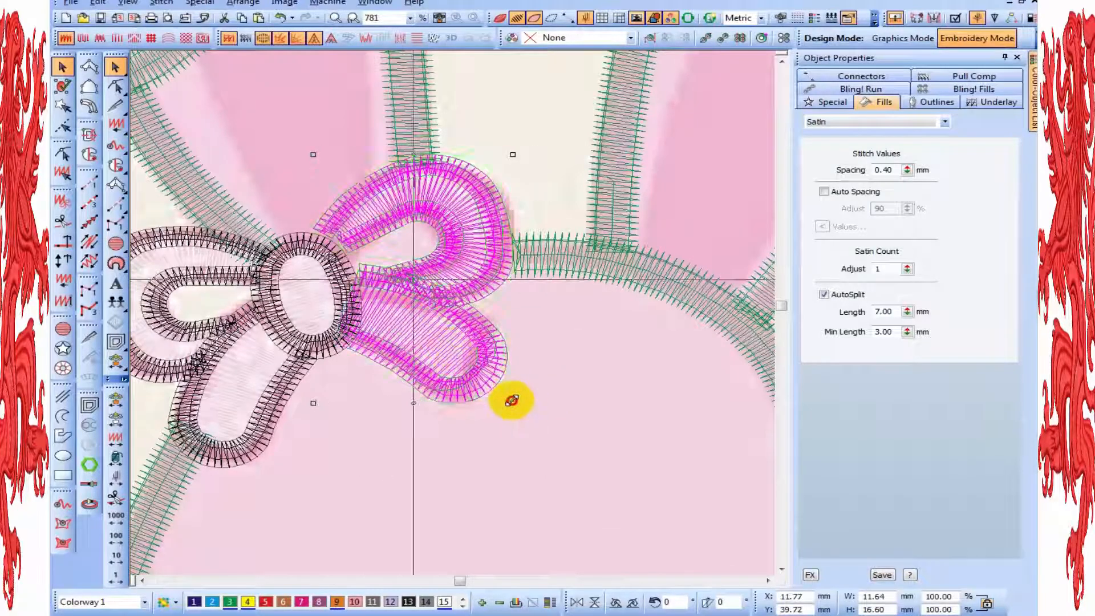
mouse_move(511, 400)
mouse_down()
mouse_move(517, 384)
mouse_move(517, 400)
mouse_up()
key(Right)
key(Right)
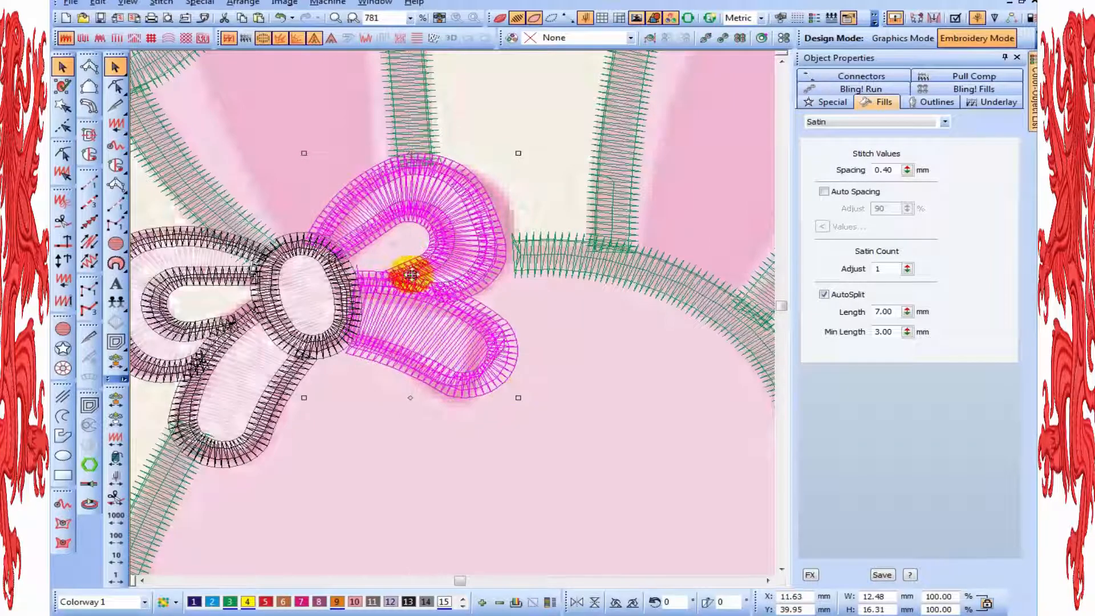
drag(517, 154, 550, 227)
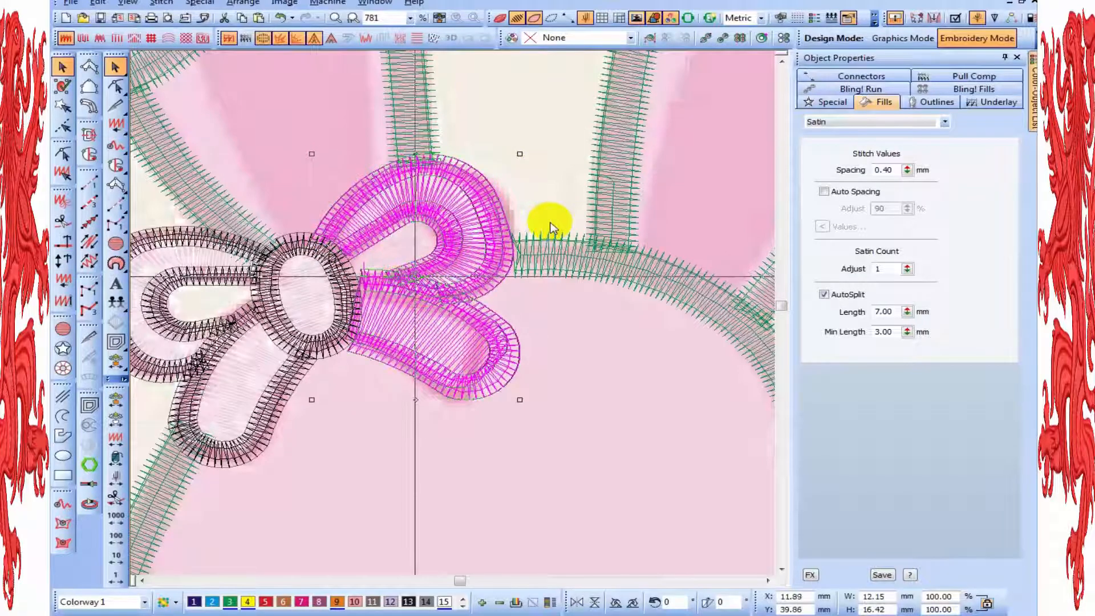
Nudge the mirrored bow half slightly left toward the knot, and show the design as realistic stitching with nothing selected
key(Left)
key(Left)
key(t)
key(Escape)
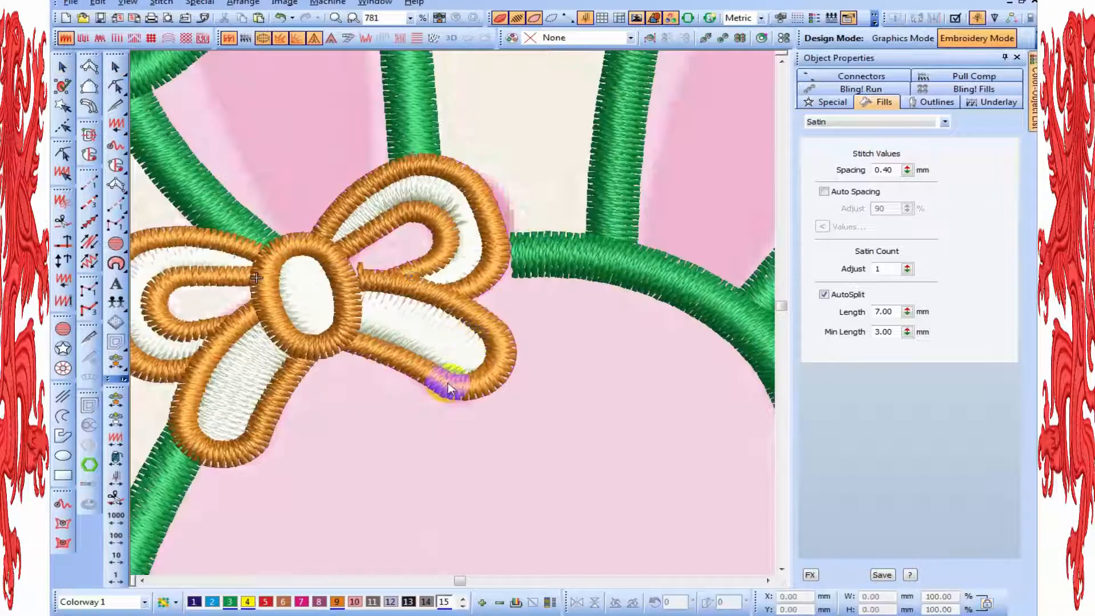
Close Object Properties and hide the backdrop image to review the whole bunny and balloon embroidery on its own
key(shift+z)
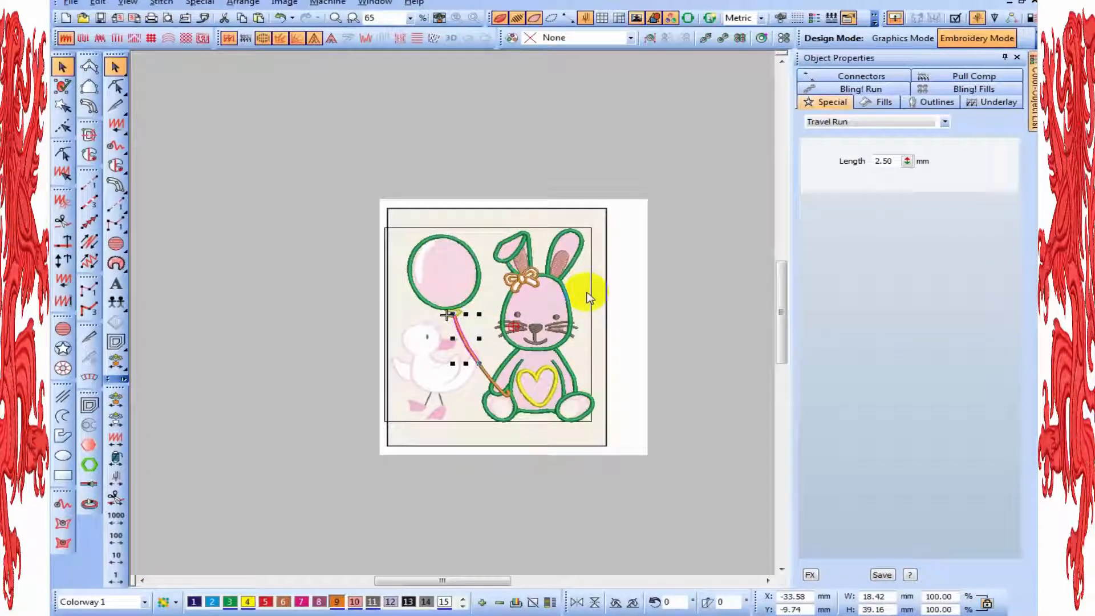
click(667, 312)
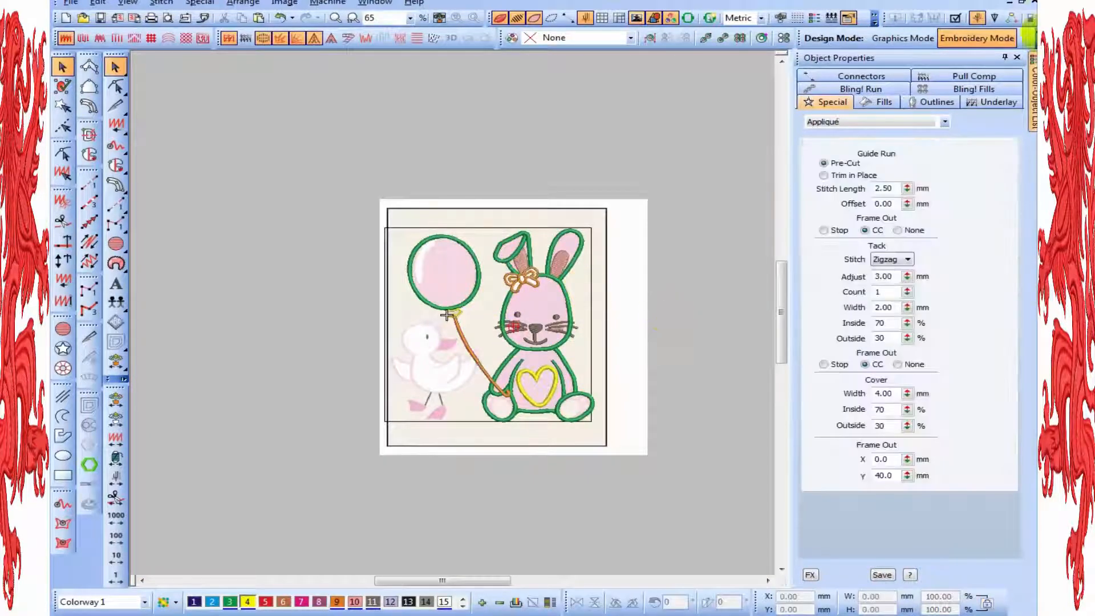
click(1017, 57)
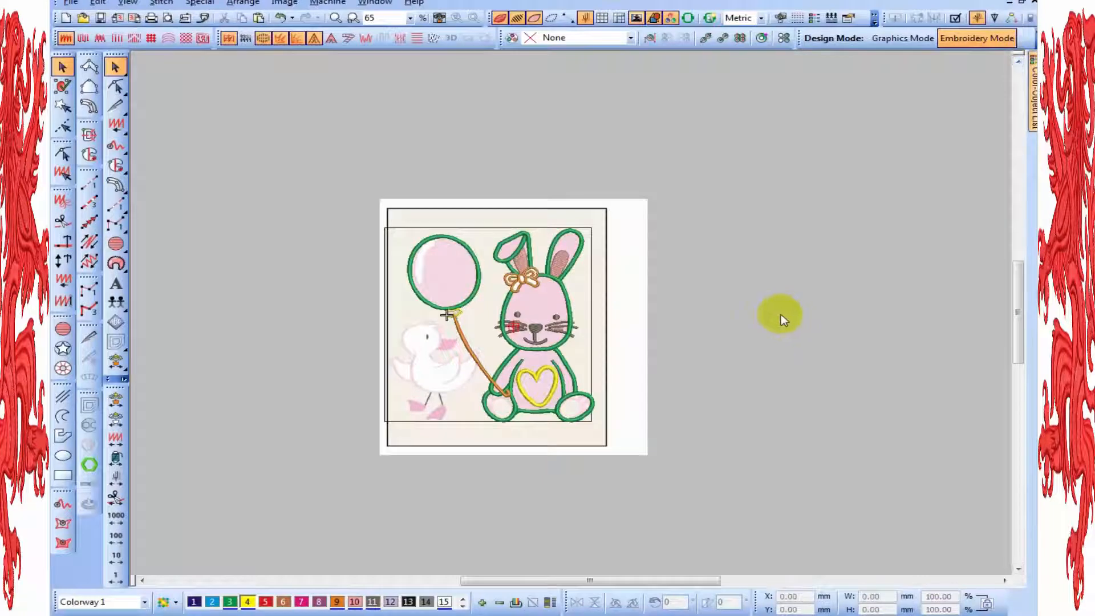
key(0)
key(d)
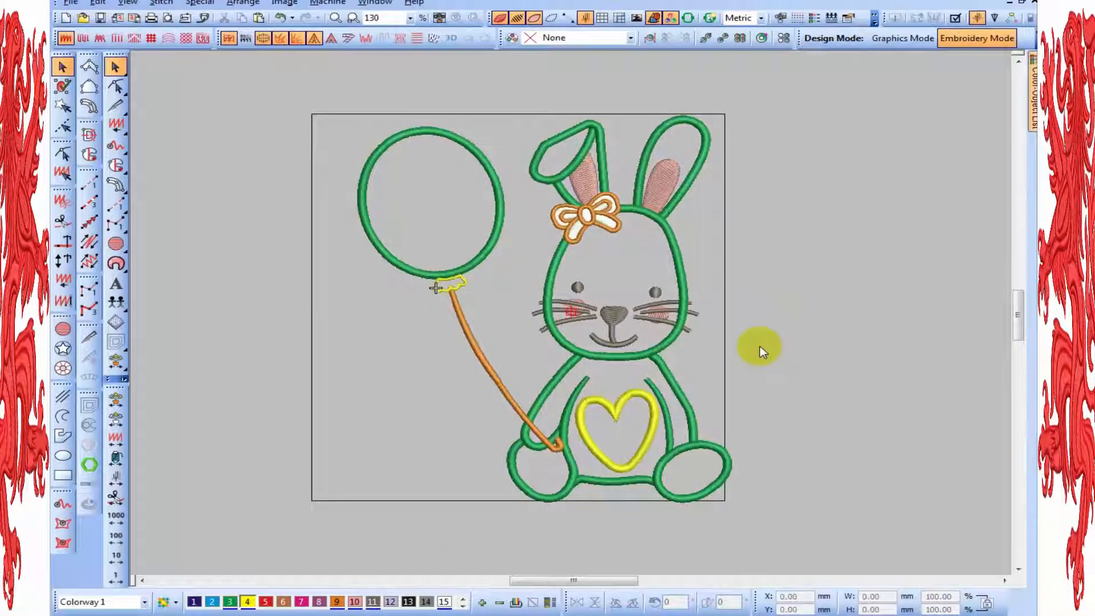
scroll(760, 346, up, 1)
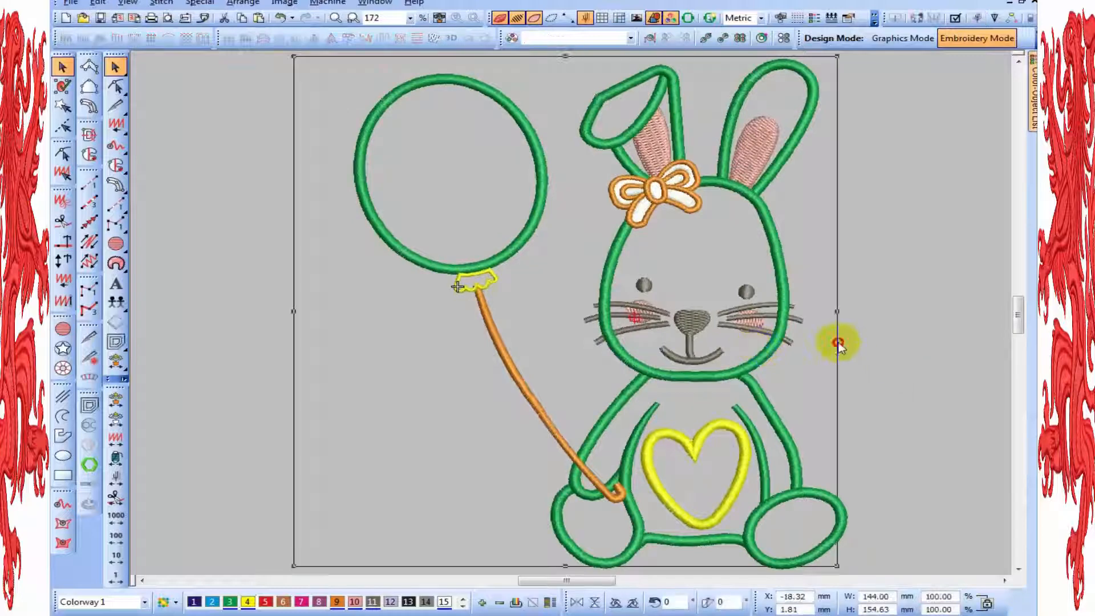
key(shift+z)
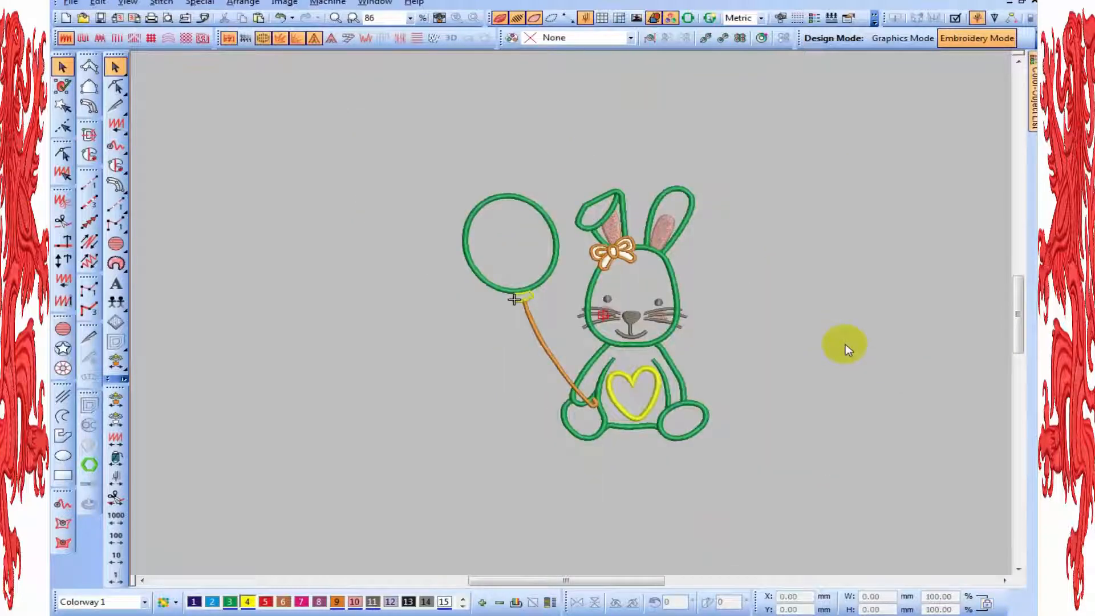
key(z)
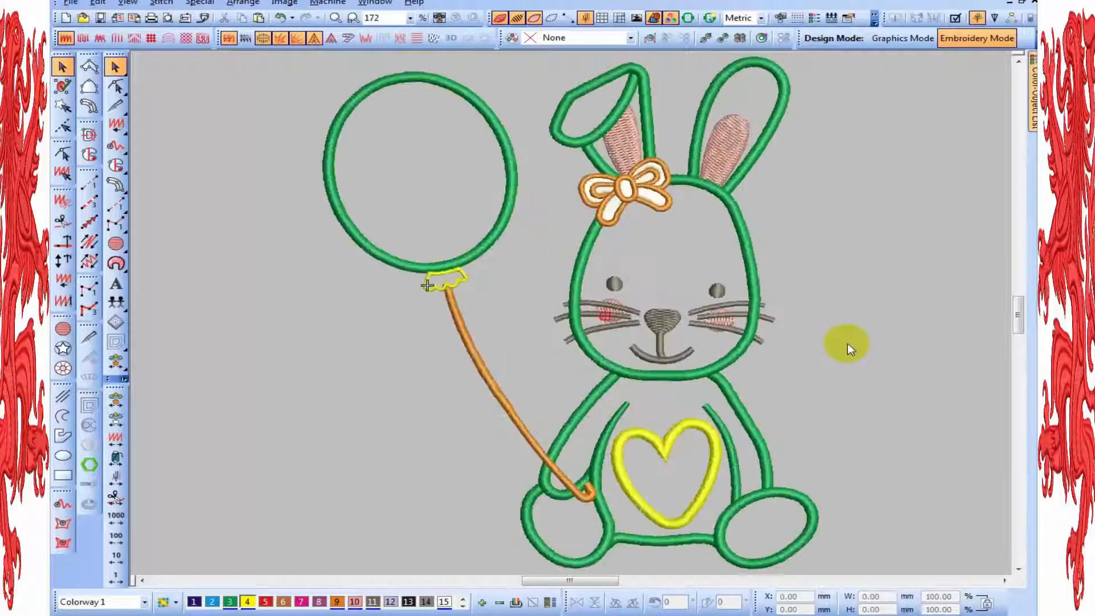